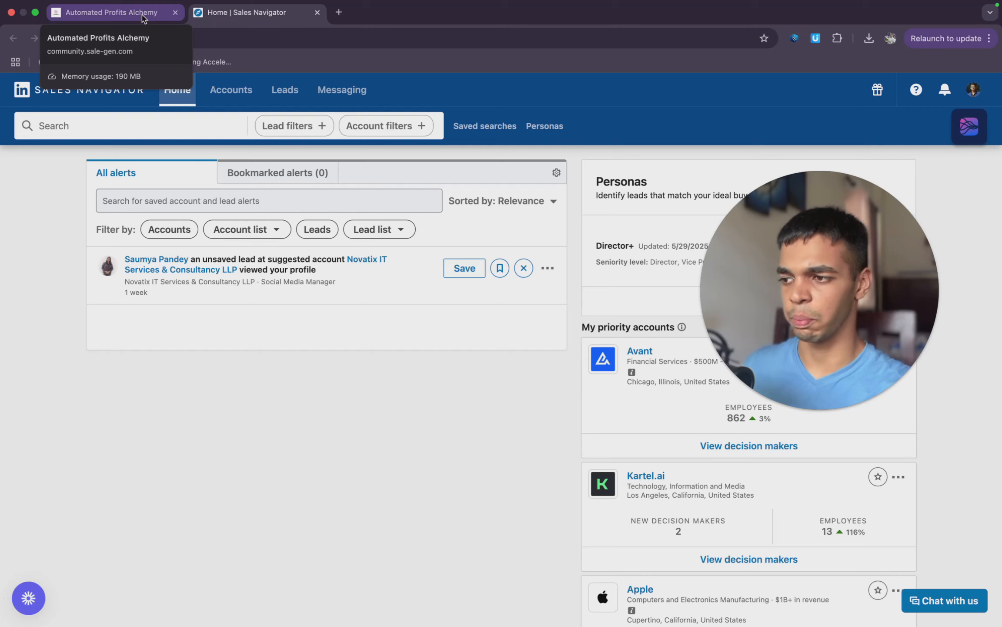
- Open Sales Navigator from the LinkedIn Sales Navigator Scraping Guide post and search it for "Realtor"
left_click(142, 13)
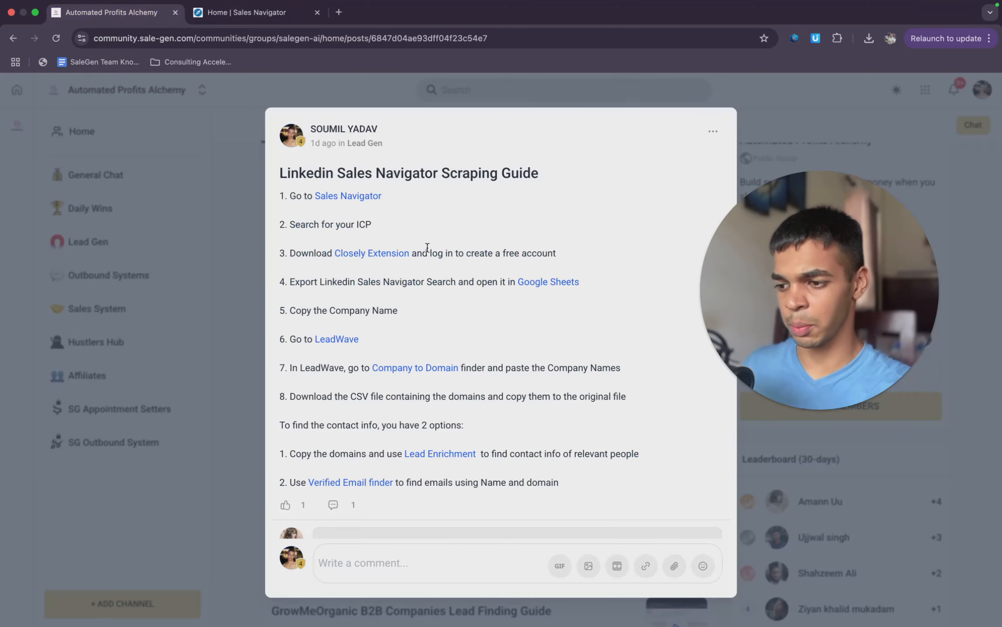
left_click(344, 197)
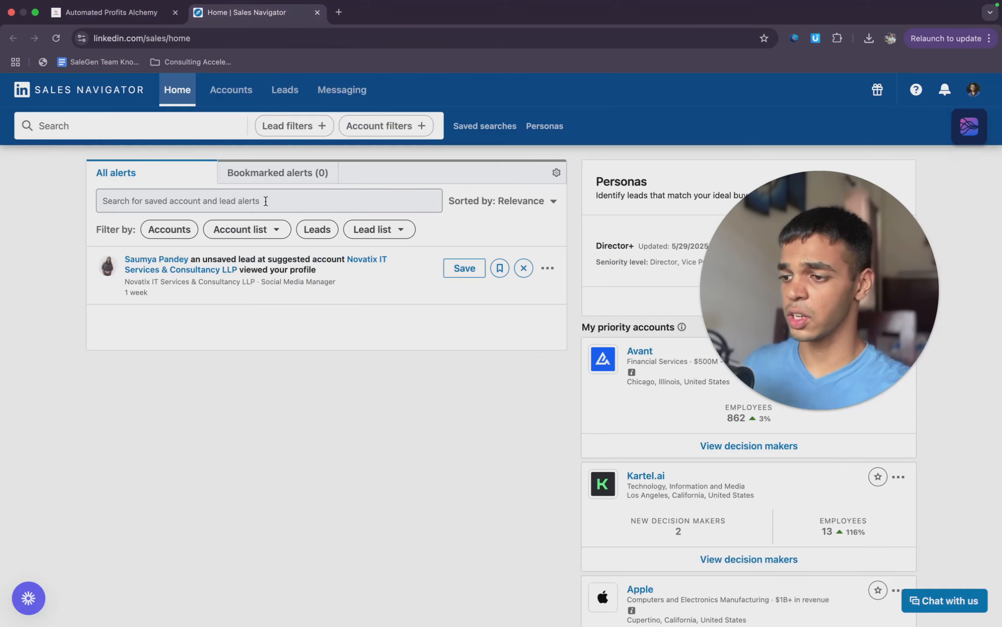
left_click(162, 128)
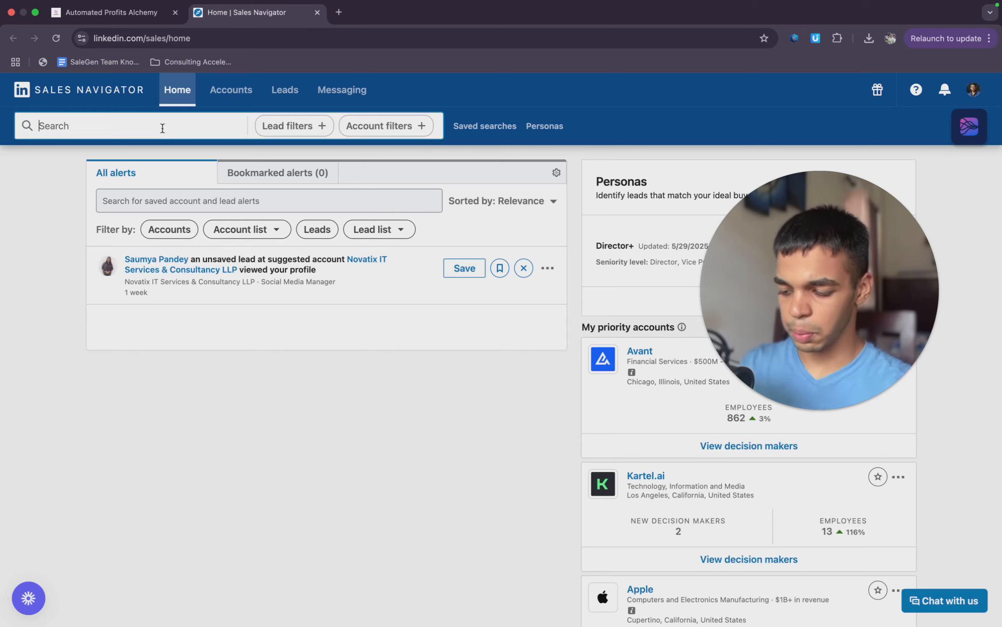
type("Realto")
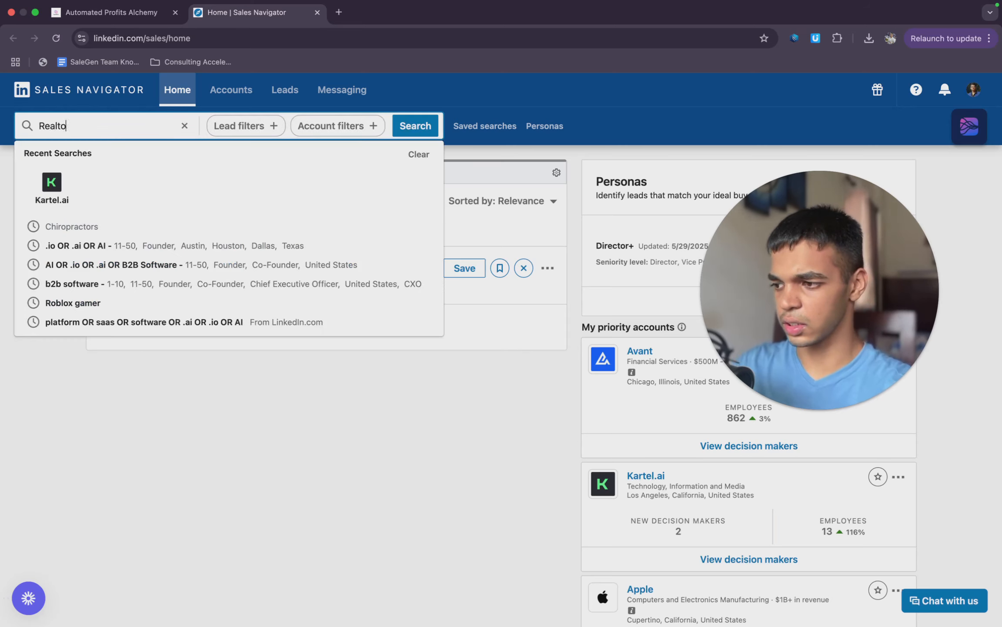
type("r")
key("Return")
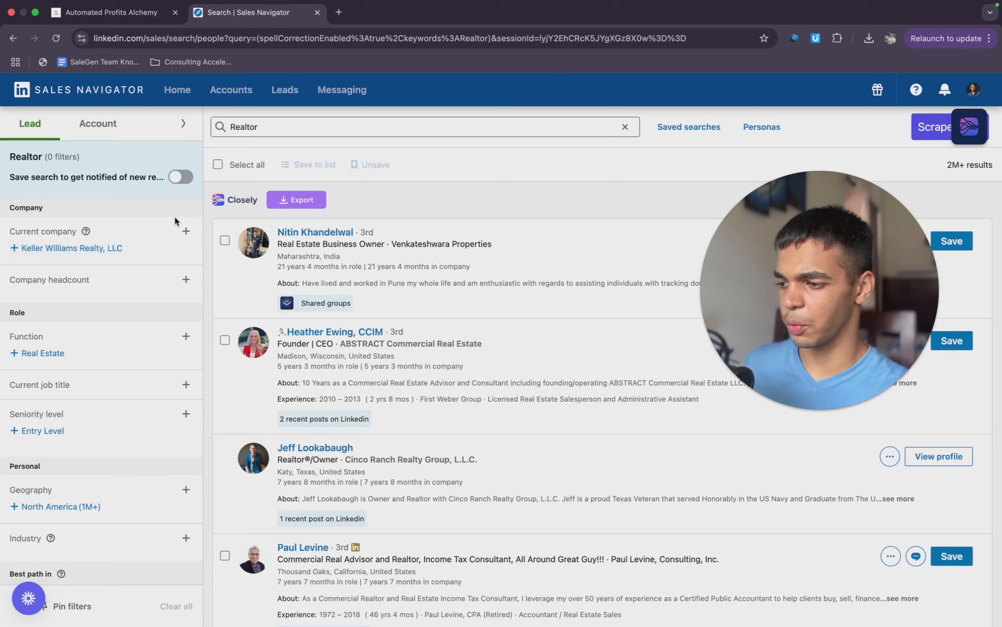
- Filter the Realtor leads by a company headcount of 1-10
scroll(121, 292, "down", 2)
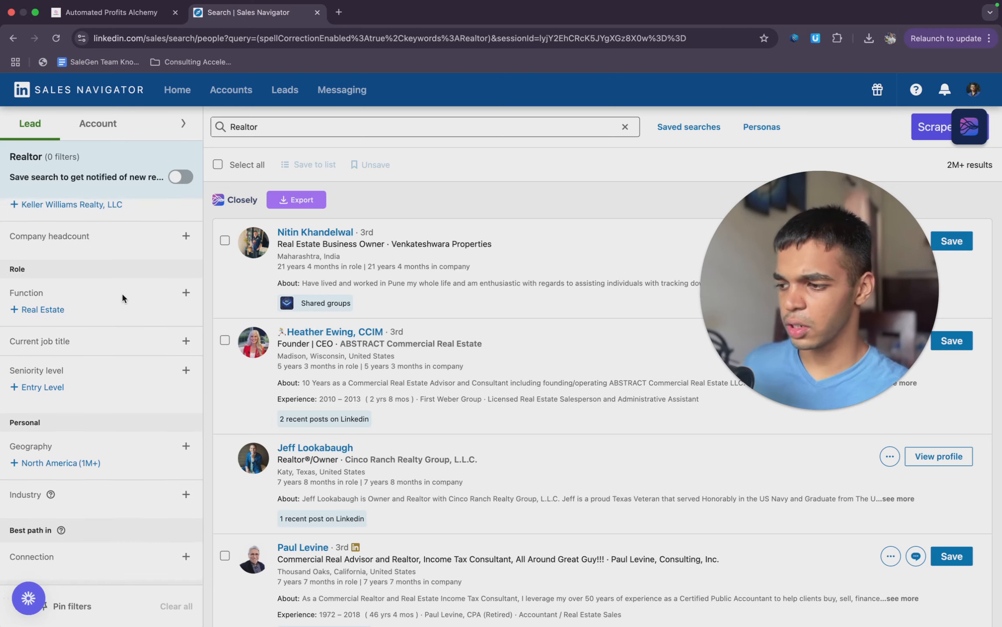
left_click(119, 243)
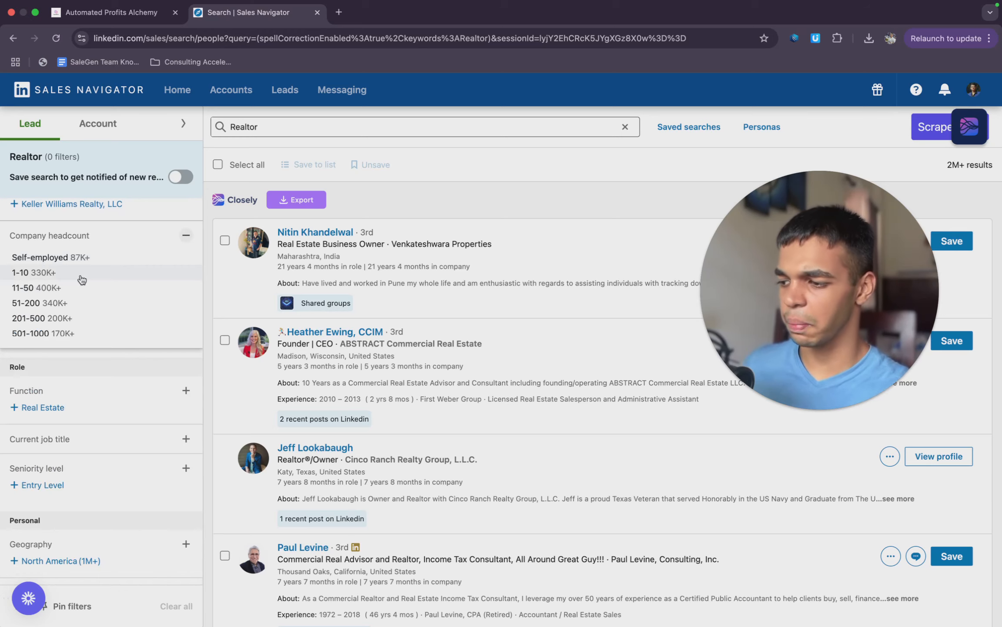
left_click(81, 278)
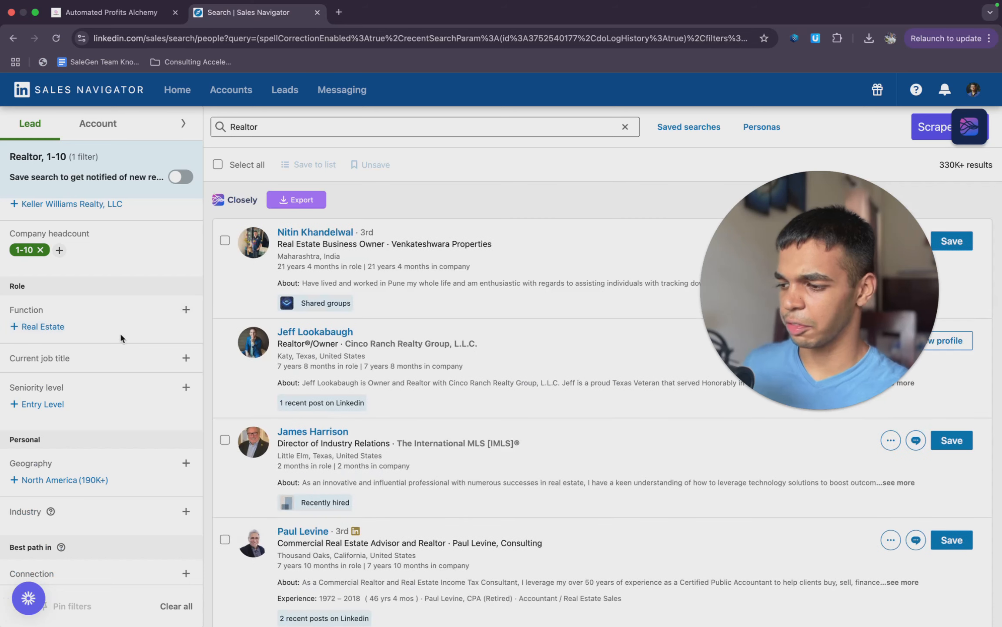
left_click(185, 310)
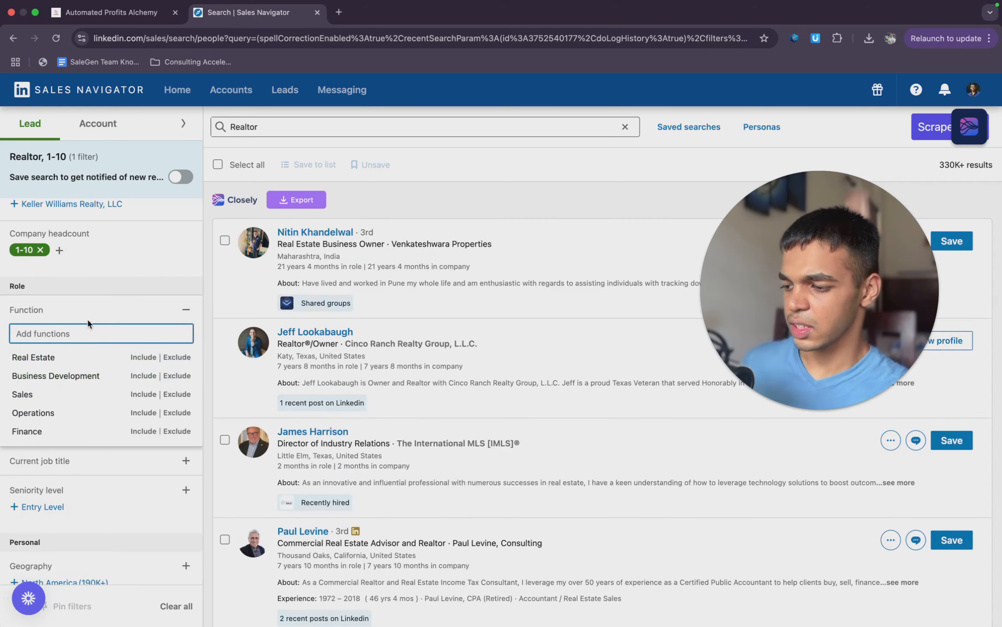
scroll(107, 294, "down", 3)
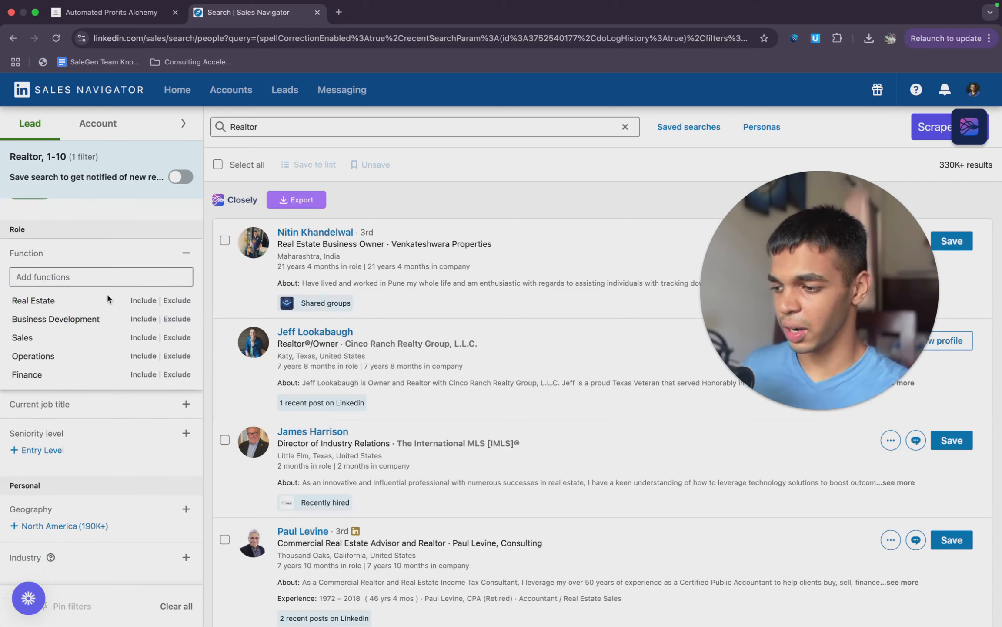
left_click(125, 256)
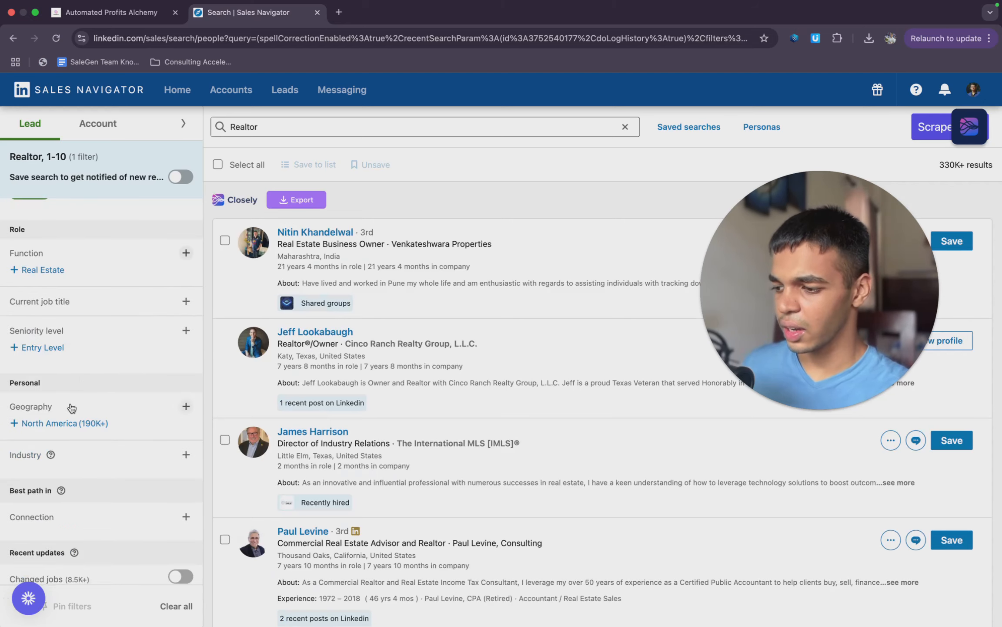
- Include the current job titles Founder, Co-Founder and Owner in the lead filters
left_click(78, 310)
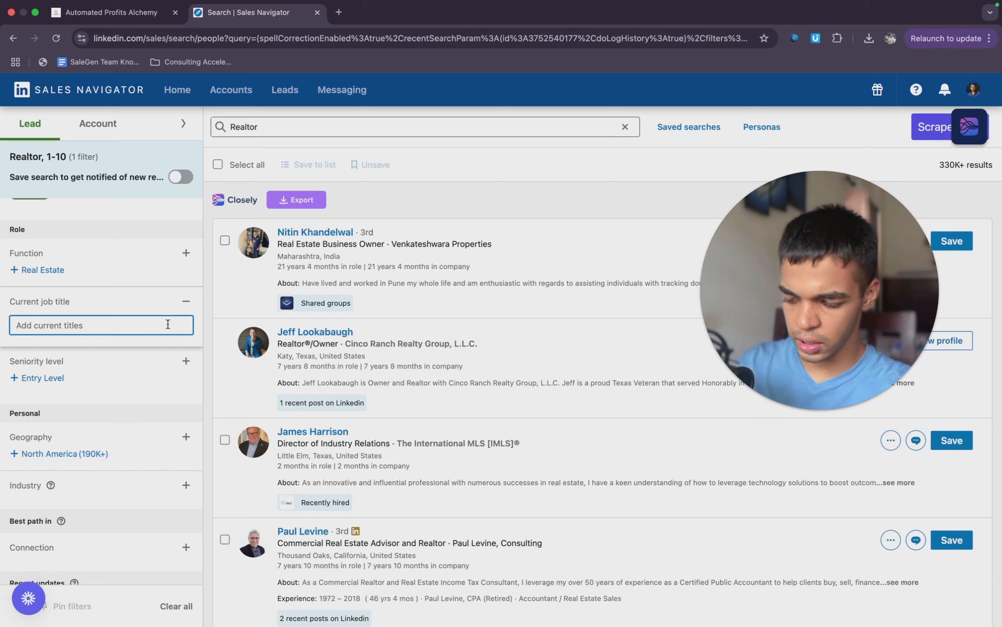
type("R")
type("ounder")
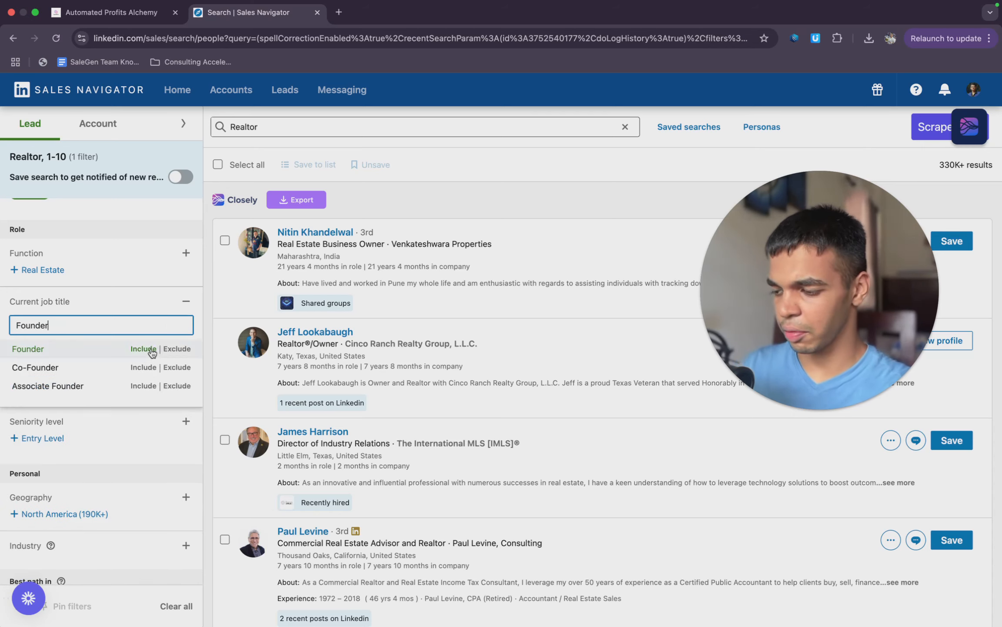
left_click(81, 351)
left_click(104, 349)
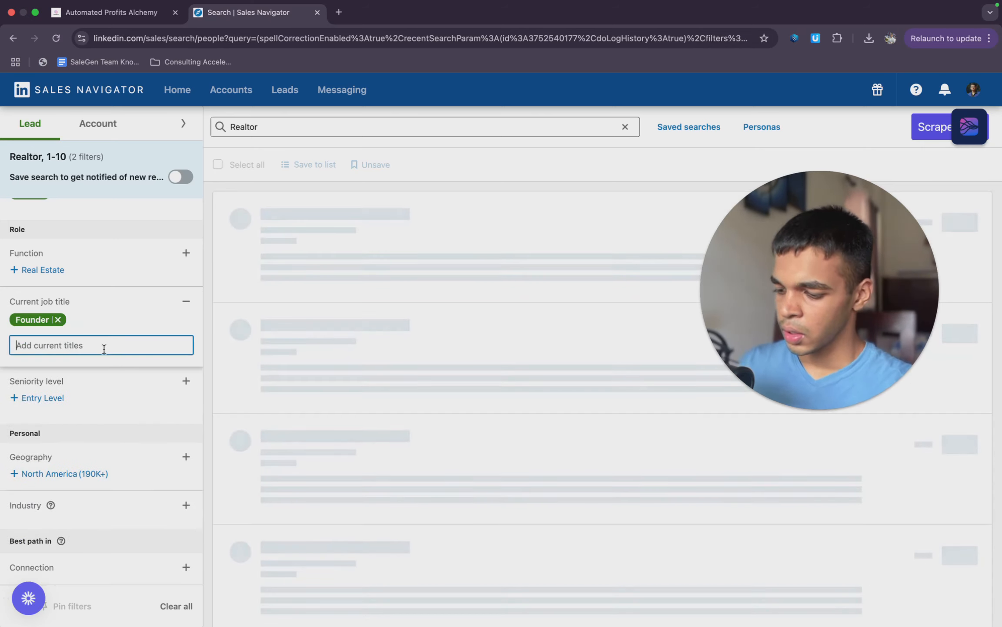
type("Co founder")
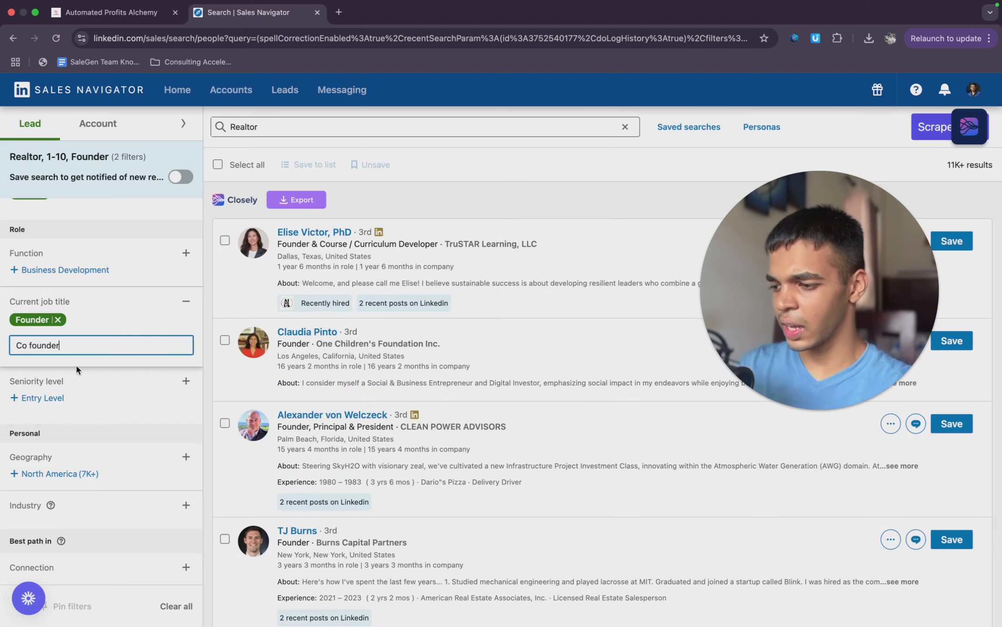
left_click(74, 369)
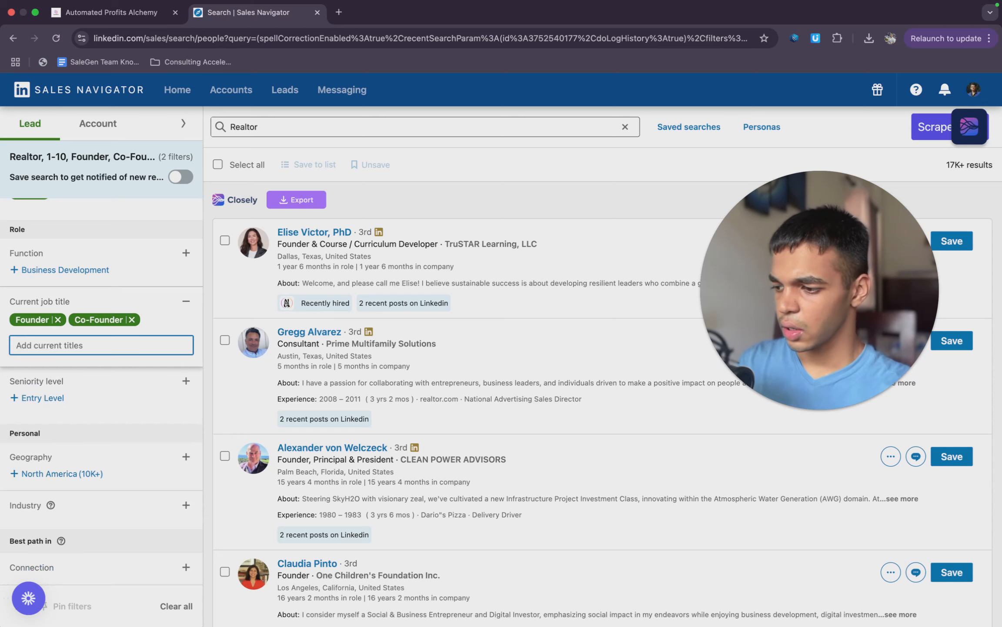
type("Owner")
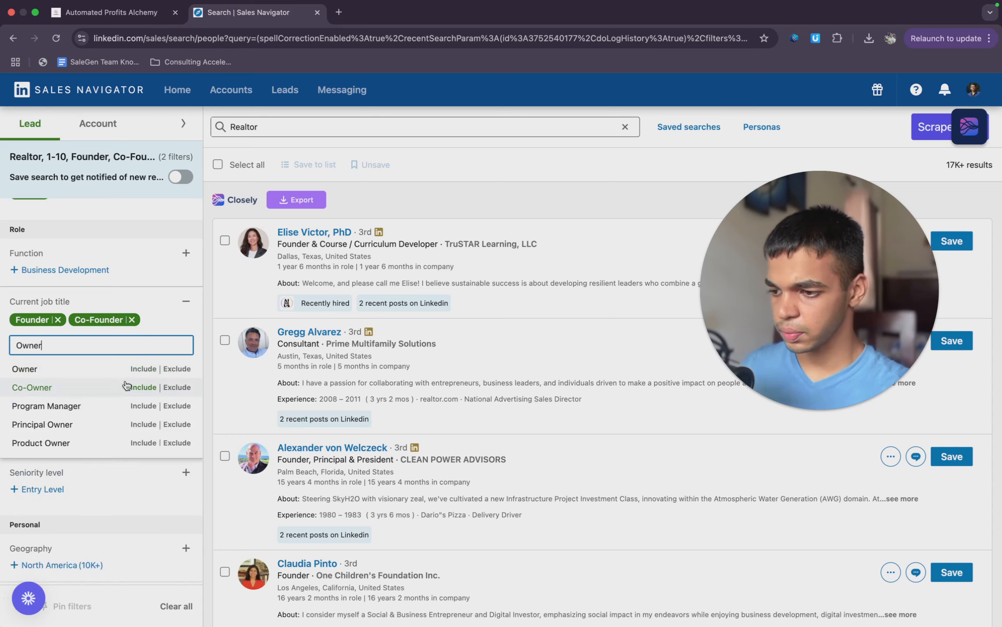
left_click(76, 369)
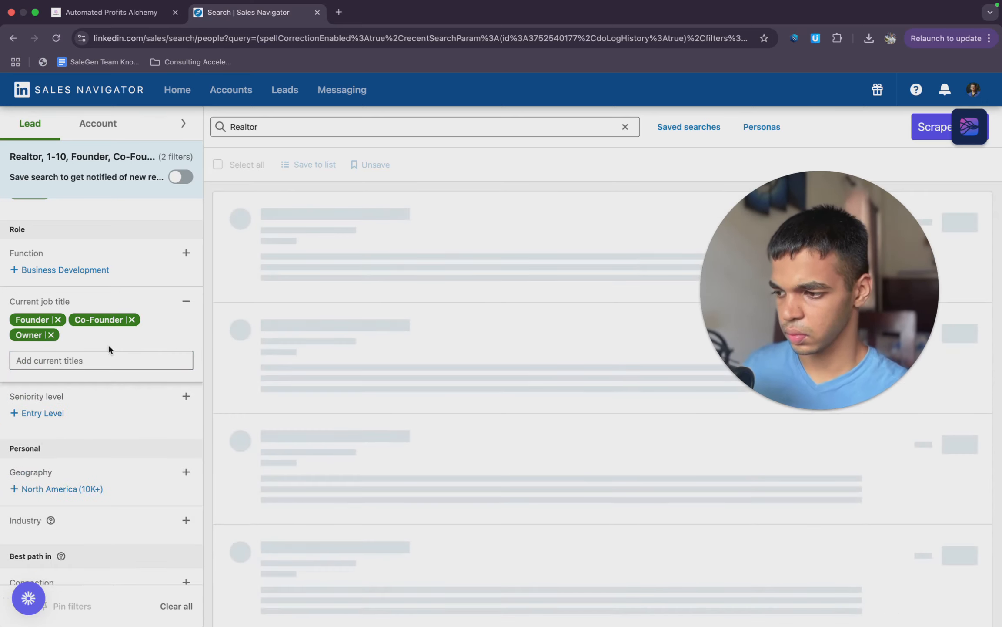
scroll(145, 440, "down", 1)
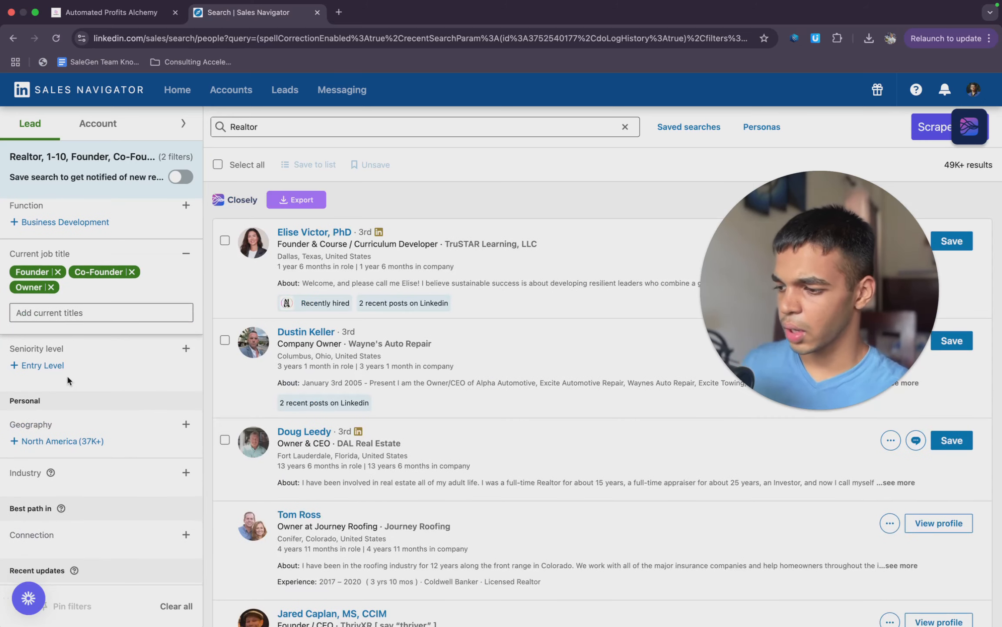
left_click(42, 365)
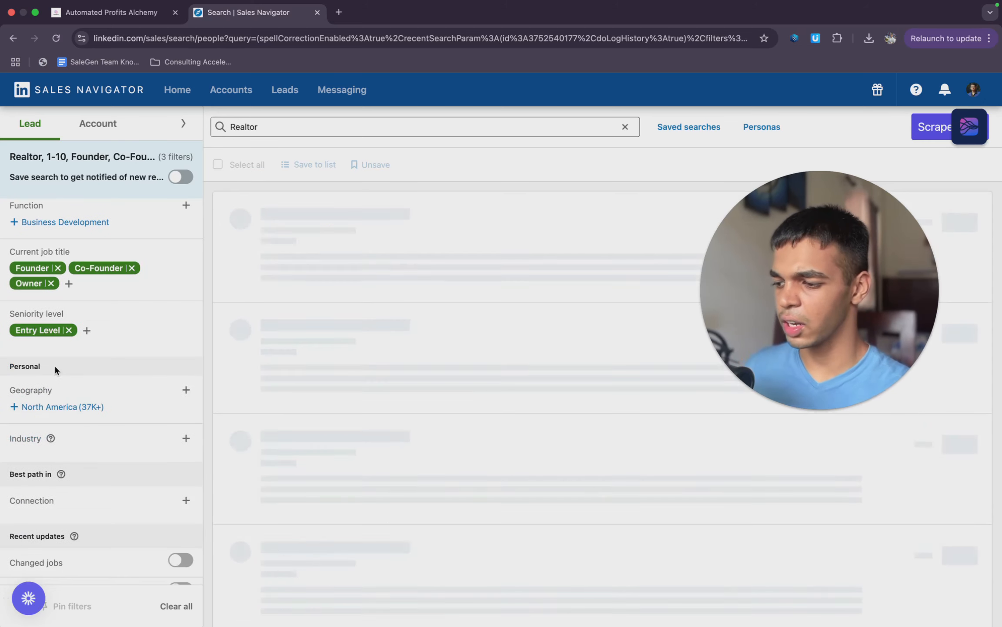
left_click(69, 329)
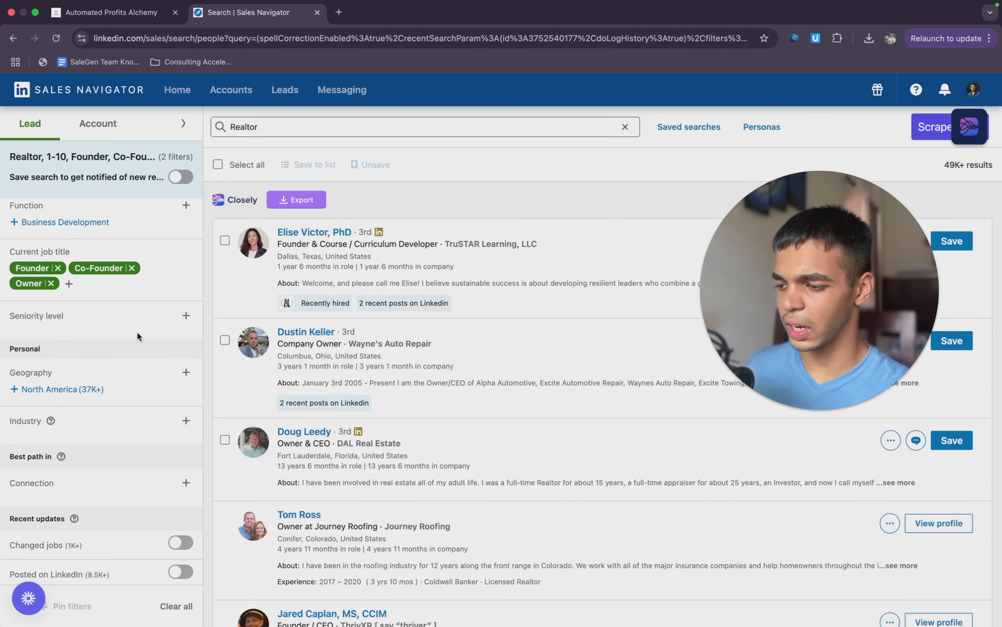
left_click(163, 325)
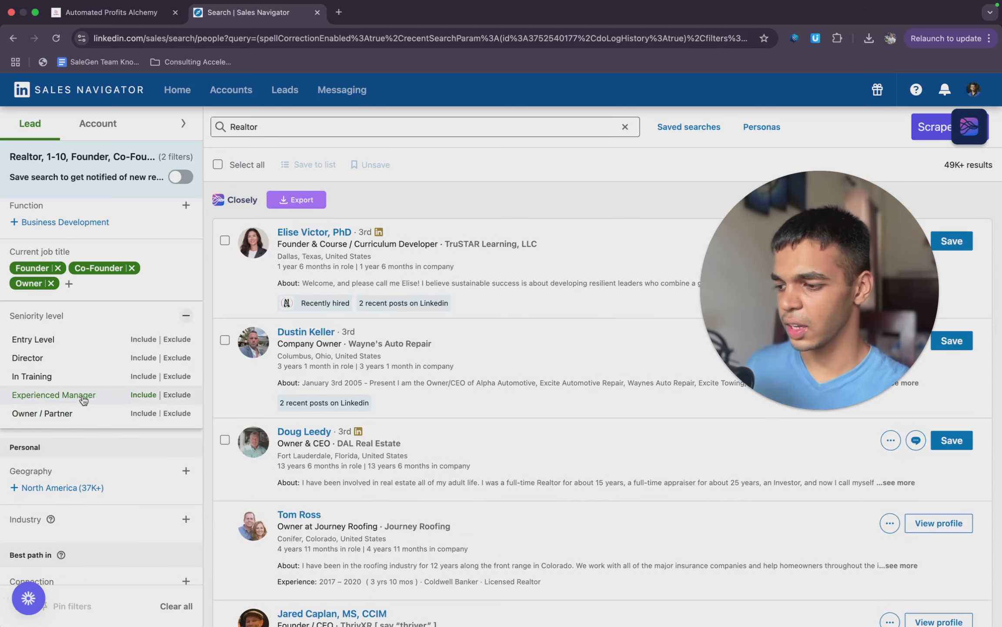
left_click(74, 437)
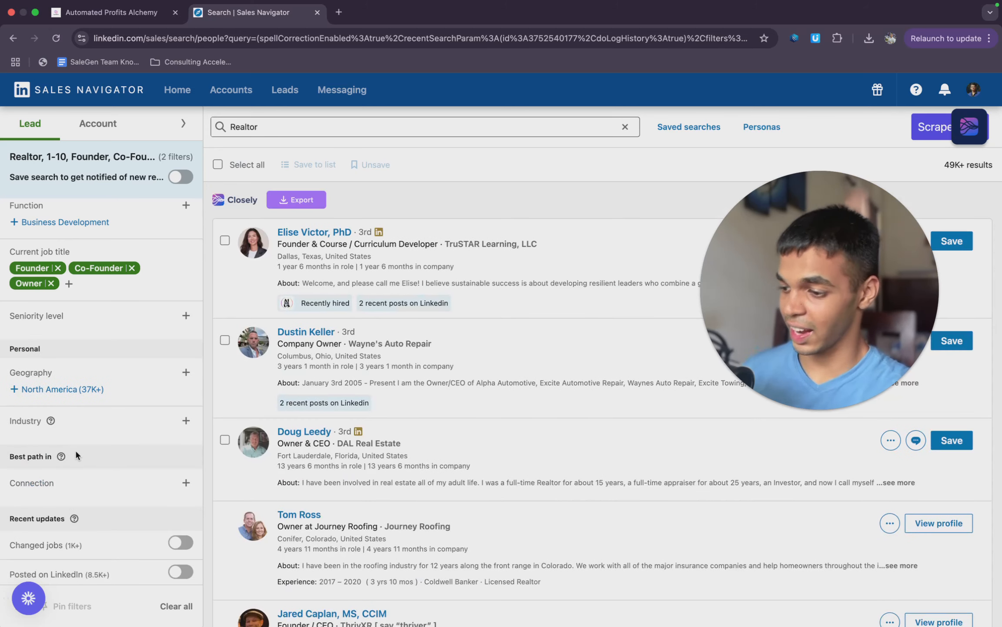
- Try Miami, Florida, United States as the geography filter and remove it again
scroll(75, 449, "down", 2)
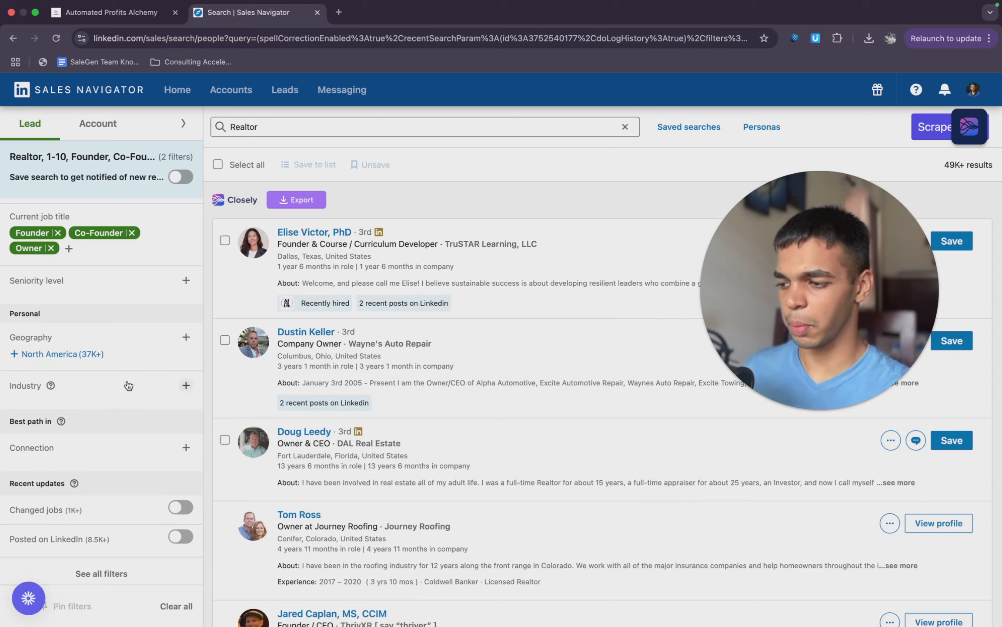
left_click(168, 335)
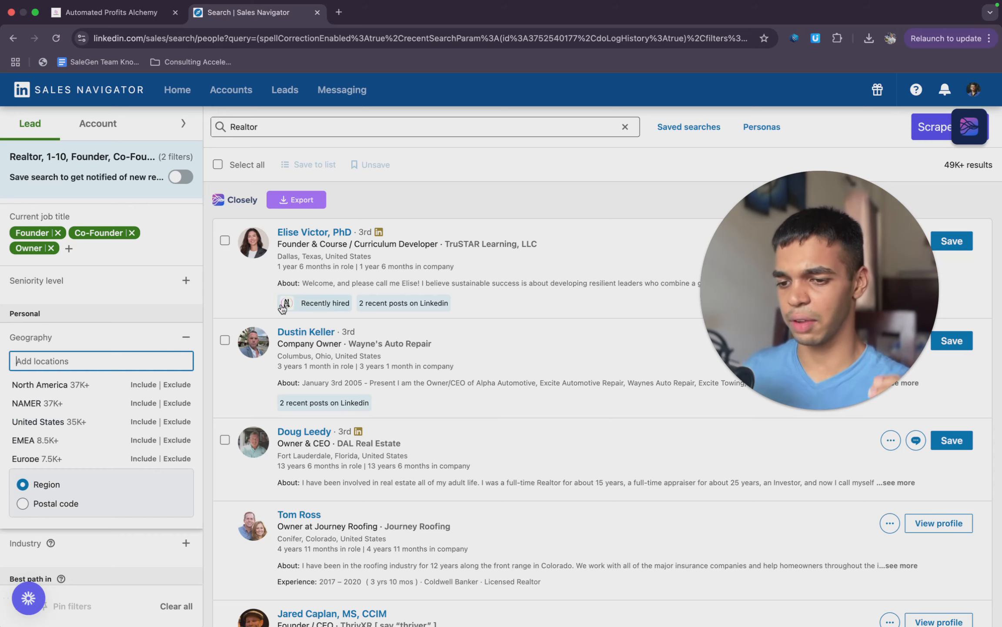
scroll(283, 308, "down", 20)
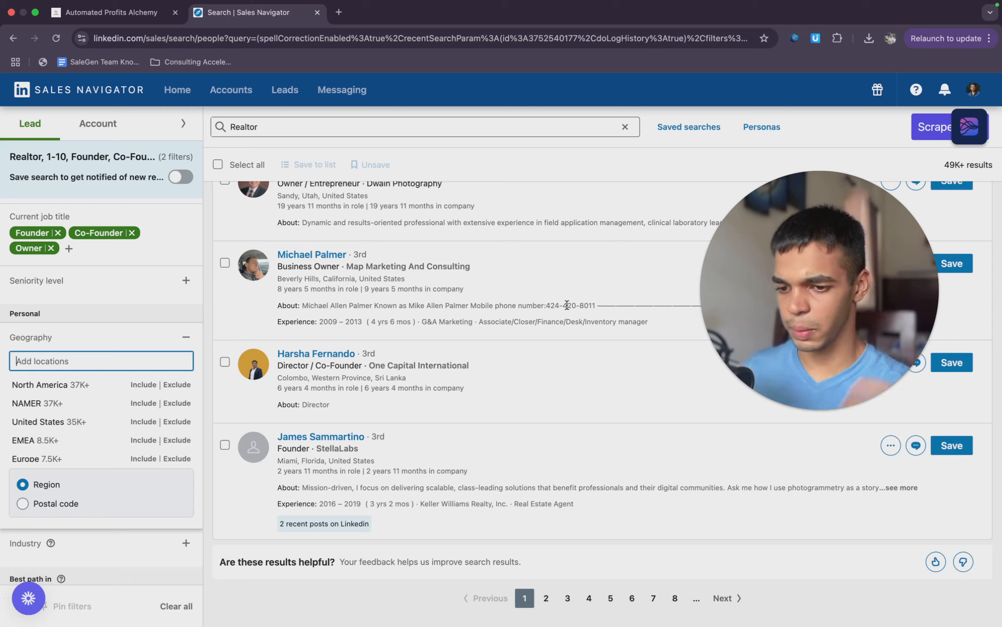
type("mIAMI")
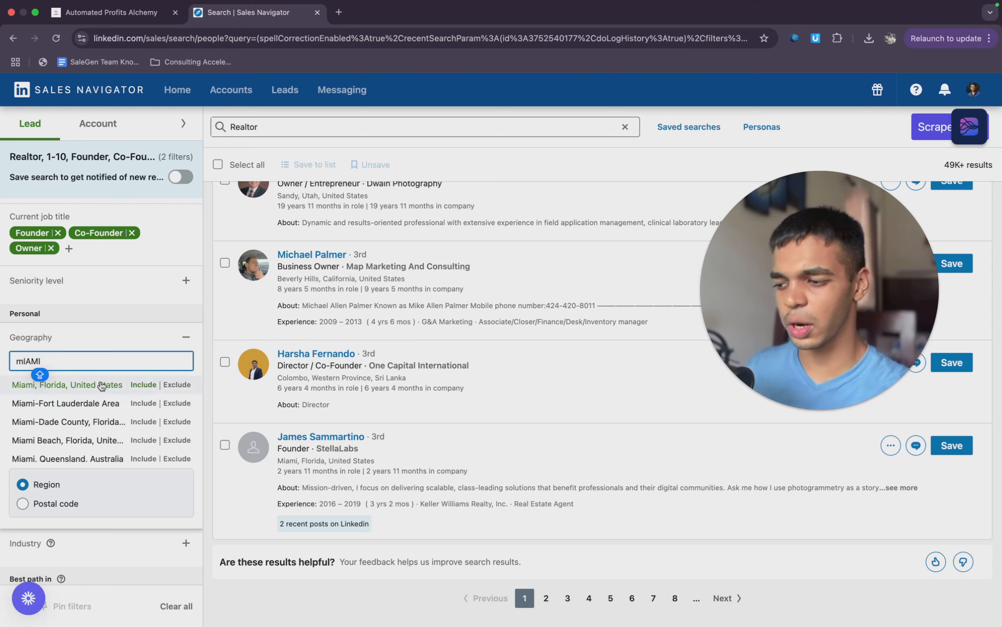
left_click(102, 385)
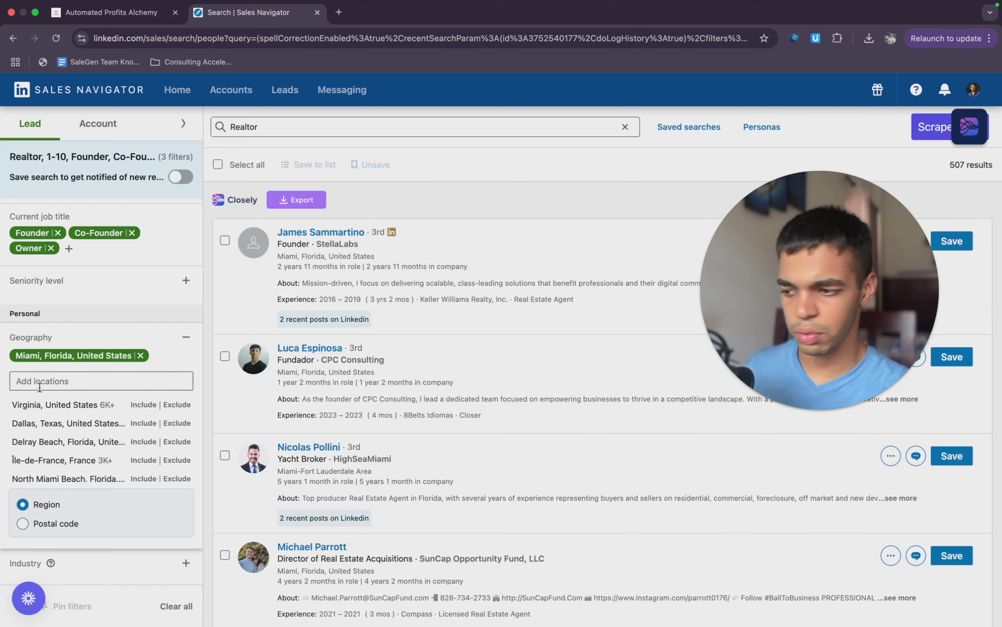
left_click(140, 355)
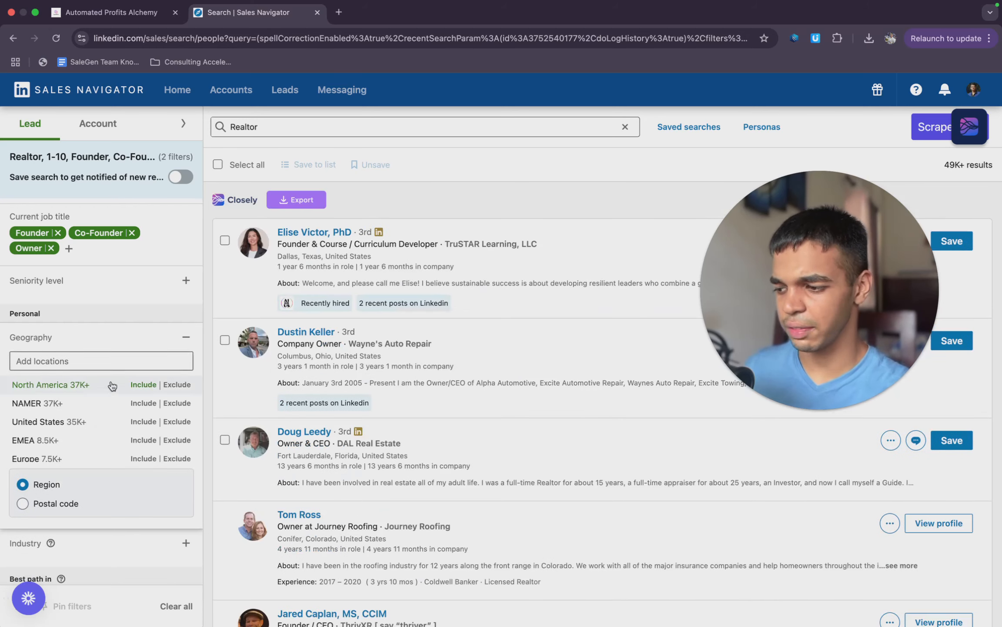
- Filter the leads by the geography Florida, United States
left_click(124, 356)
type("FLORIDA")
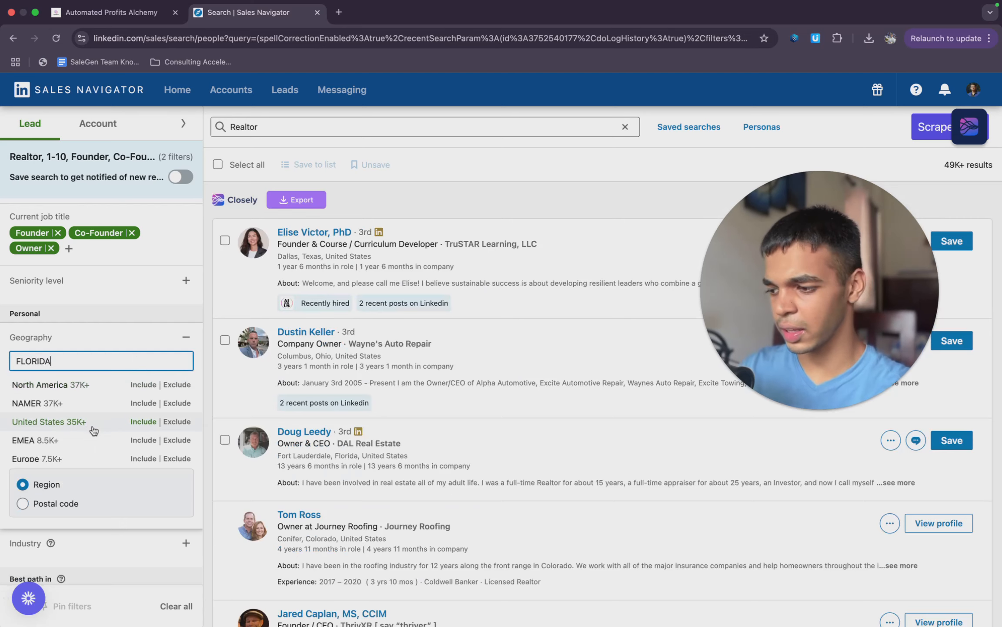
left_click(91, 379)
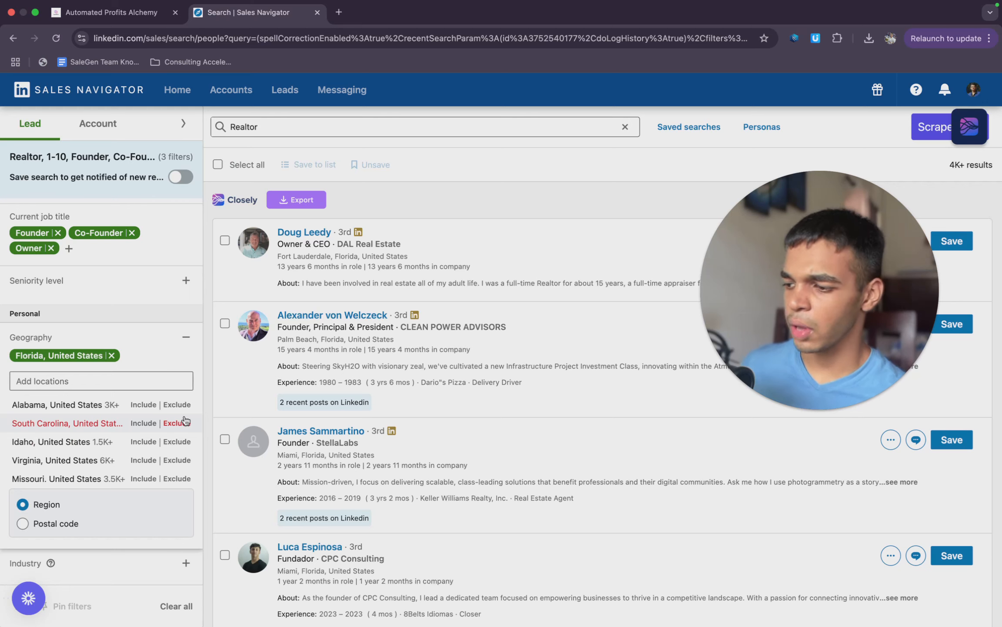
- Search the industry filter for "REAL ESTATE" and include Real Estate Agents and Brokers
scroll(182, 435, "down", 5)
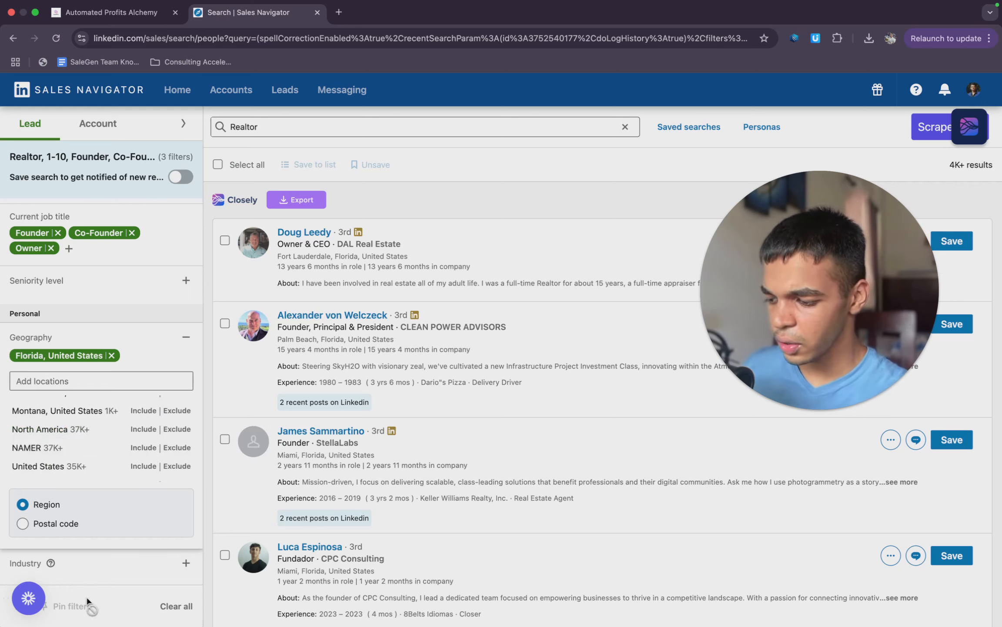
left_click(87, 550)
left_click(103, 426)
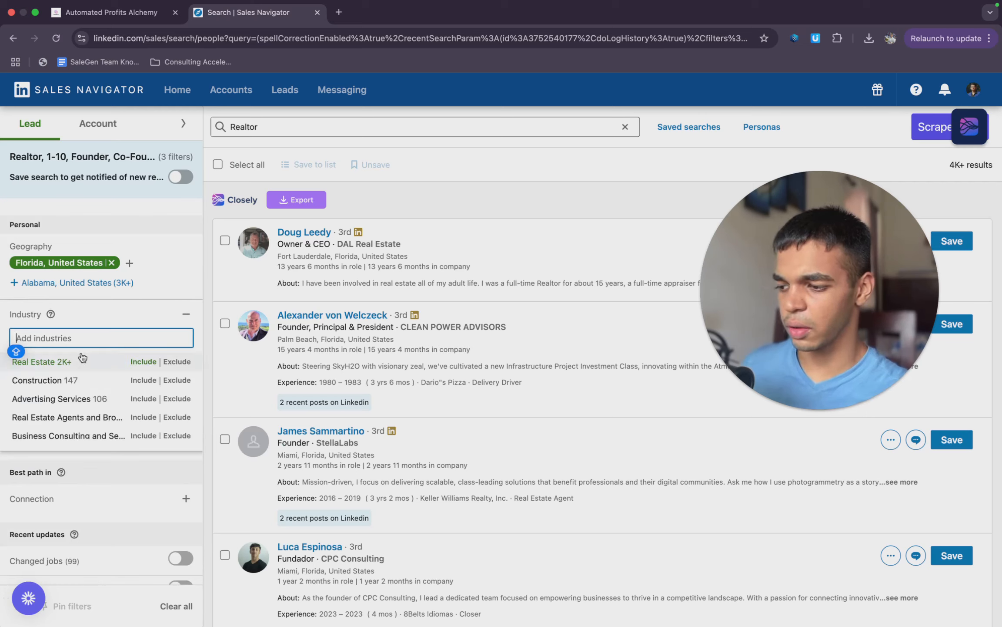
type("REAL ERS")
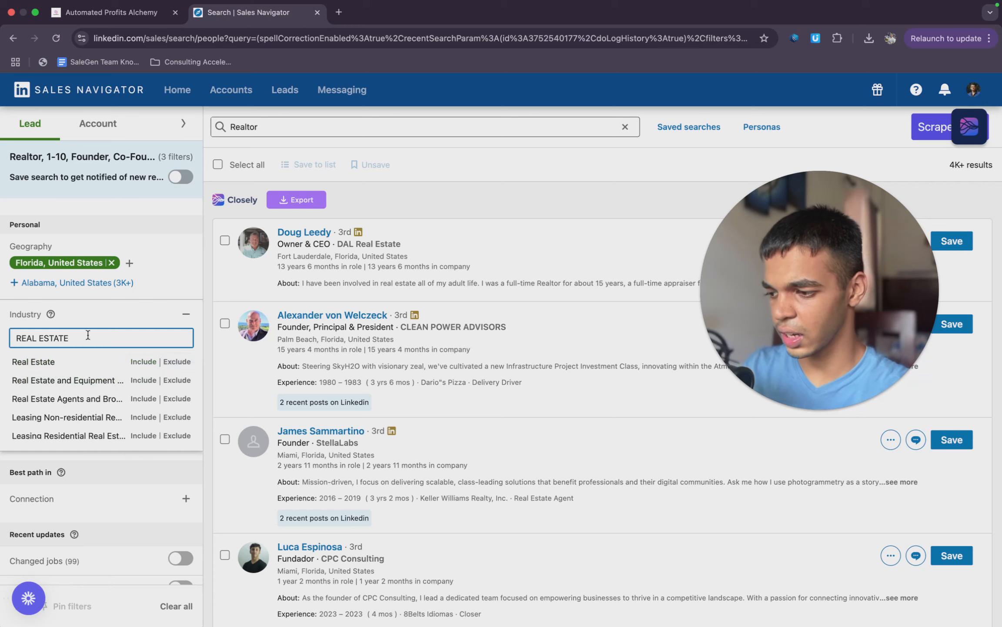
left_click(84, 403)
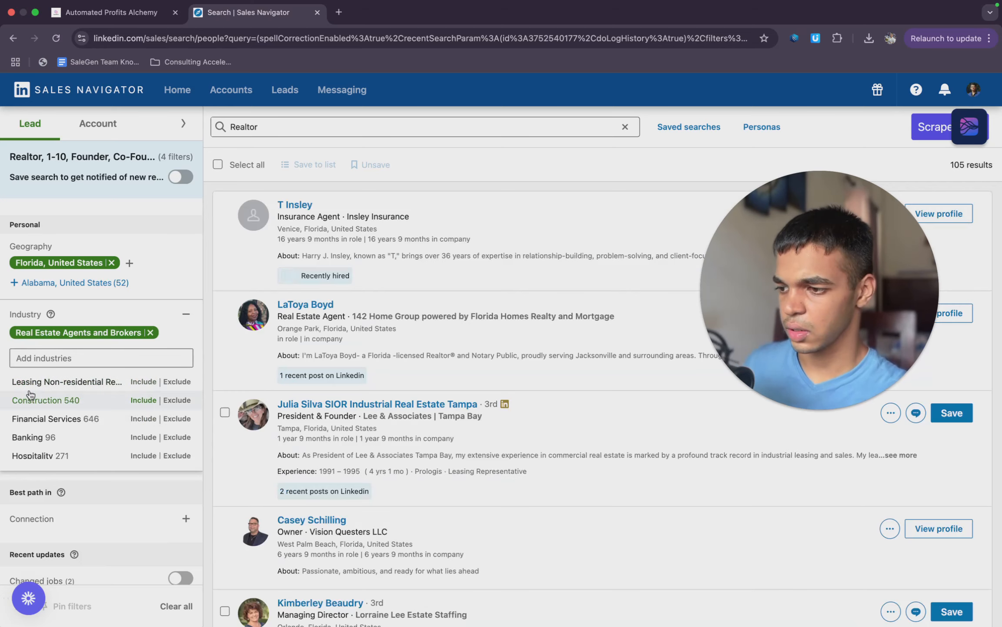
- Remove the job titles Owner, Founder and Co-Founder from the current job title filter
scroll(87, 431, "down", 5)
scroll(108, 483, "down", 4)
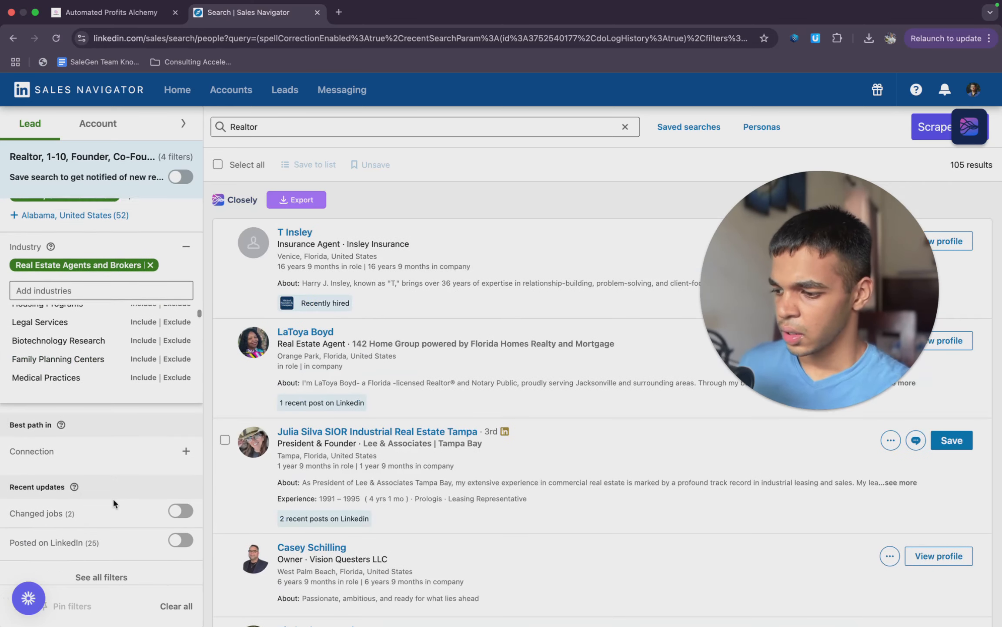
scroll(93, 461, "up", 10)
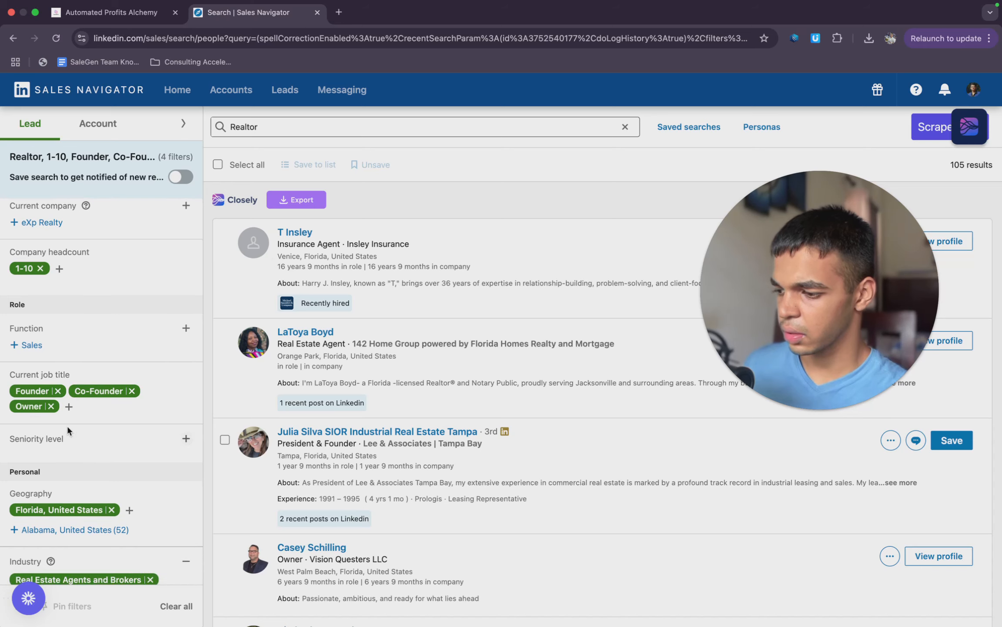
left_click(52, 406)
left_click(57, 394)
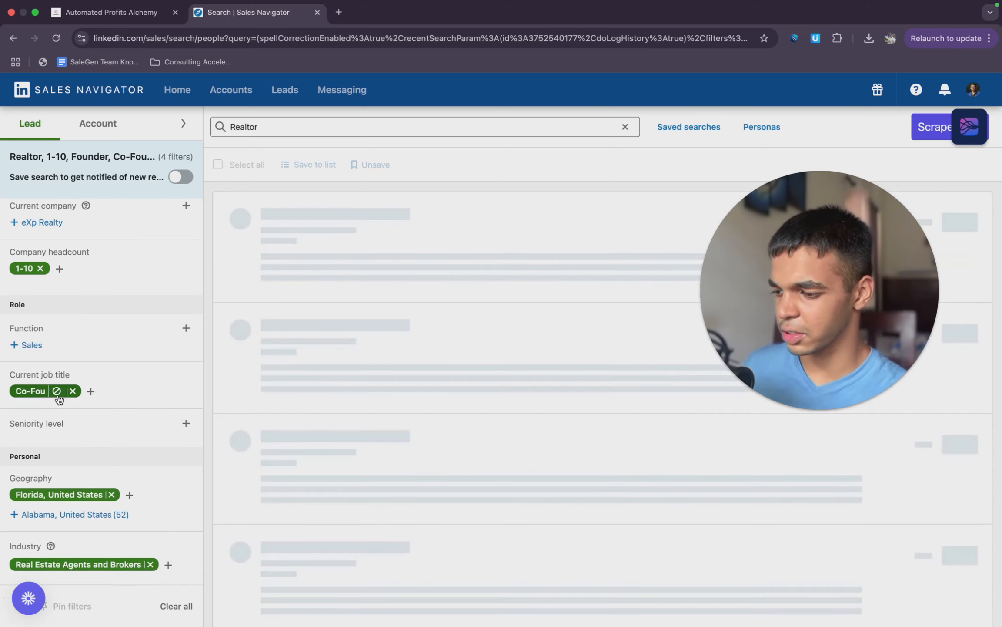
left_click(71, 393)
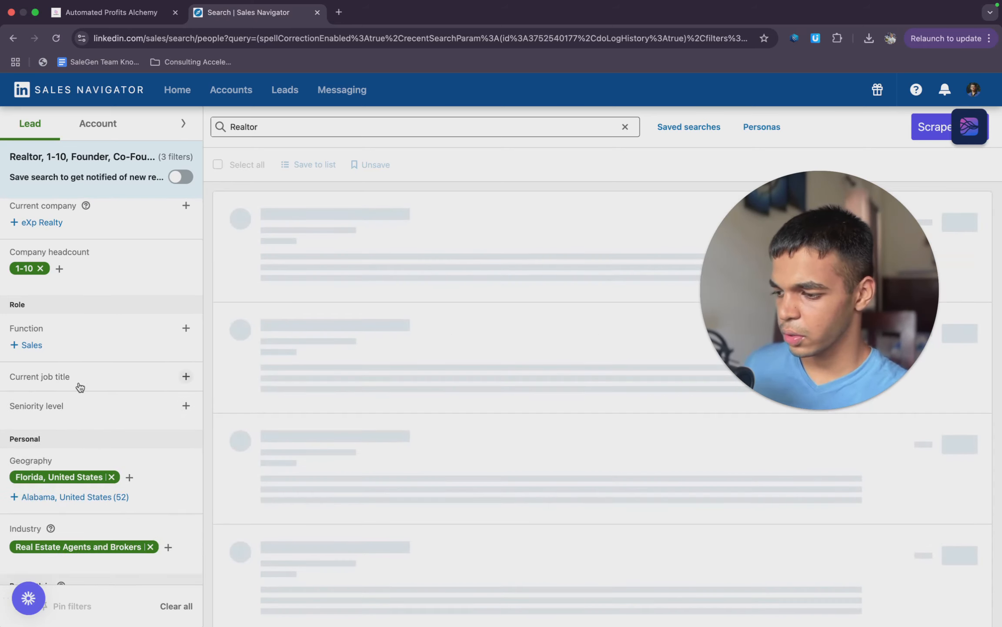
- Include the seniority level Owner / Partner and remove the 1-10 company headcount filter
left_click(45, 406)
scroll(76, 460, "down", 1)
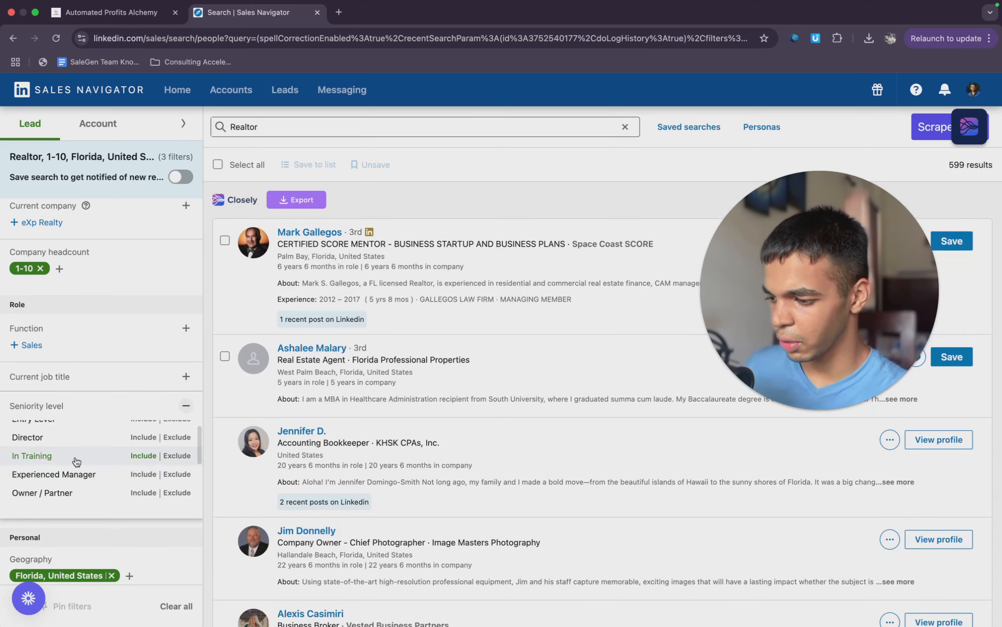
scroll(76, 461, "down", 2)
left_click(71, 454)
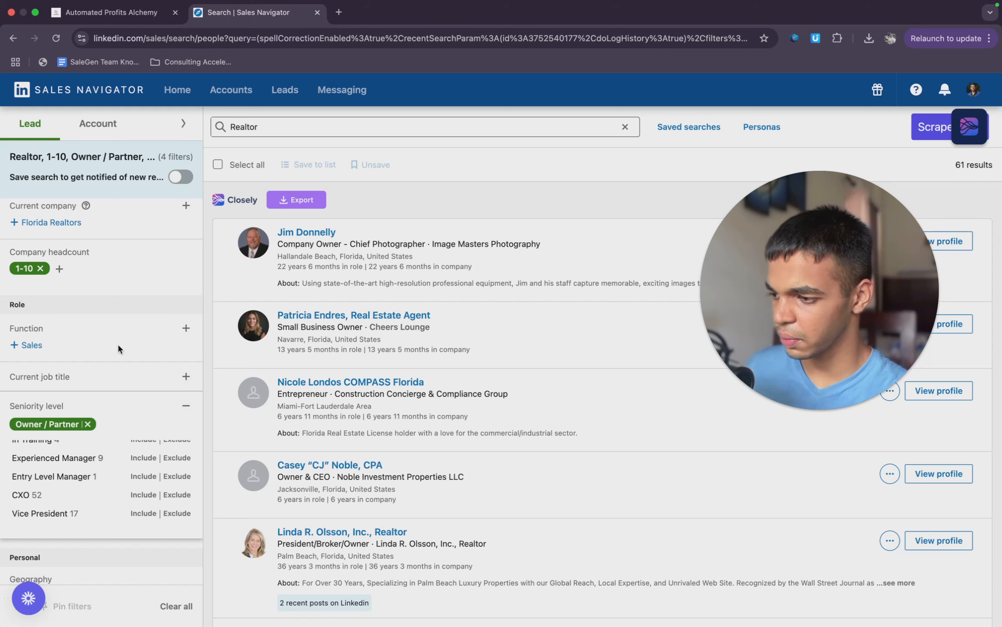
left_click(117, 345)
left_click(40, 293)
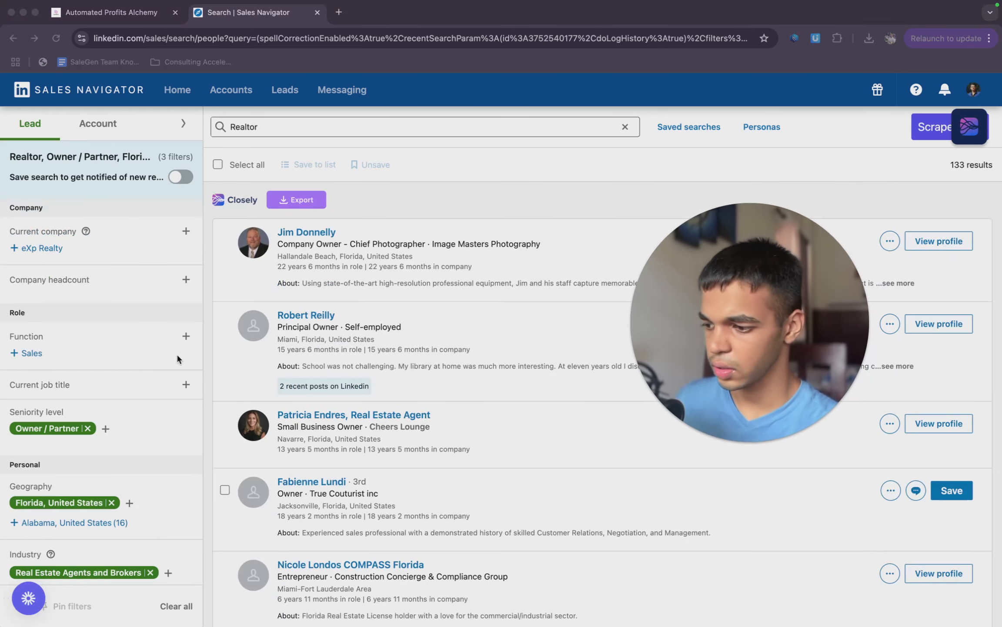
- Search the industry filter for "real estate", include Real Estate and remove Real Estate Agents and Brokers
scroll(176, 354, "down", 5)
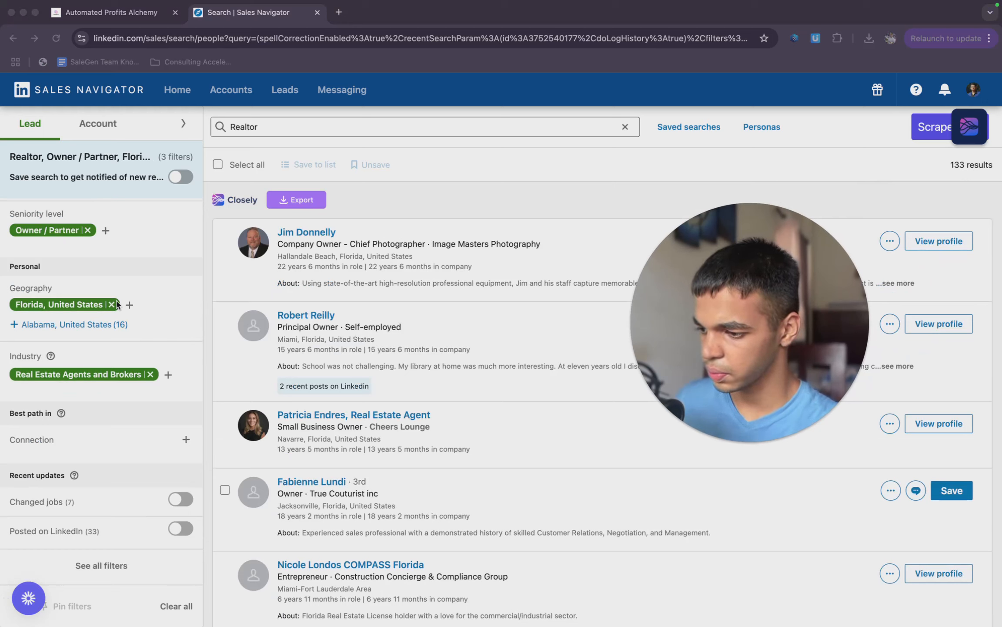
left_click(168, 372)
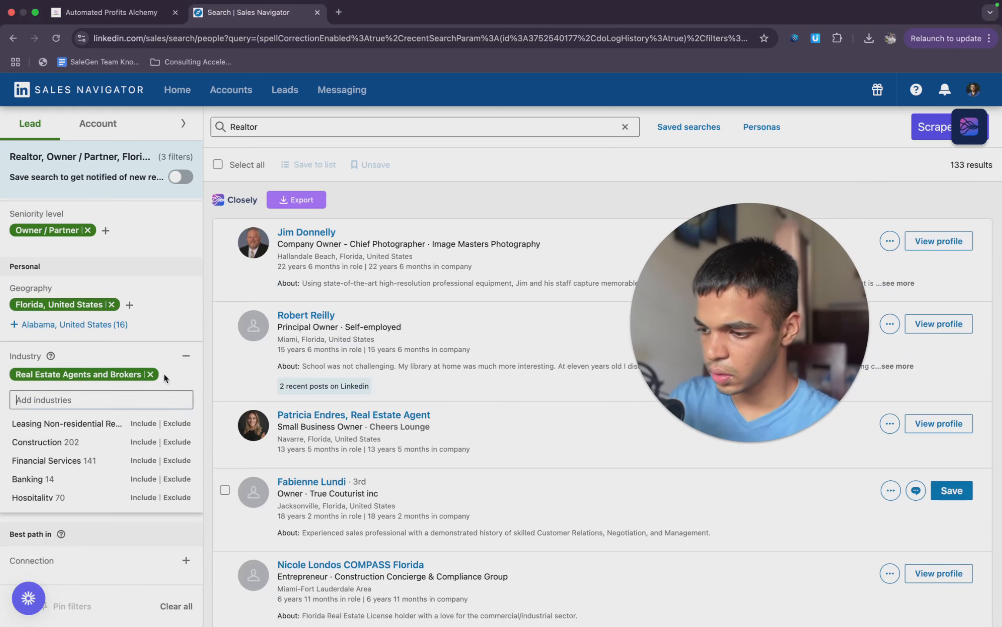
type("real estat")
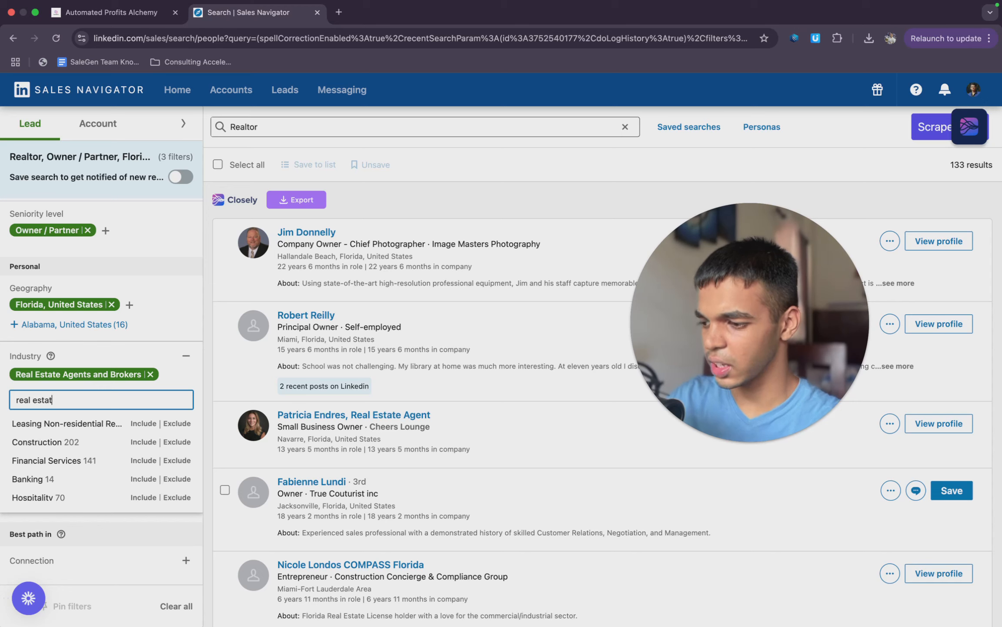
type("e")
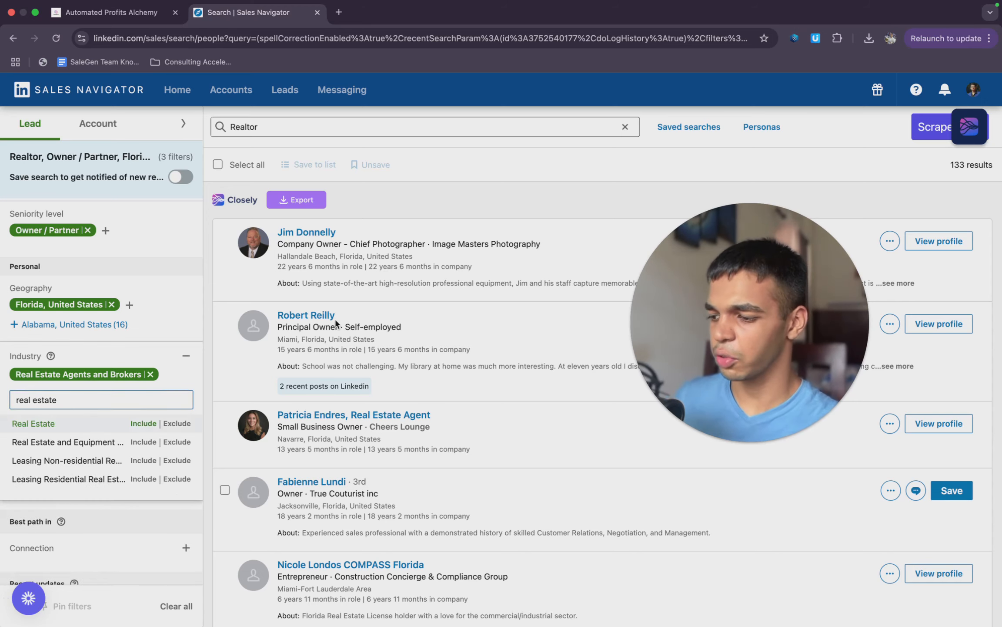
left_click(143, 423)
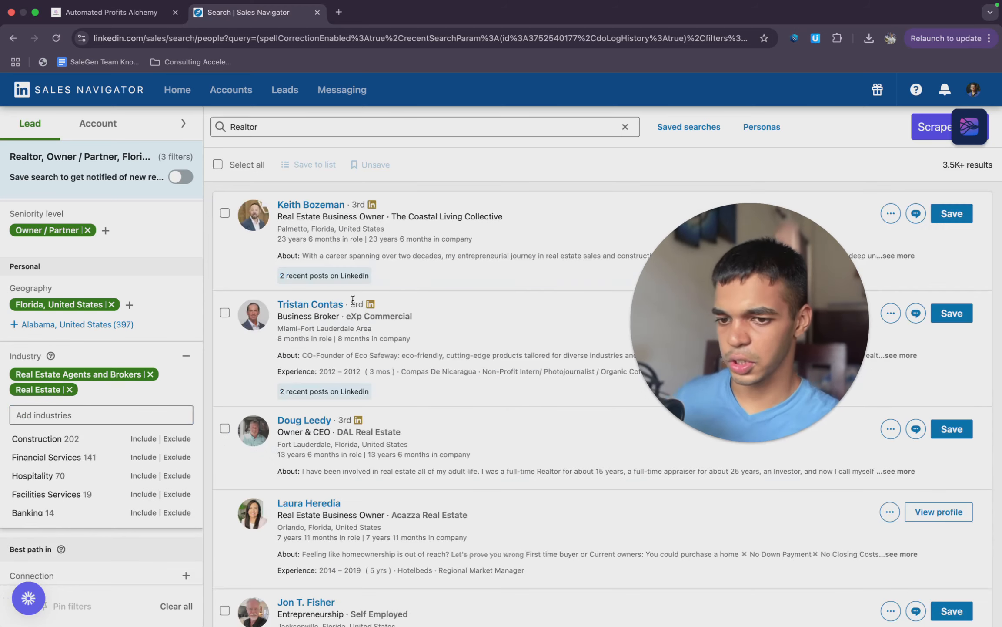
left_click(150, 375)
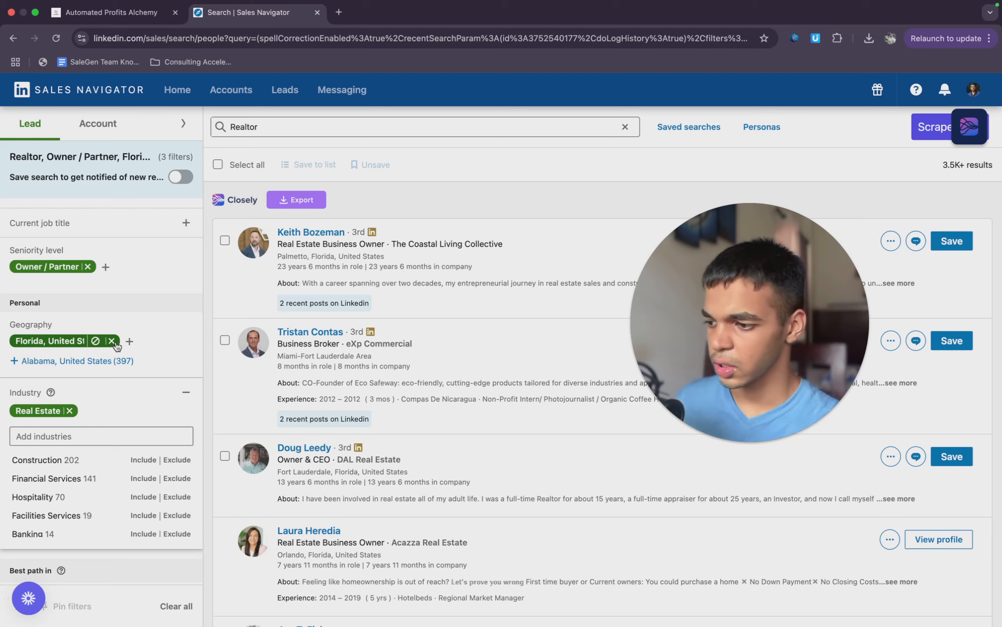
- Filter the leads by a company headcount of 1-10
scroll(117, 346, "up", 4)
left_click(67, 282)
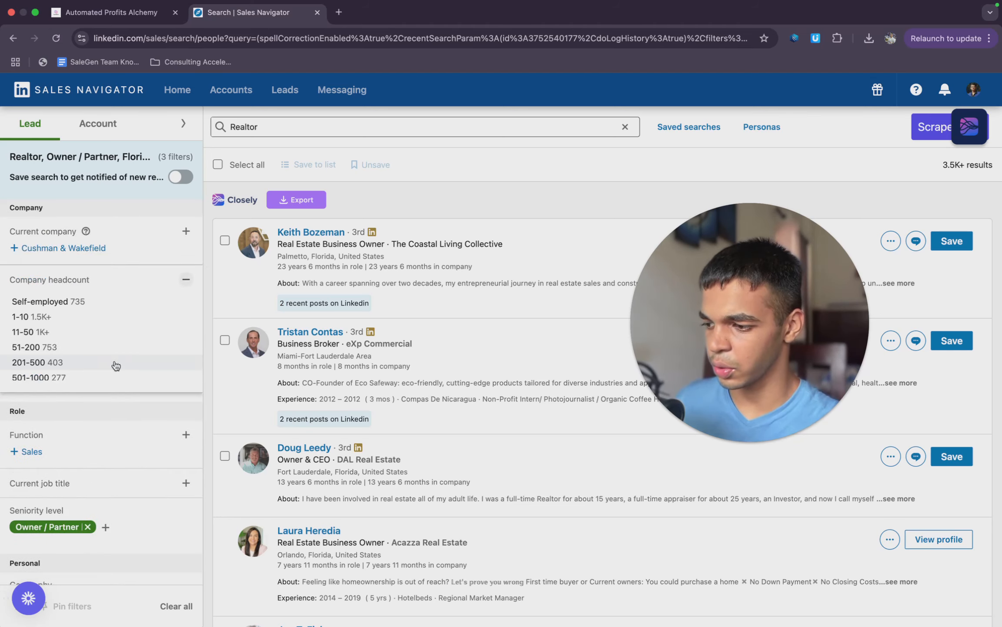
left_click(52, 317)
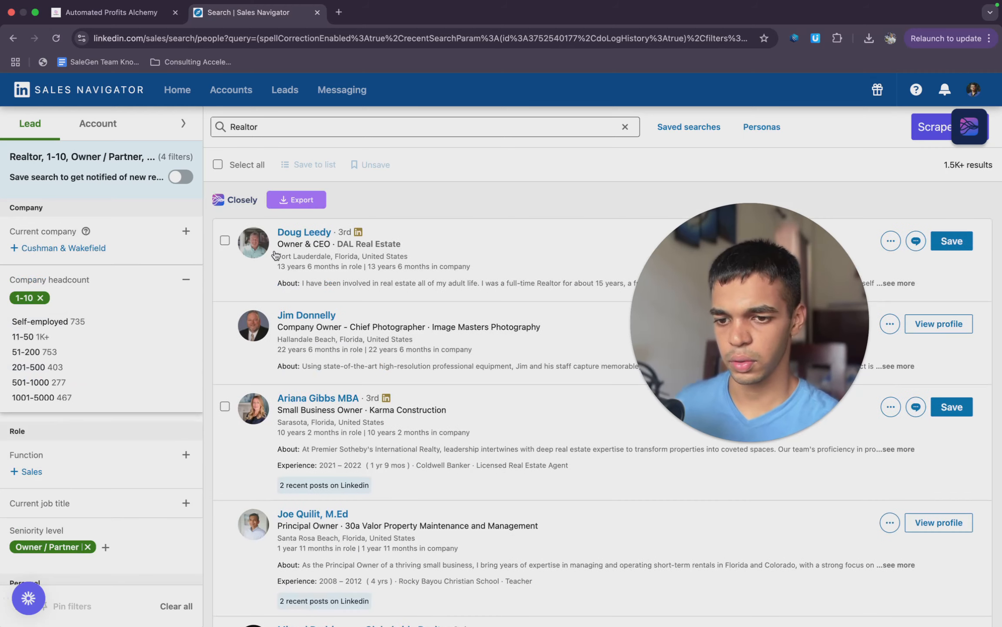
left_click(351, 198)
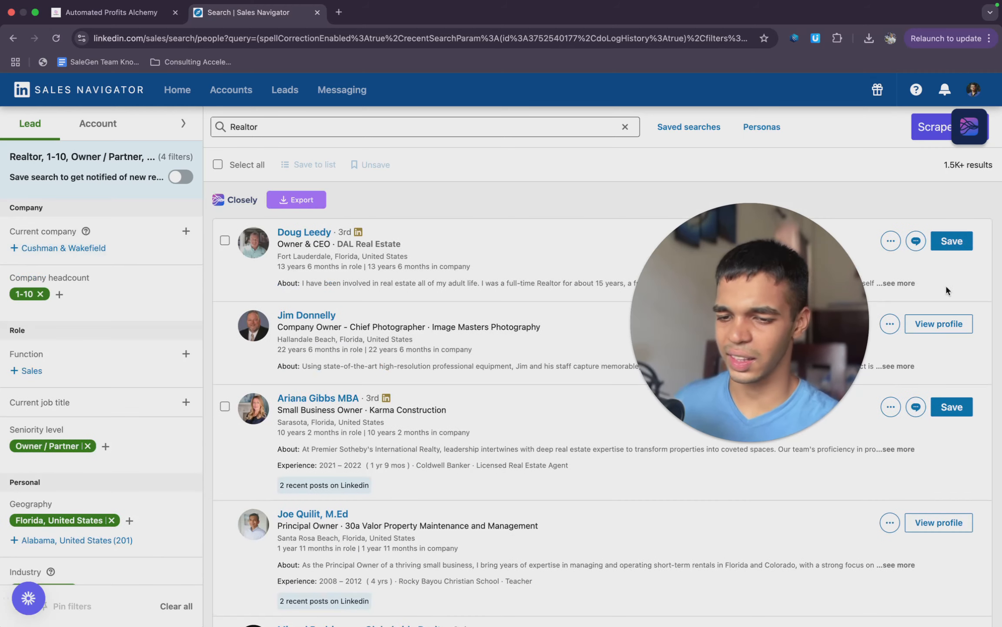
mouse_move(942, 167)
left_mouse_down()
mouse_move(1000, 168)
mouse_move(940, 163)
left_mouse_up()
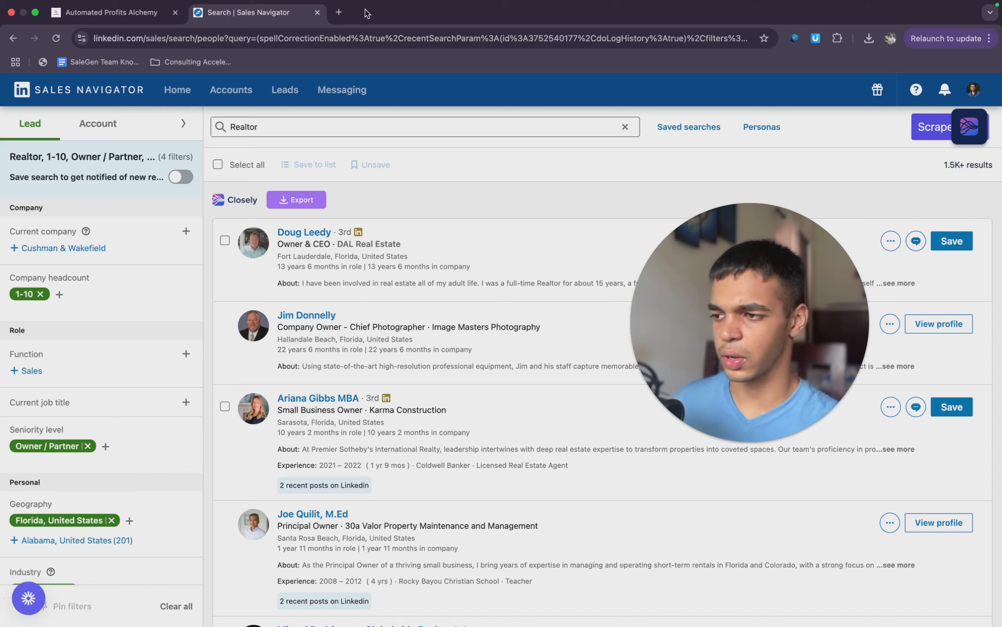
- Switch to the Linkedin Sales Navigator Scraping Guide and open its Closely Extension link
left_click(362, 31)
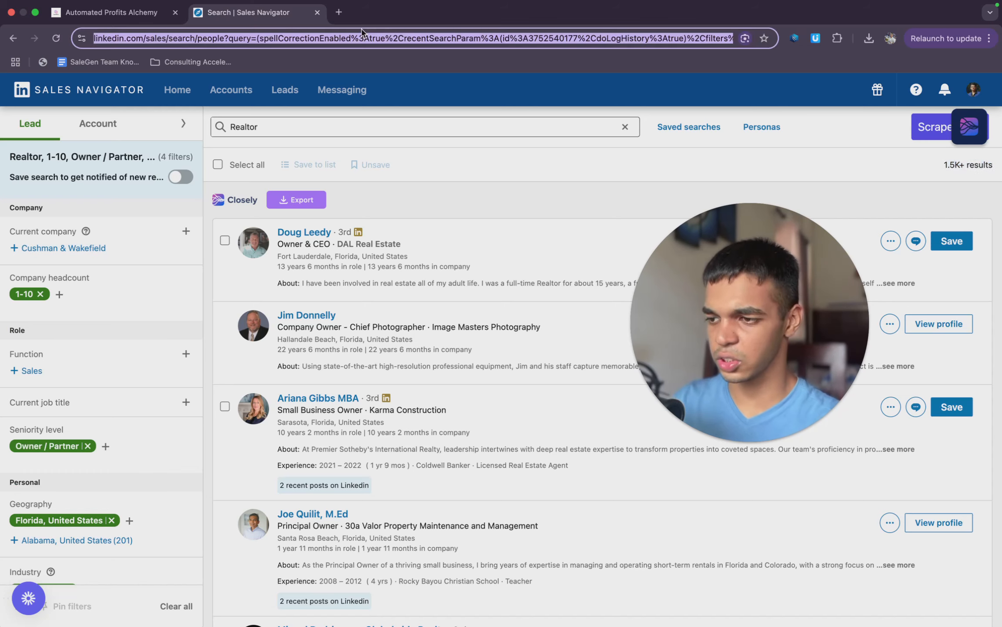
left_click(118, 13)
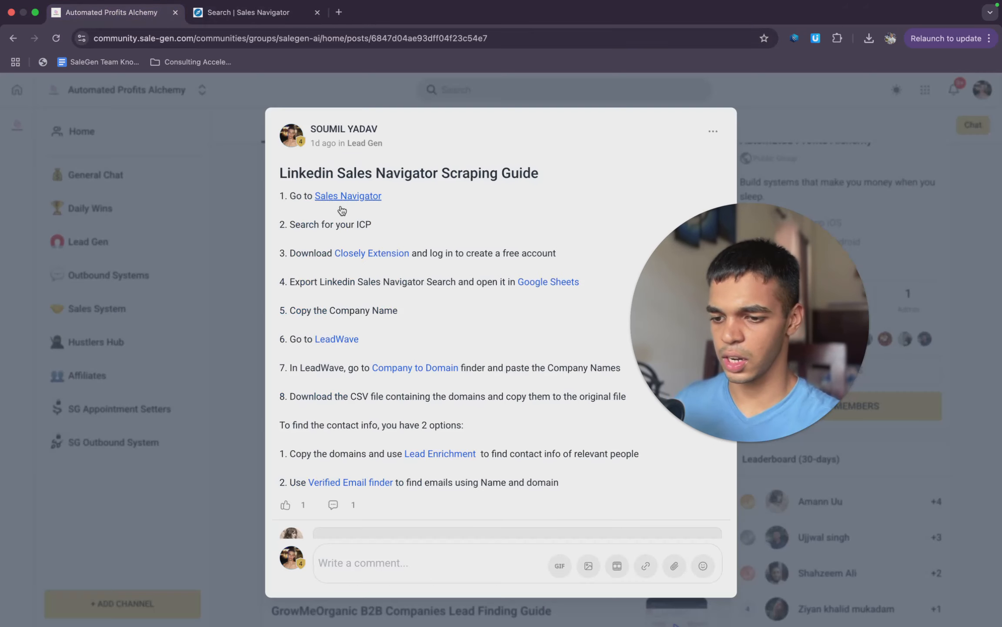
left_click(391, 256)
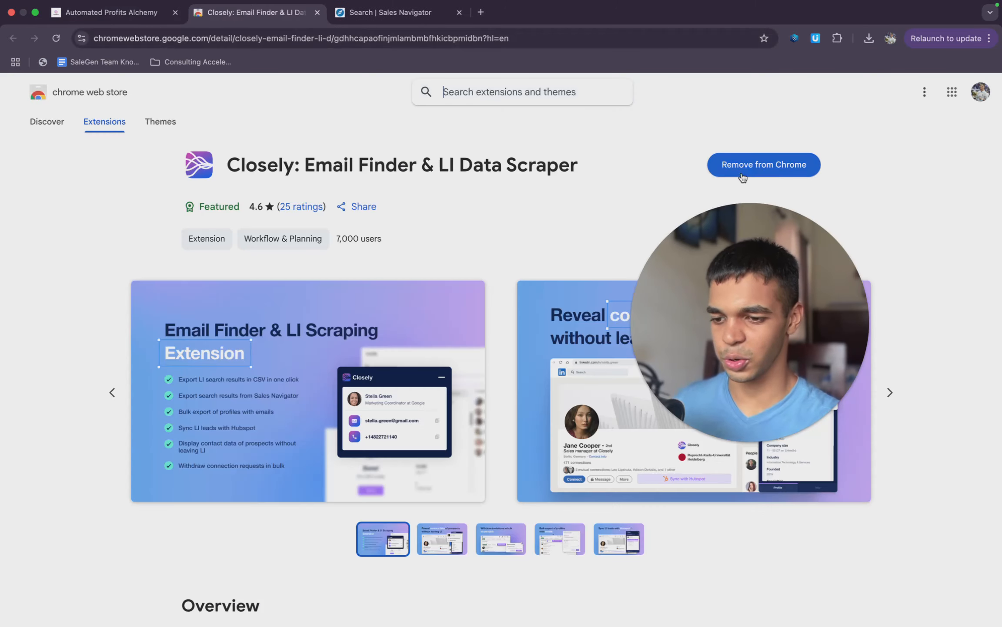
- Remove the Closely: Email Finder & LI Data Scraper extension from the browser
left_click(750, 170)
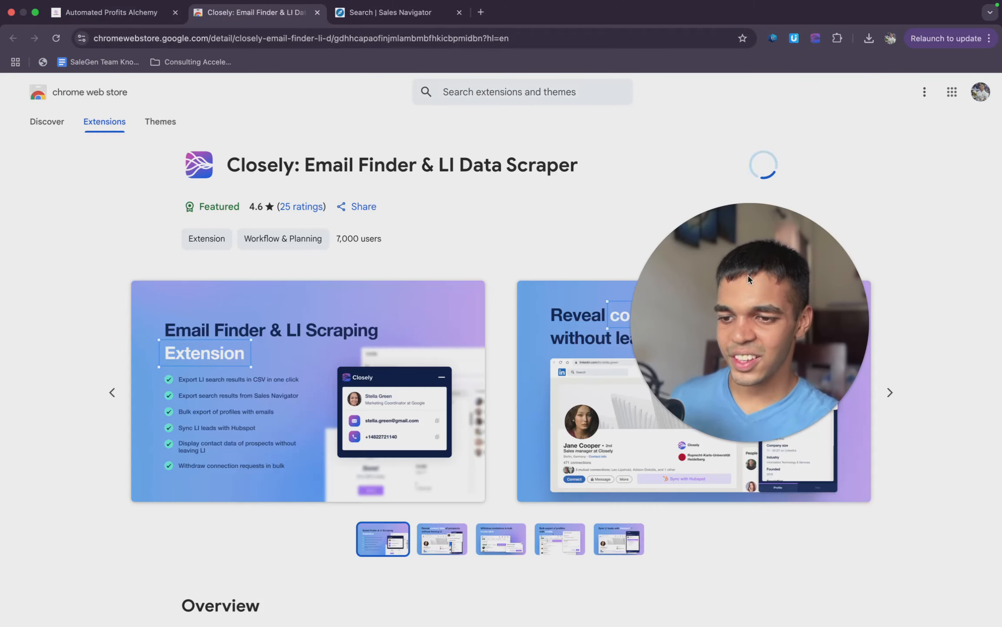
left_click(787, 168)
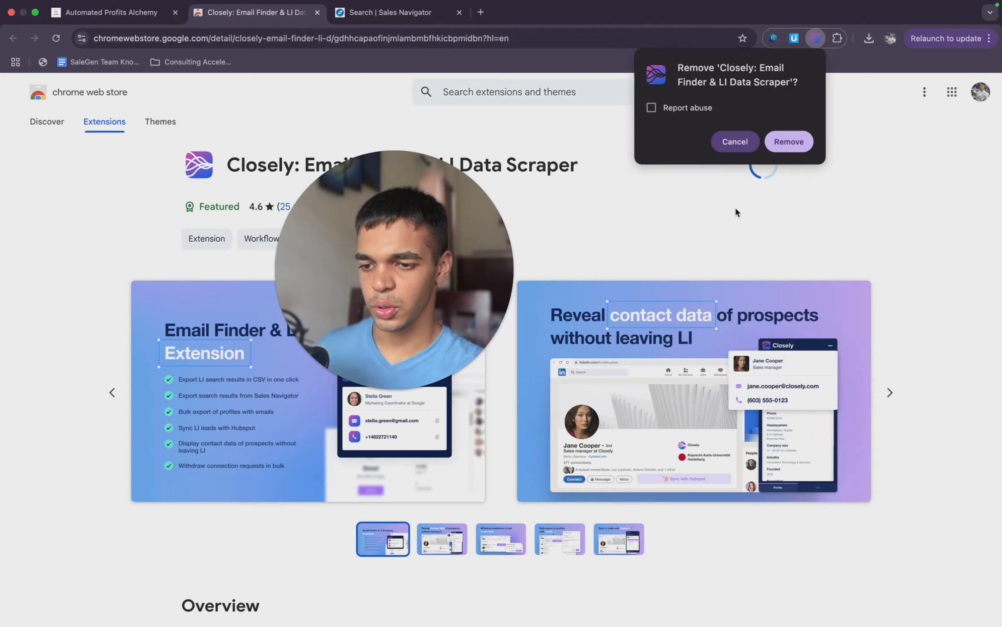
left_click(791, 142)
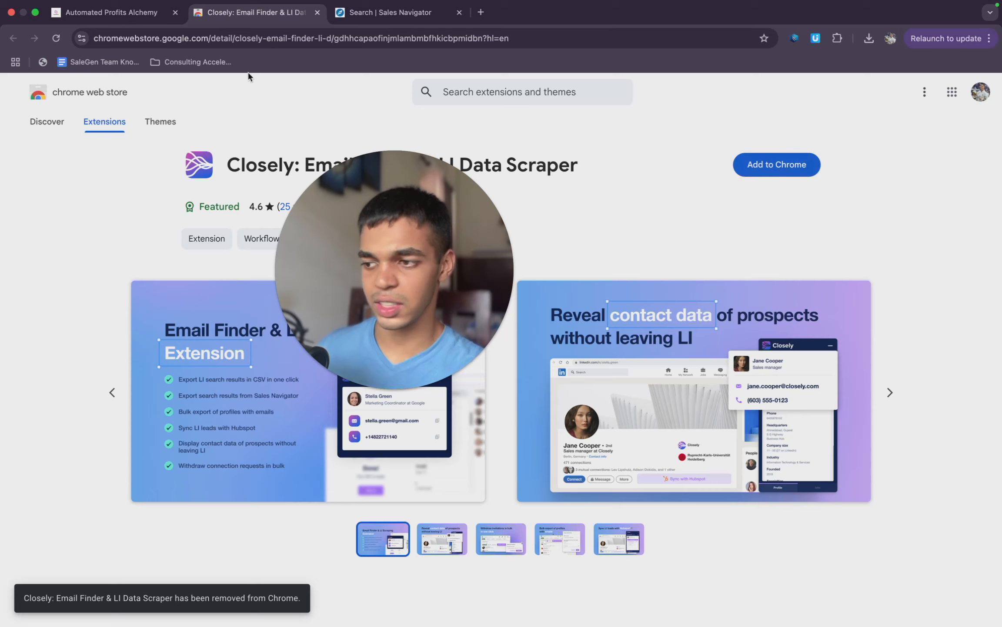
- Add the Closely: Email Finder & LI Data Scraper extension to the browser from its web store page
left_click(108, 13)
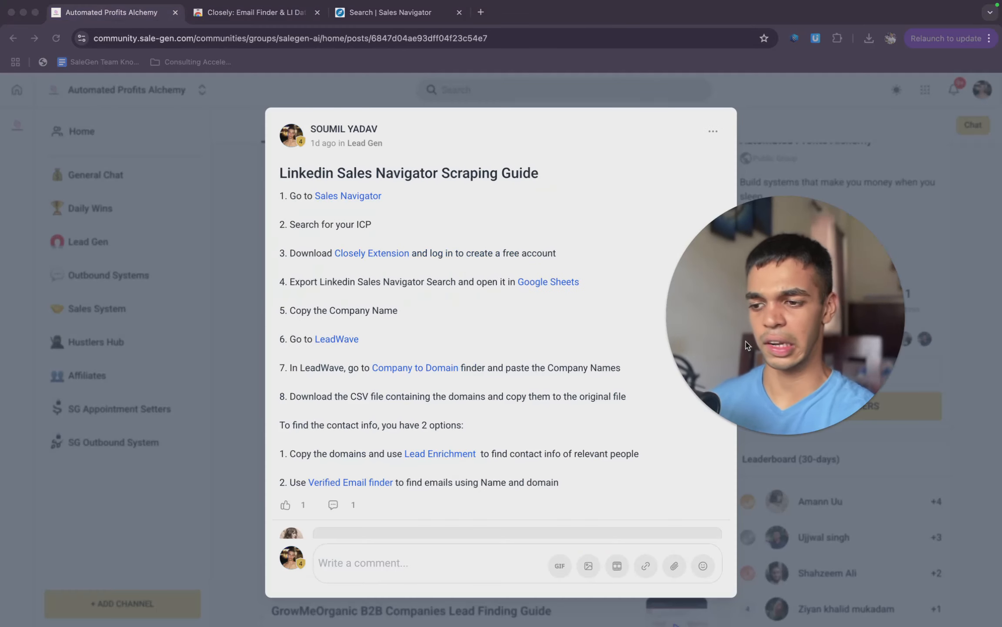
left_click(429, 219)
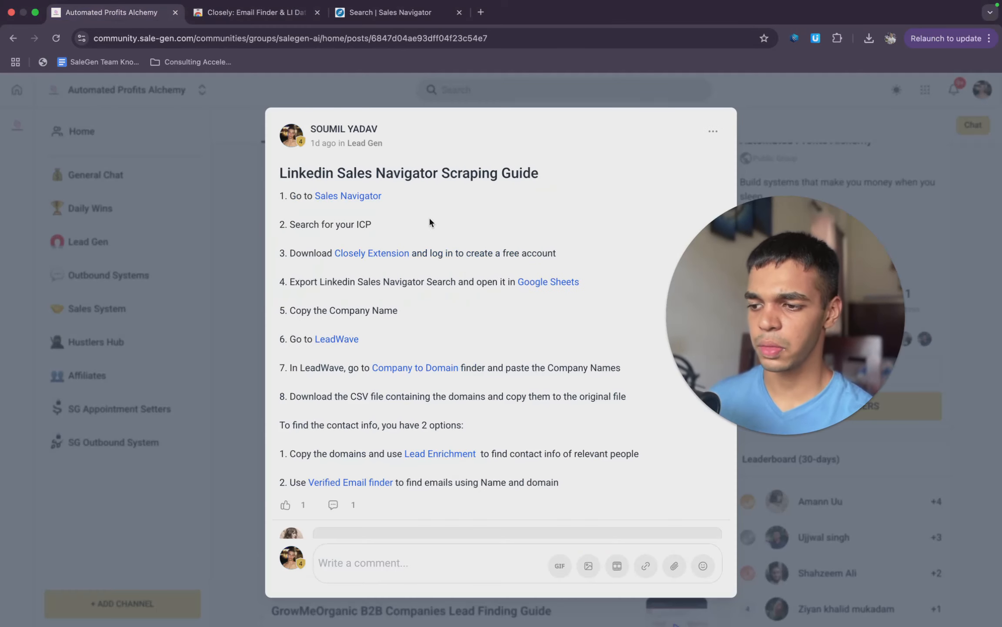
left_click(294, 17)
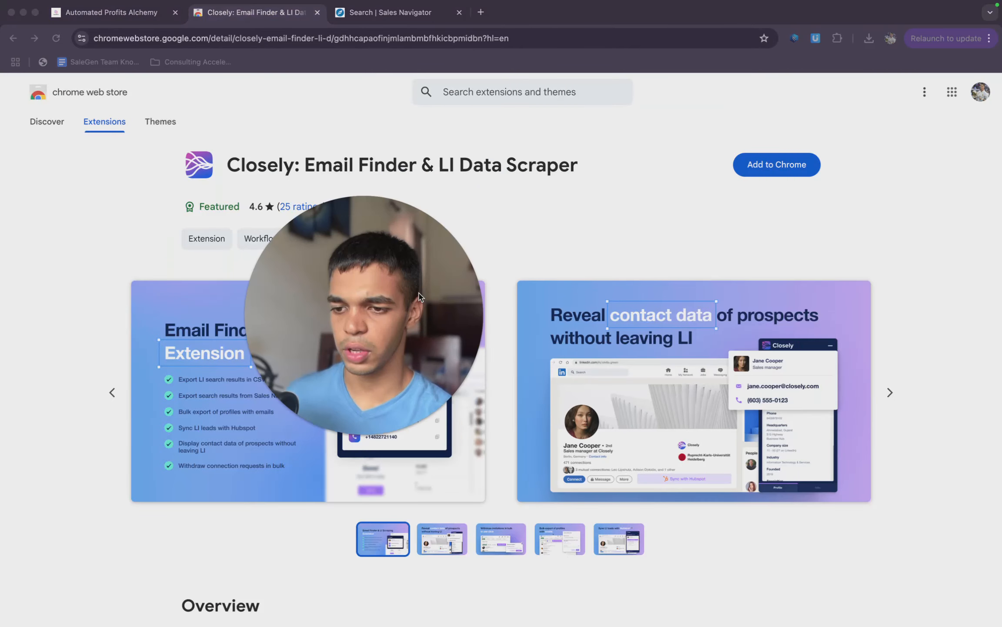
left_click(778, 168)
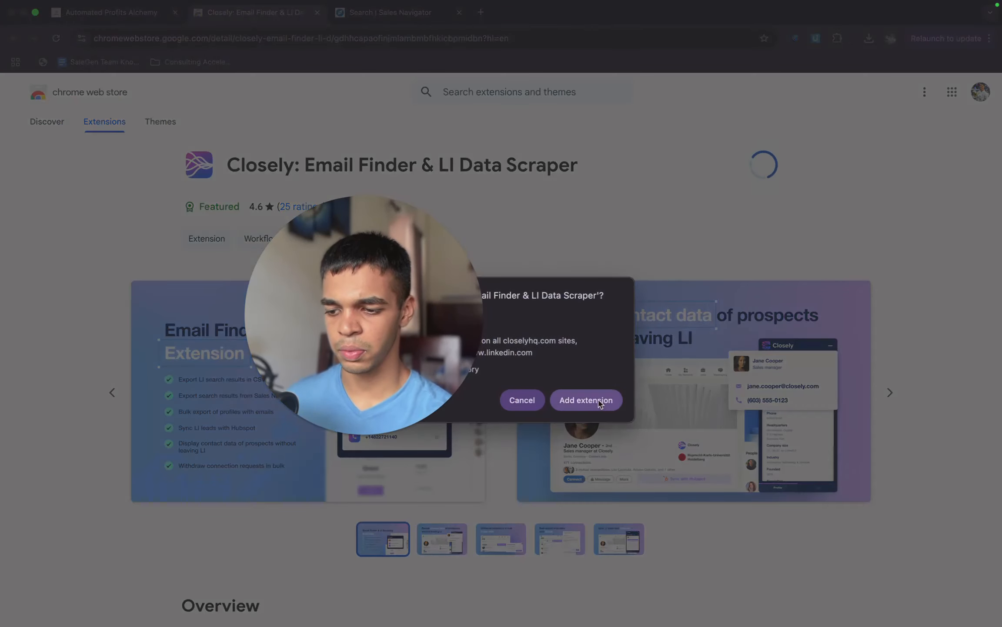
left_click(599, 403)
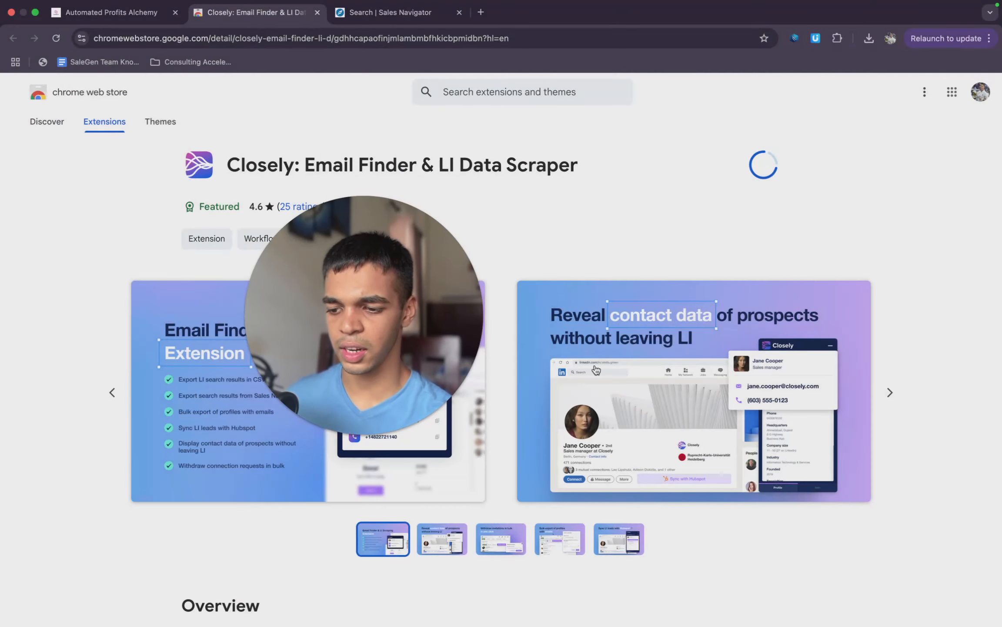
- Switch back to the Sales Navigator lead search and reload the page
left_click(405, 11)
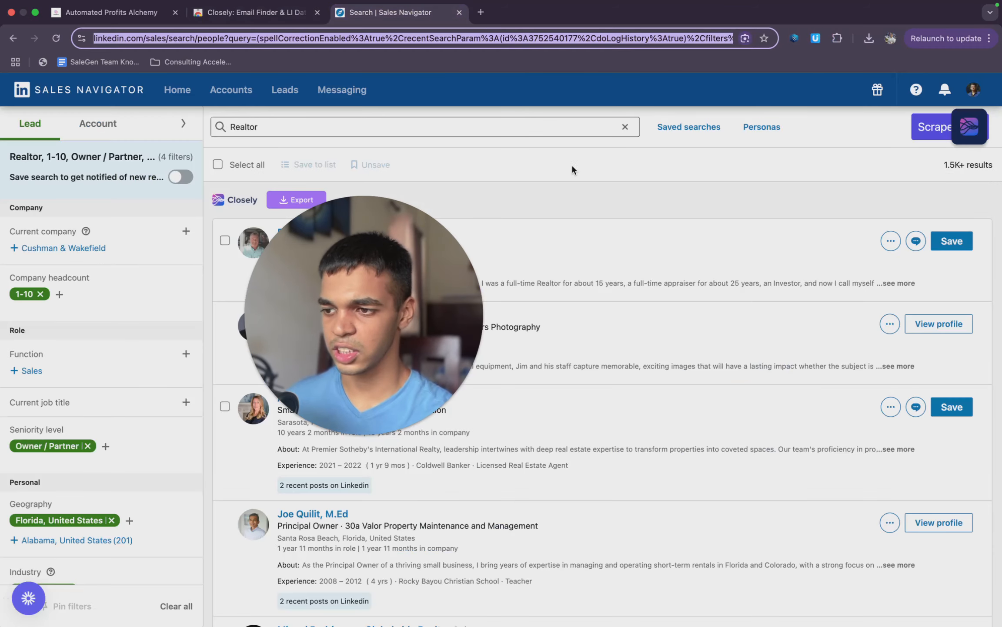
left_click(836, 37)
left_click(499, 38)
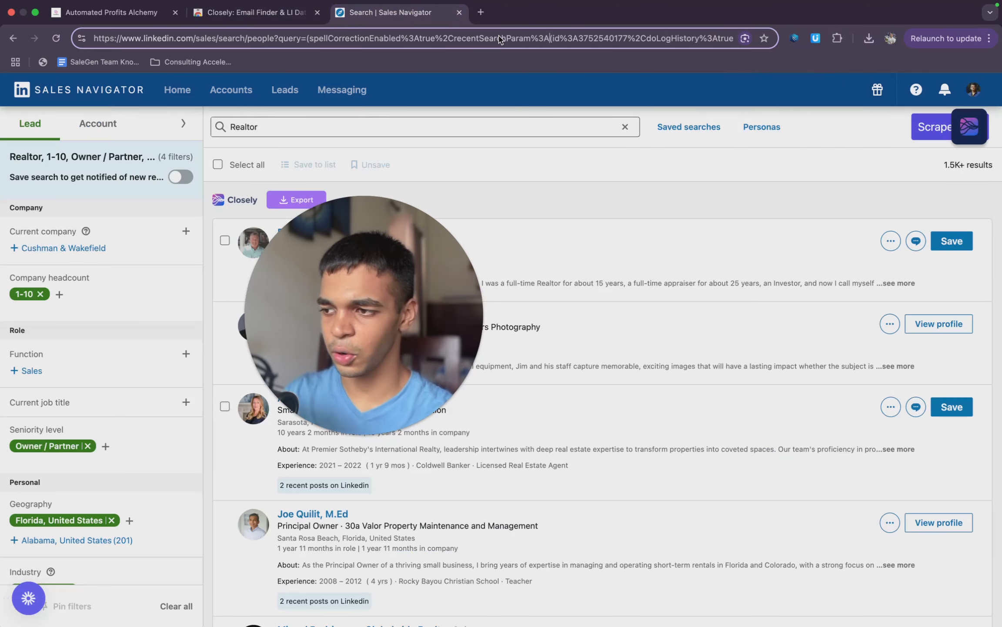
key("Return")
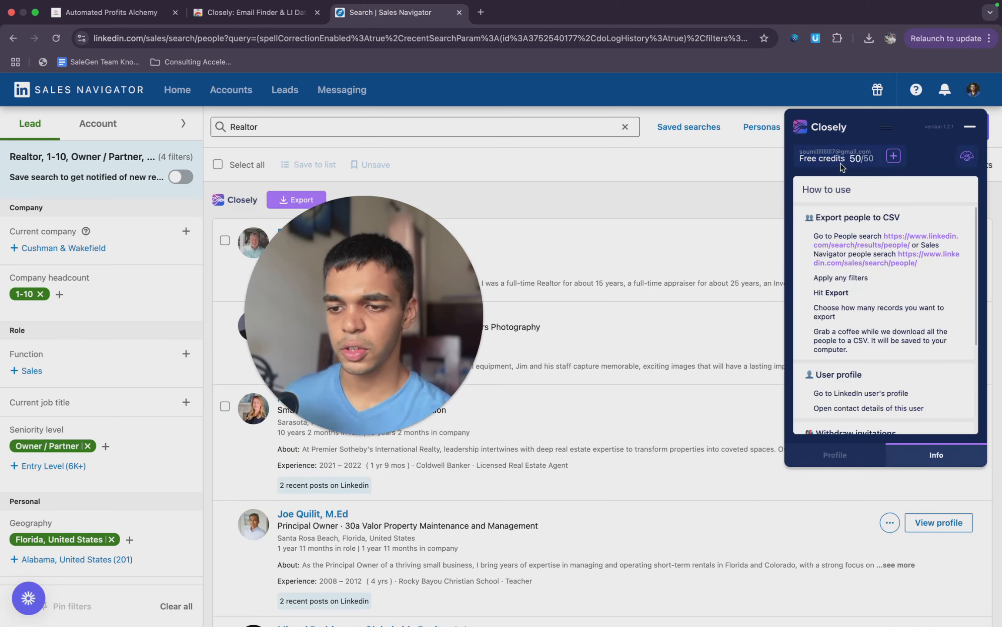
- Collapse the Closely panel and export 1807 people from the search to CSV, starting from page 1
left_click(965, 129)
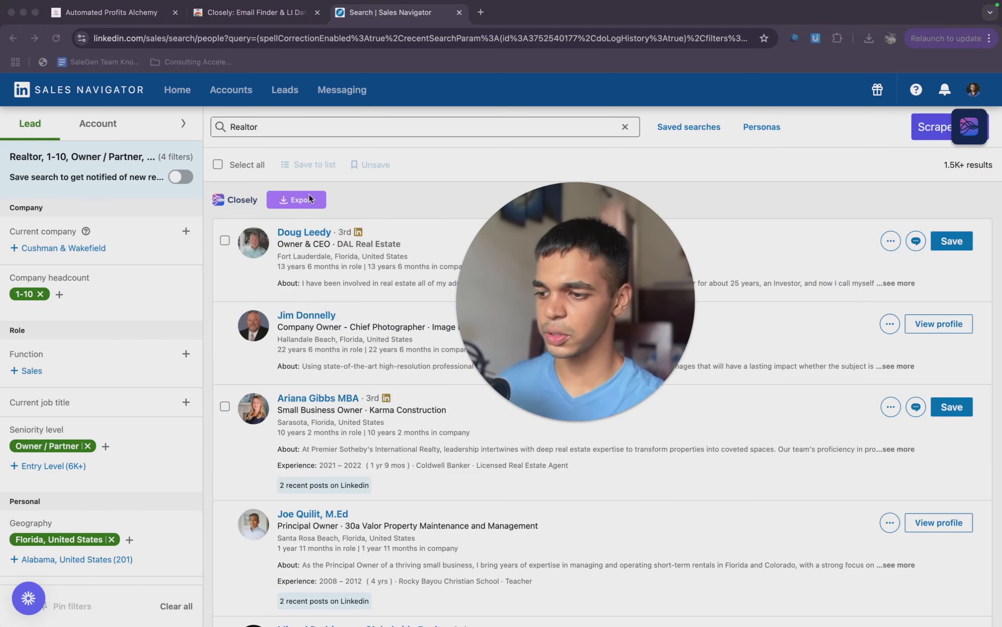
left_click(309, 199)
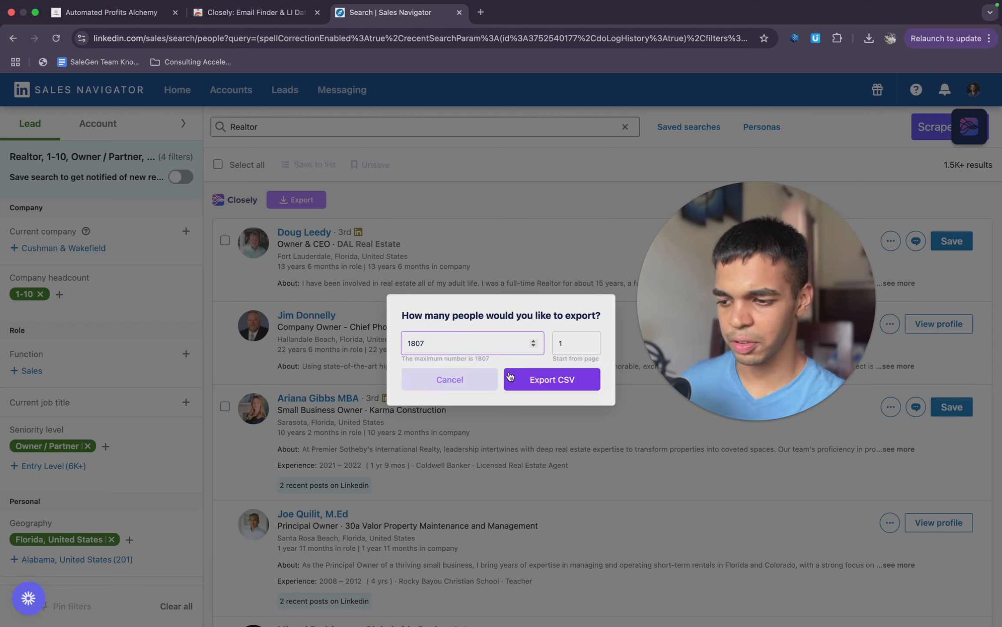
left_click(510, 376)
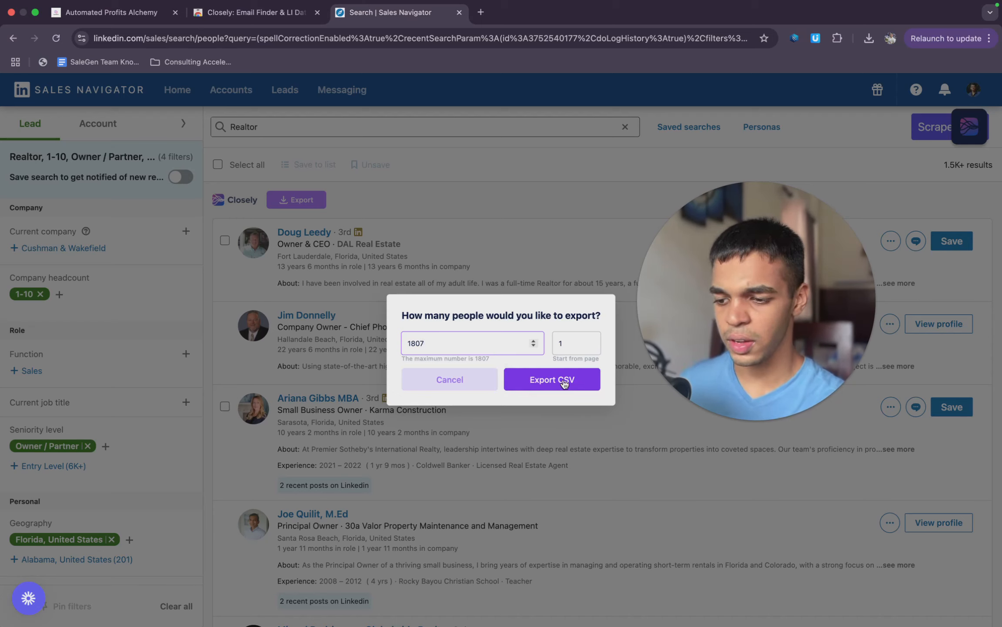
left_click(531, 383)
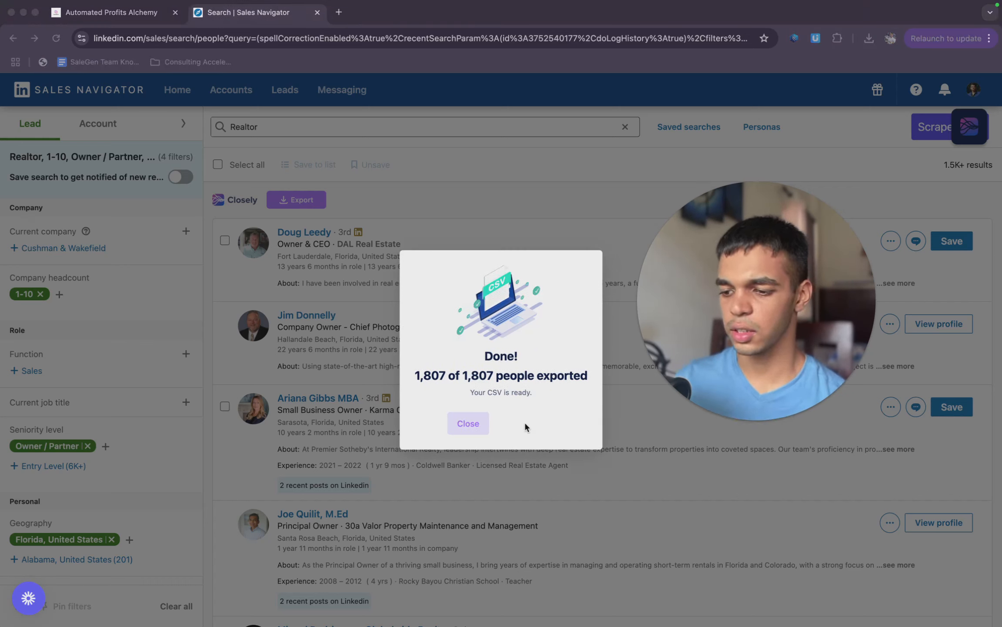
- Save the exported Sales Navigator leads as a CSV file
left_click(413, 375)
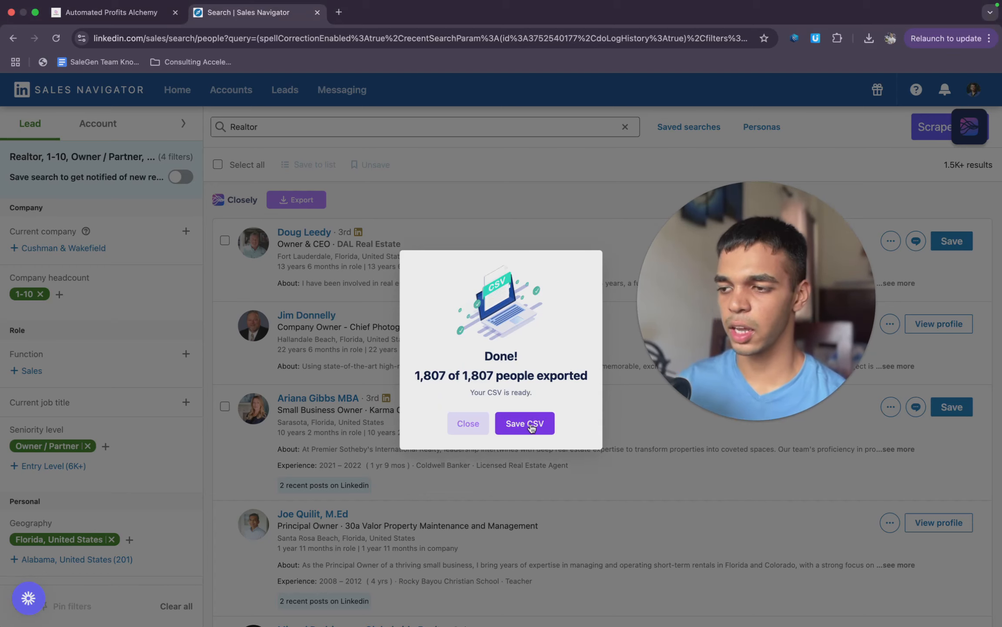
left_click(528, 423)
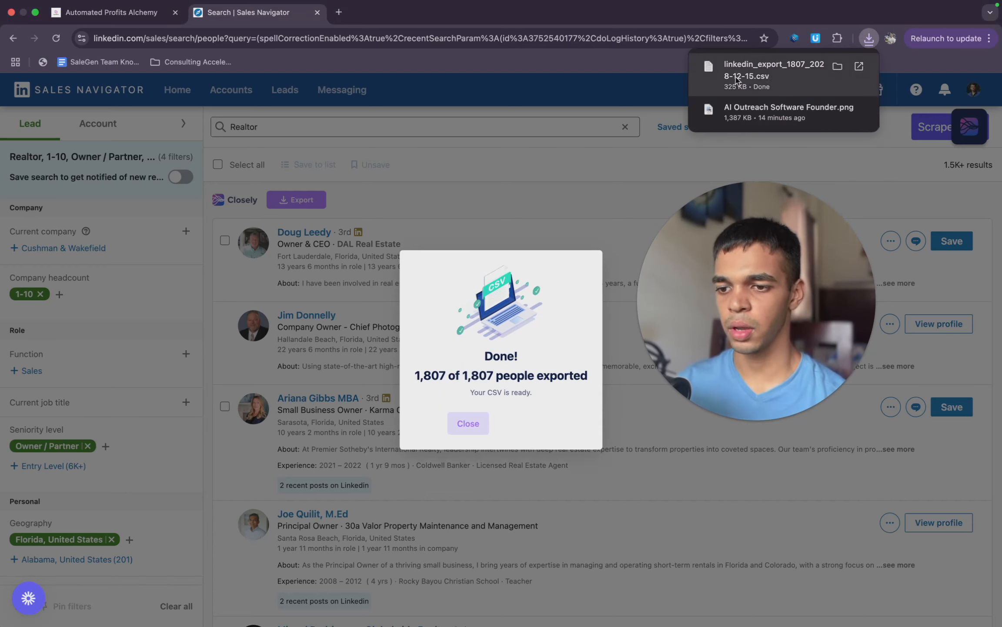
- Switch to the scraping guide, open its Google Sheets link and create a blank spreadsheet
left_click(111, 27)
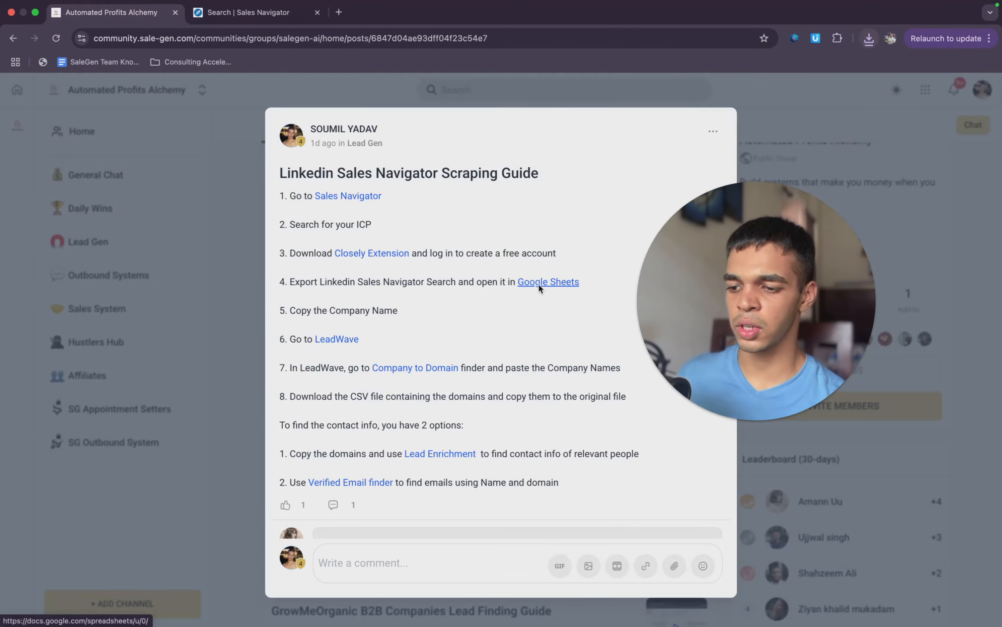
left_click(545, 286)
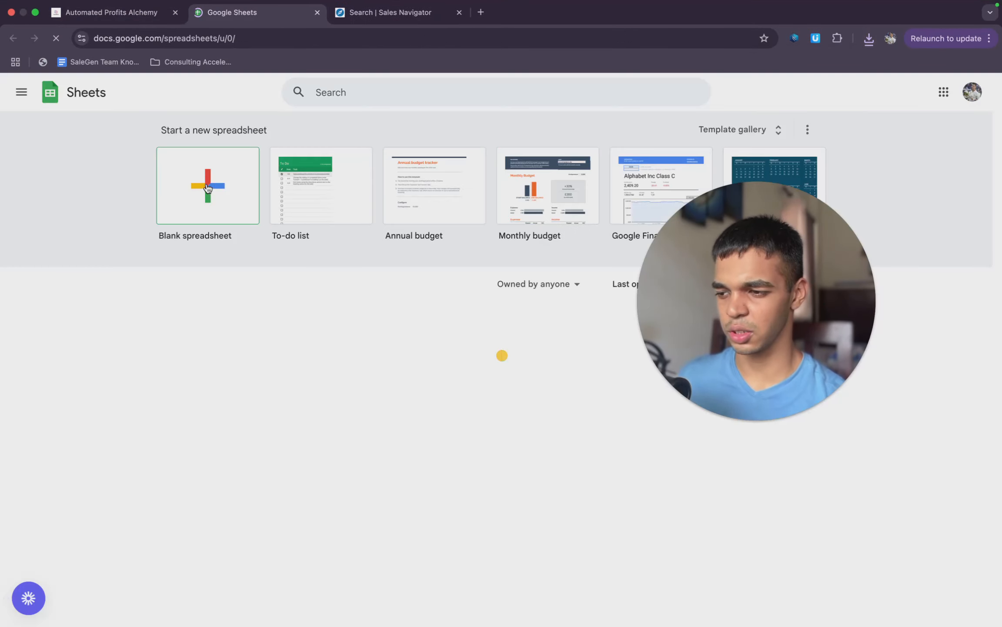
left_click(206, 186)
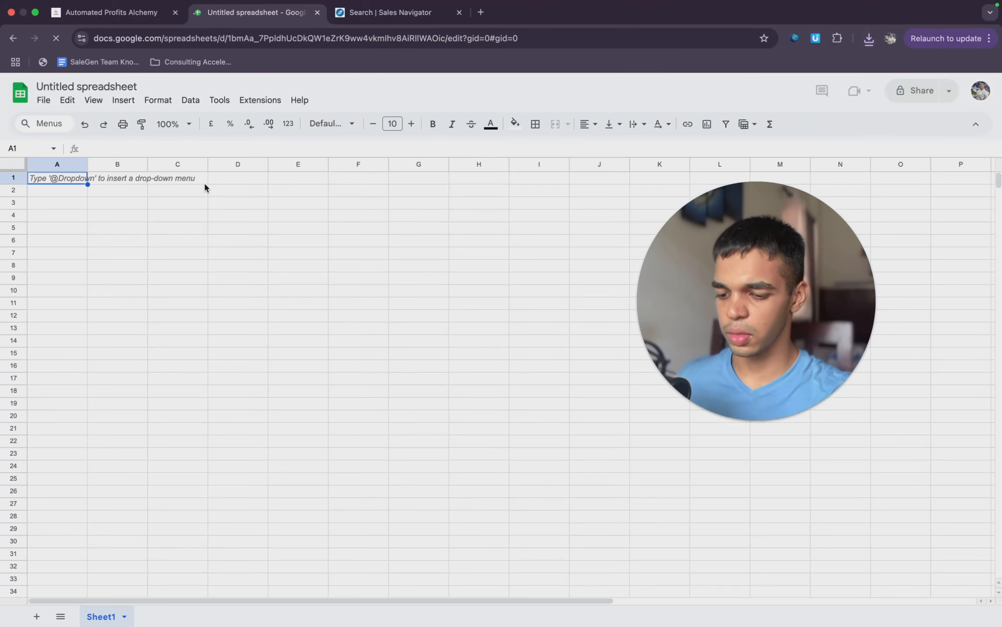
- Upload the downloaded linkedin_export_1807 CSV file and open it as a spreadsheet
left_click(43, 100)
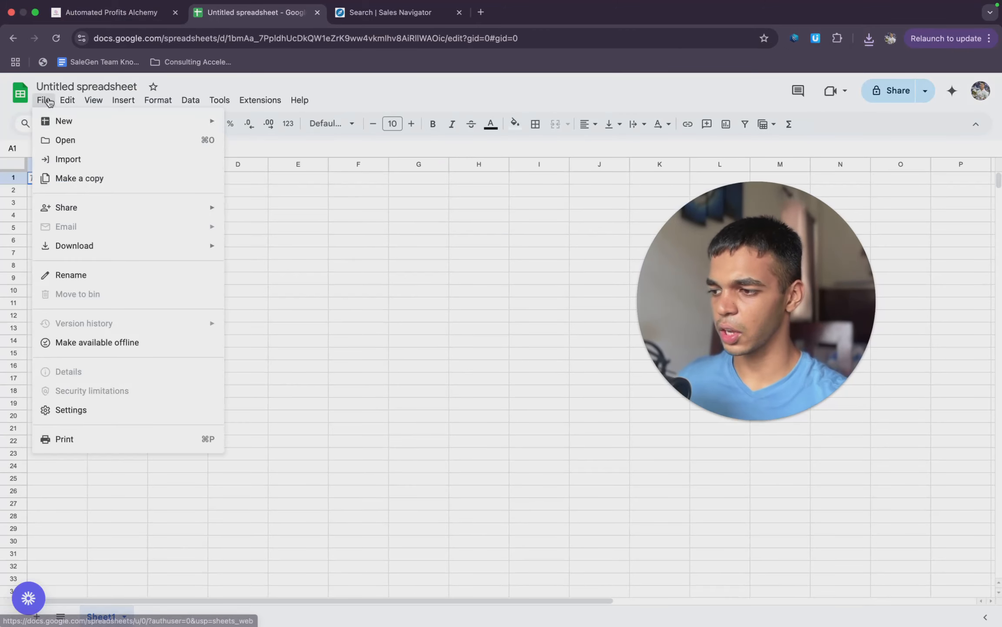
left_click(82, 144)
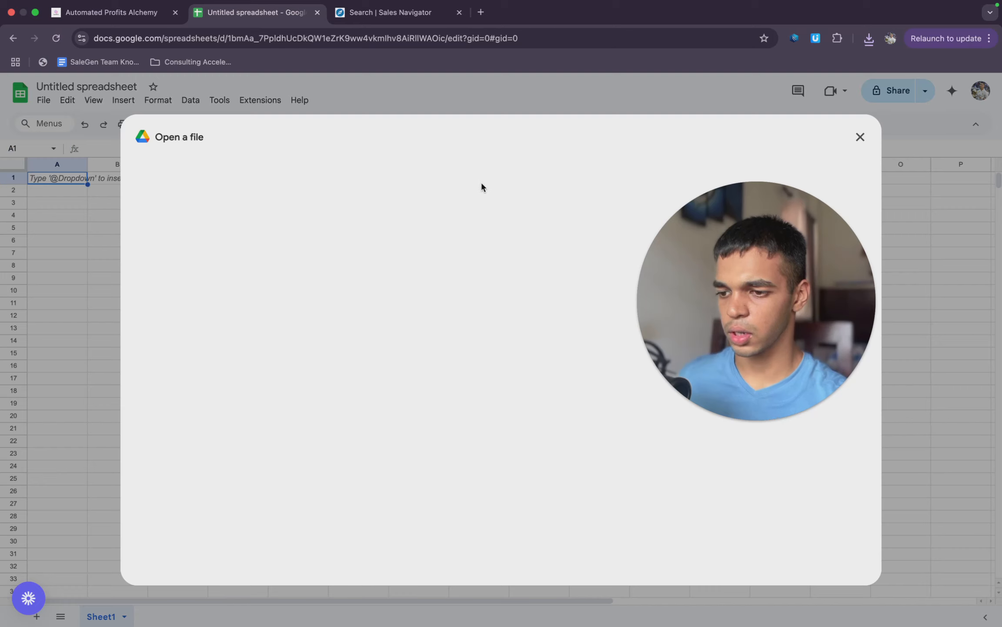
left_click(452, 173)
left_click(868, 39)
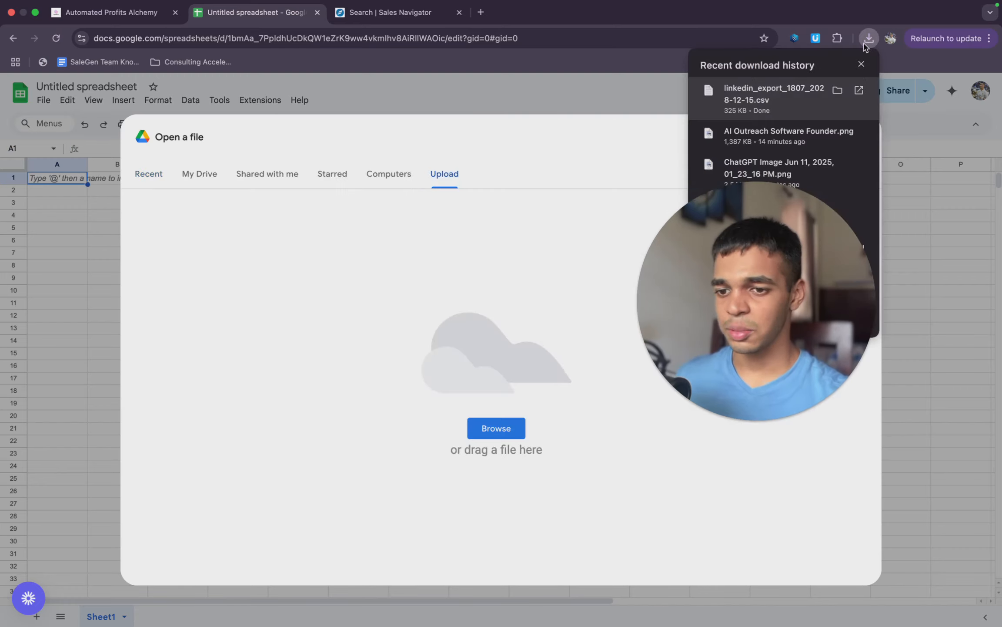
left_click_drag(749, 102, 603, 260)
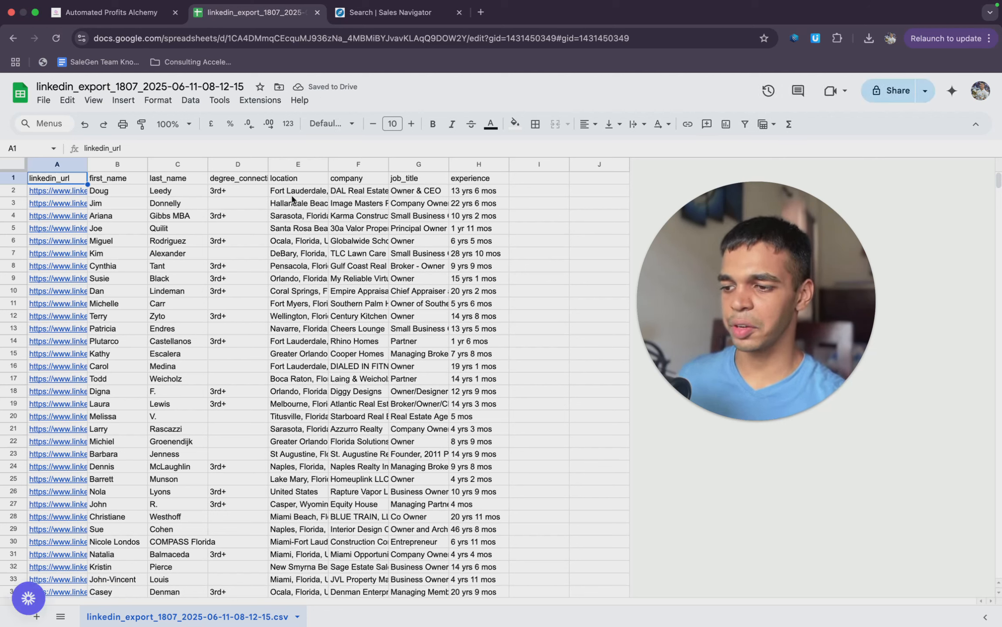
- Delete the connection degree, location, job_title, experience and linkedin_url columns, keeping only first_name, last_name and company
left_click(302, 182)
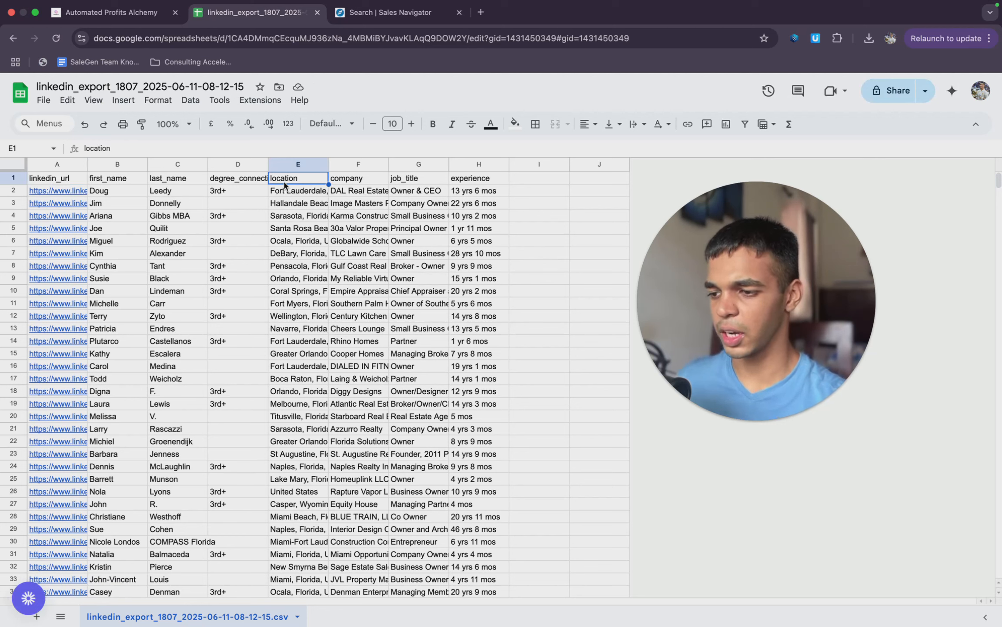
right_click(241, 180)
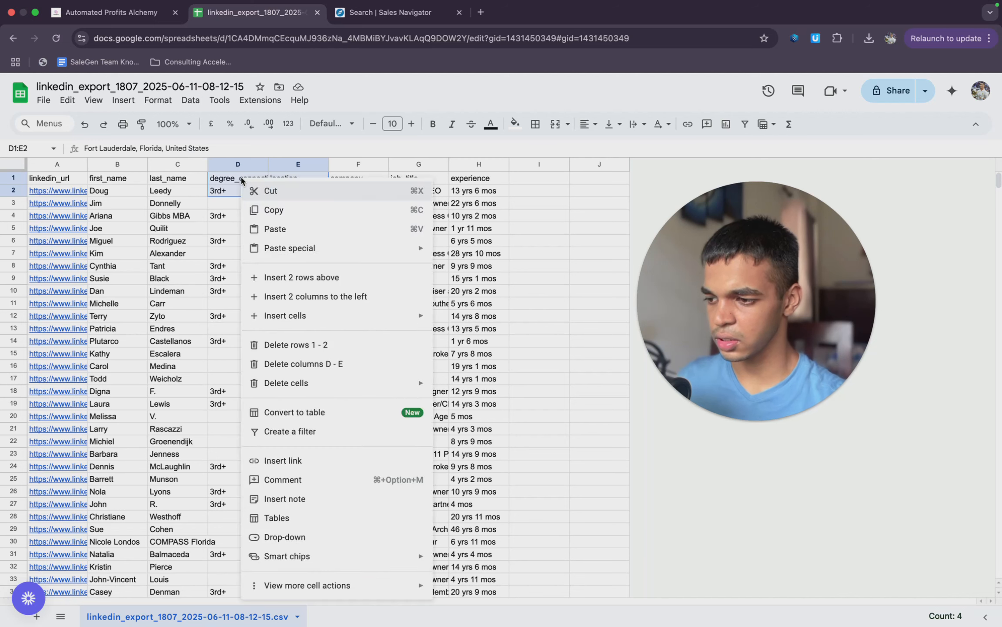
left_click(303, 364)
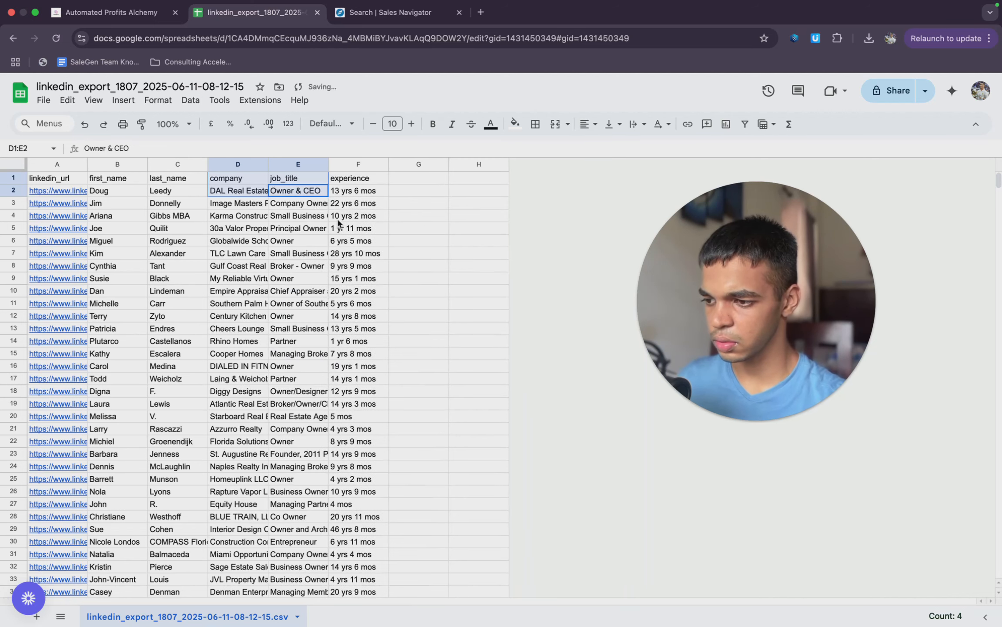
left_click(323, 194)
right_click(356, 187)
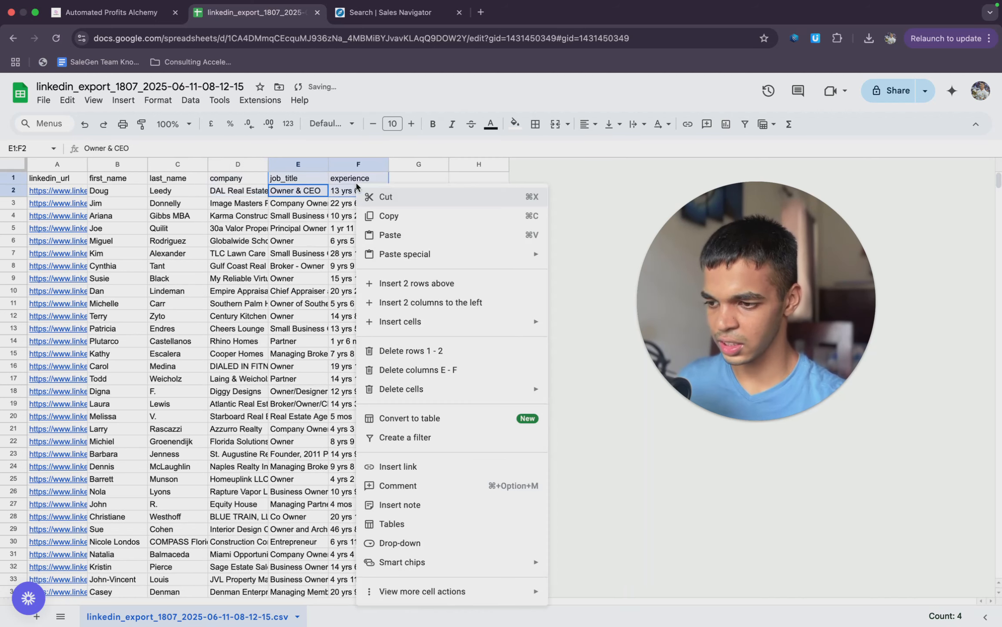
left_click(404, 369)
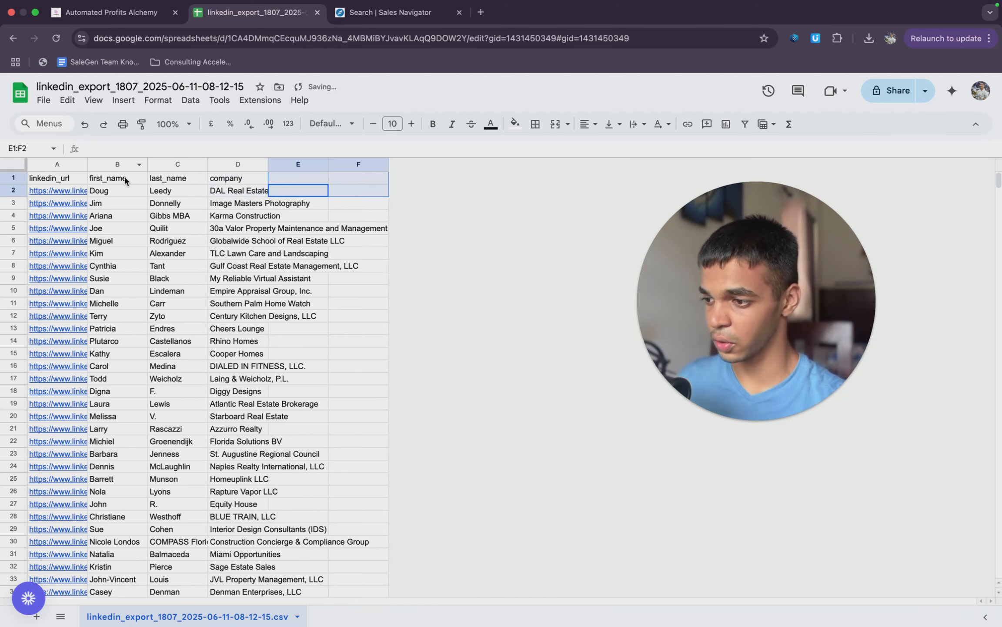
left_click(73, 182)
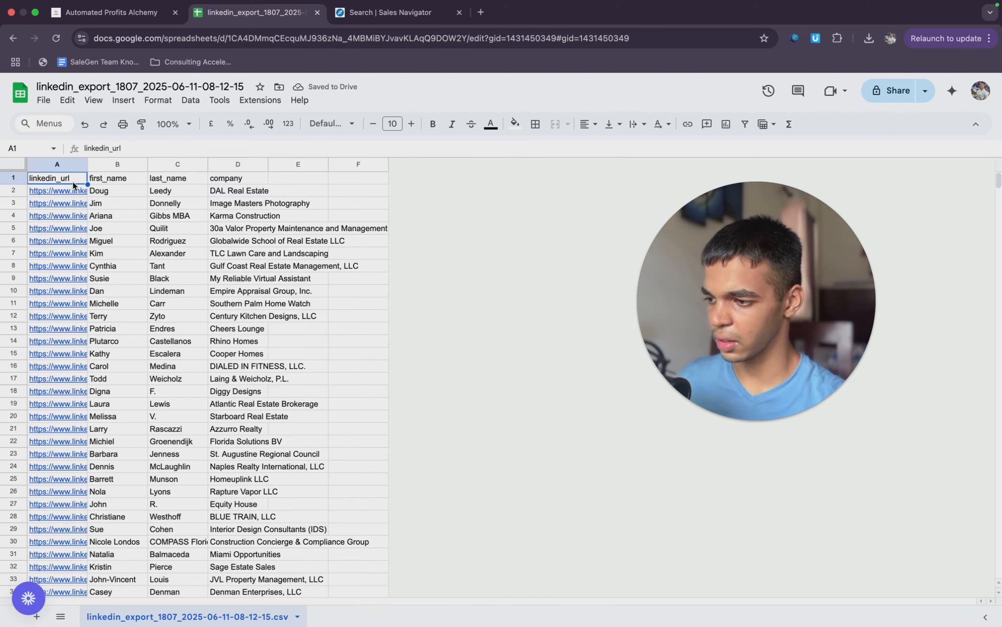
right_click(72, 181)
left_click(156, 344)
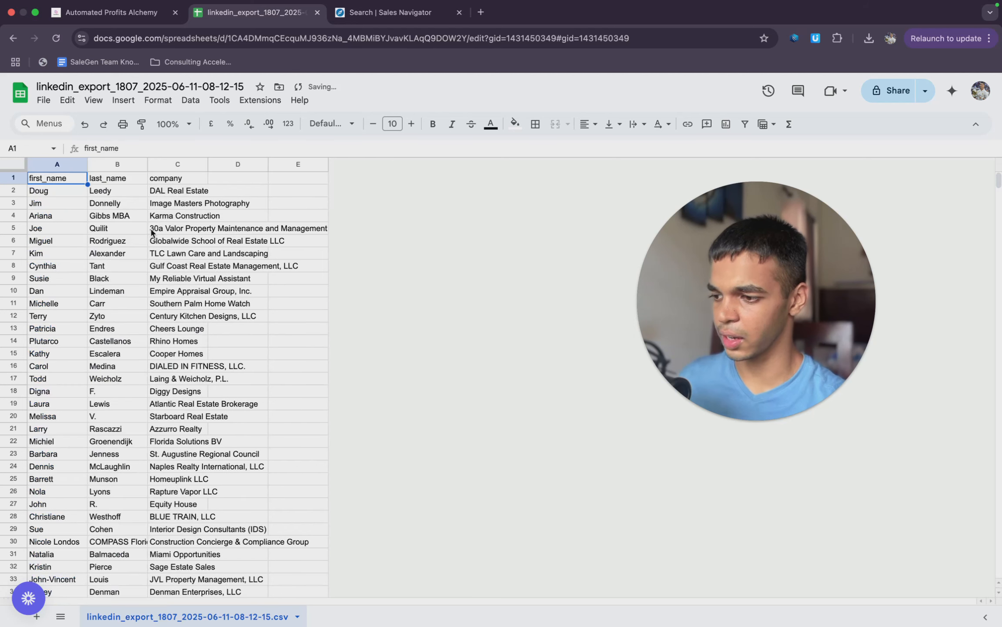
- Select all the company names below the header, C2:C1810, and look through them
left_click(190, 165)
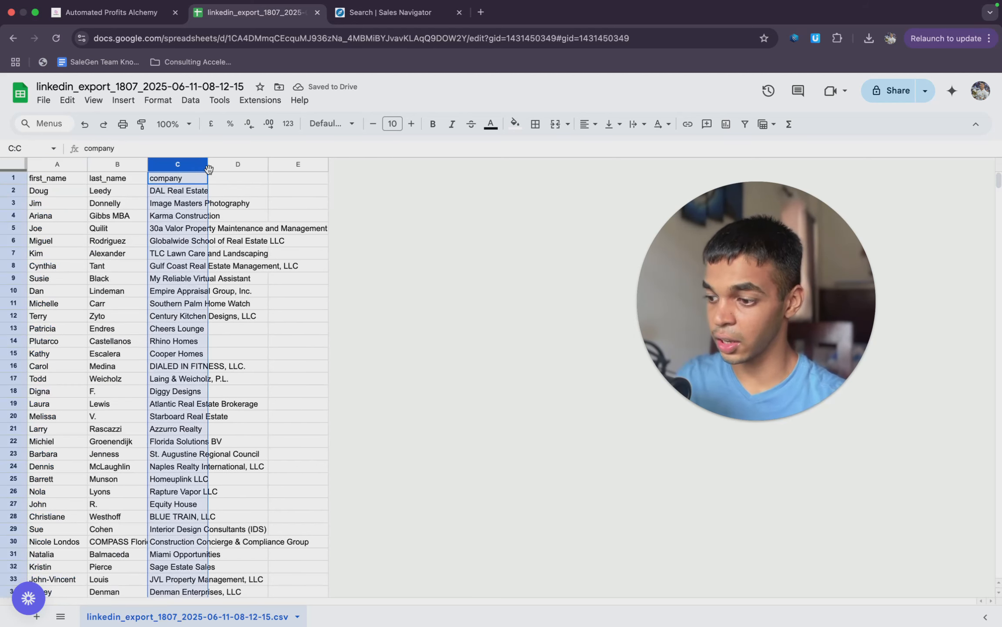
left_click(181, 181, "super")
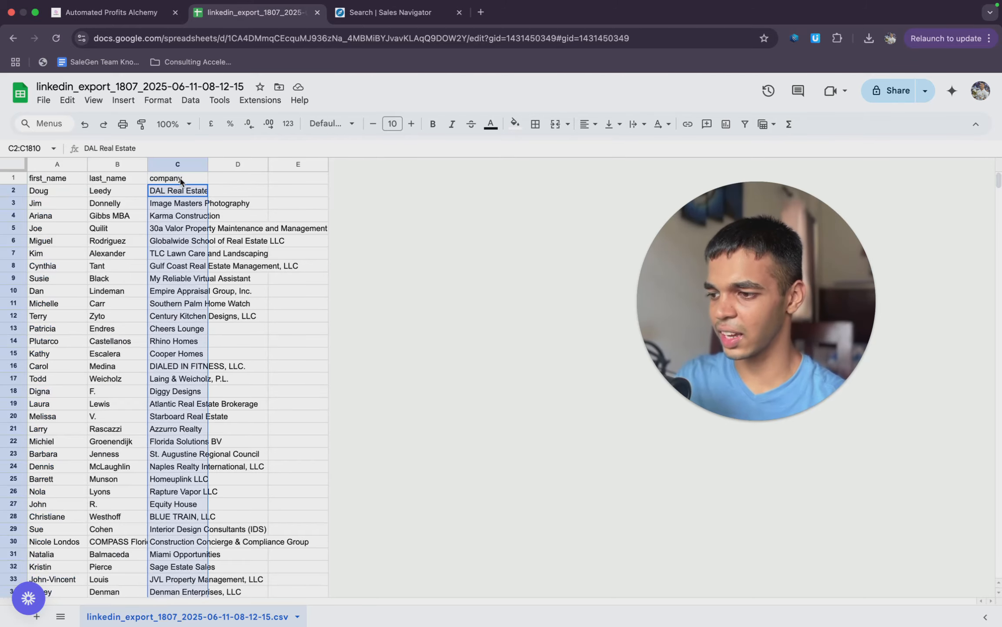
scroll(184, 275, "down", 20)
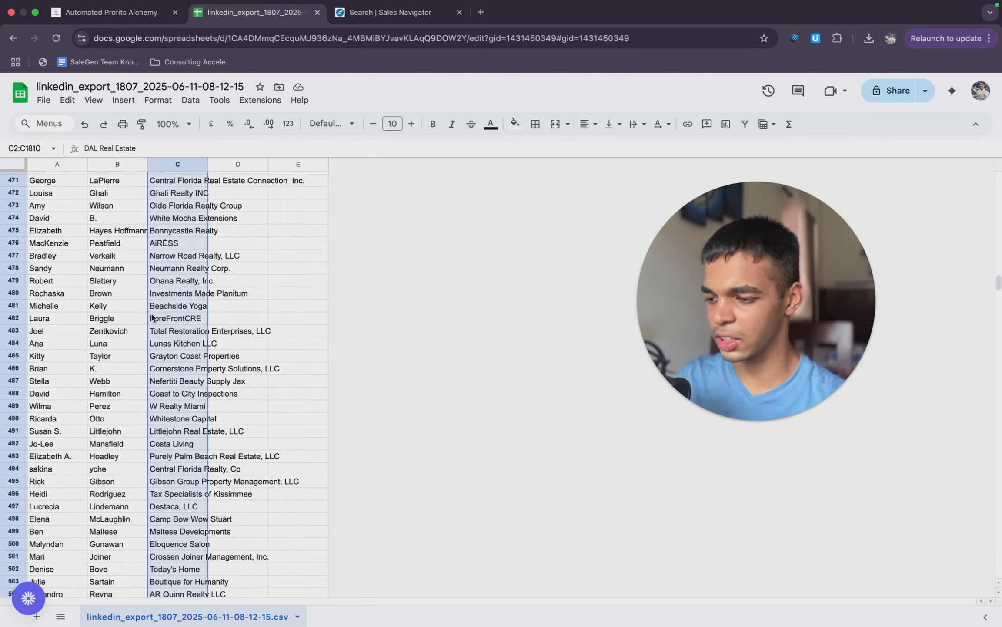
scroll(152, 316, "up", 20)
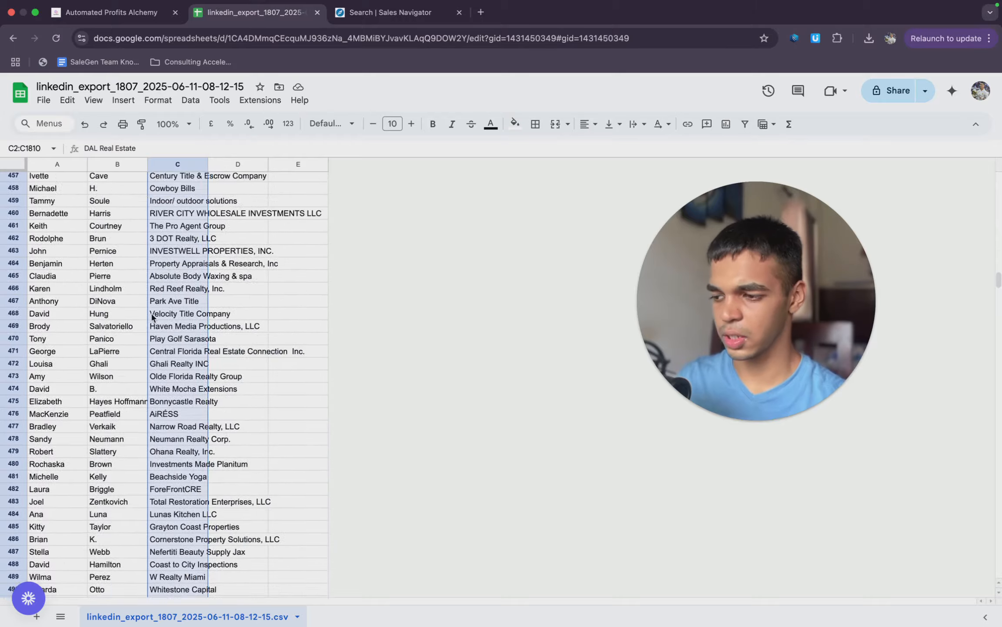
scroll(152, 316, "up", 20)
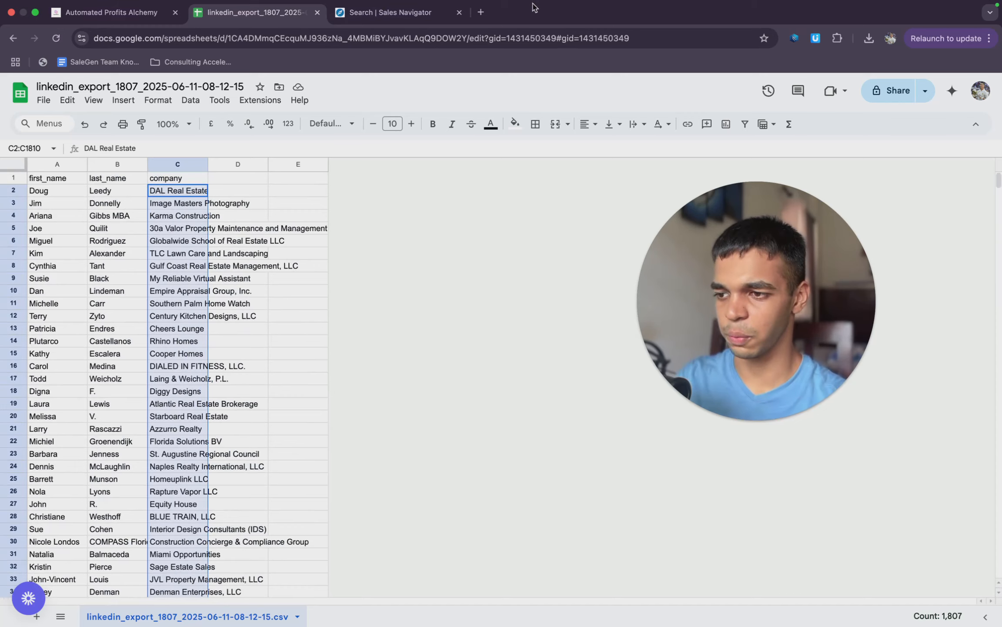
- Open the LeadWave site in a new tab and go to its dashboard
left_click(487, 14)
type("ledwa")
key("BackSpace")
key("BackSpace")
key("BackSpace")
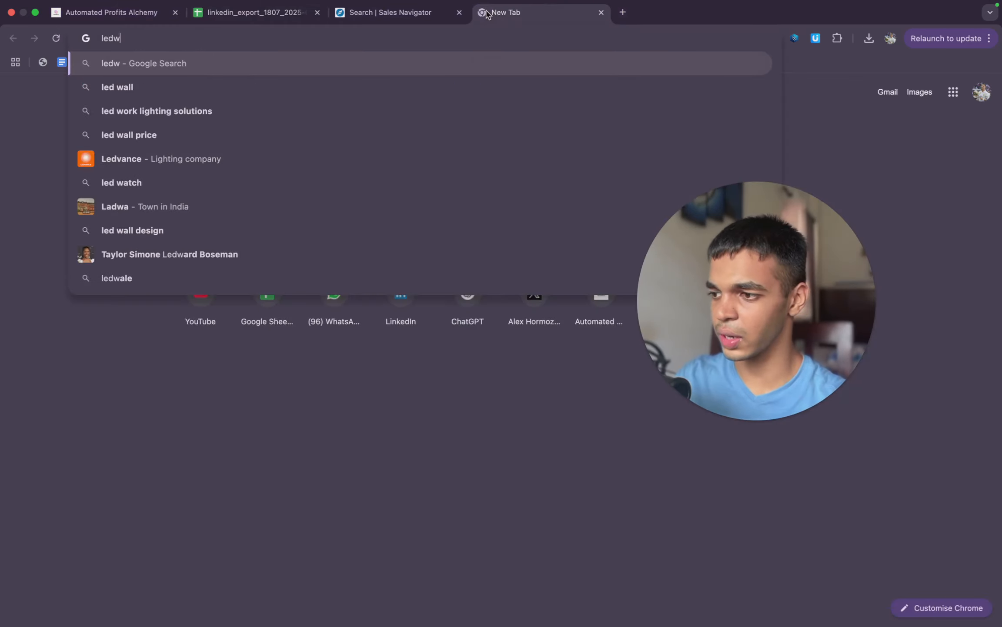
type("adwa")
key("Return")
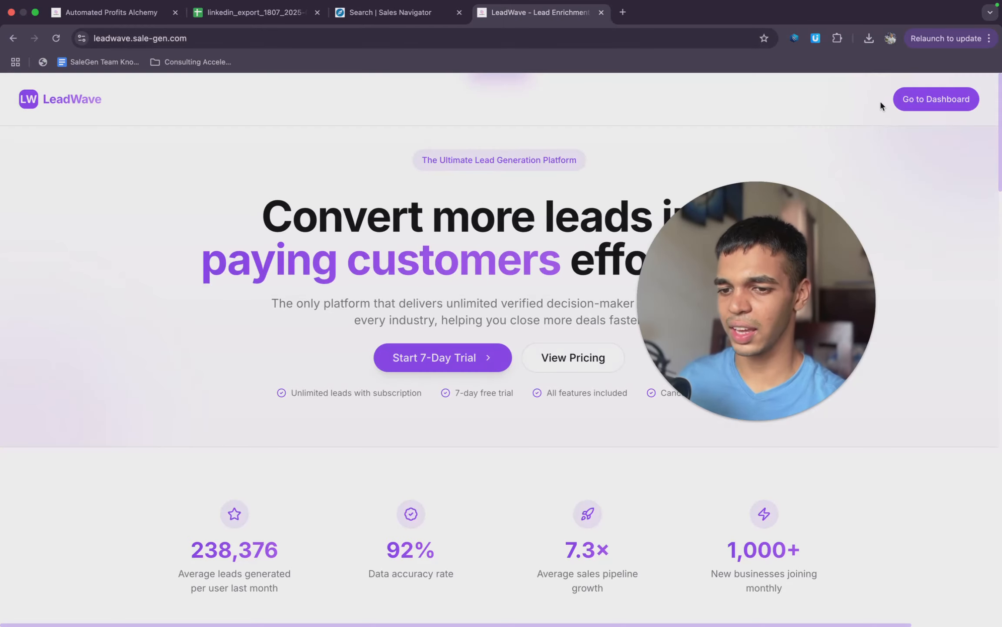
left_click(905, 99)
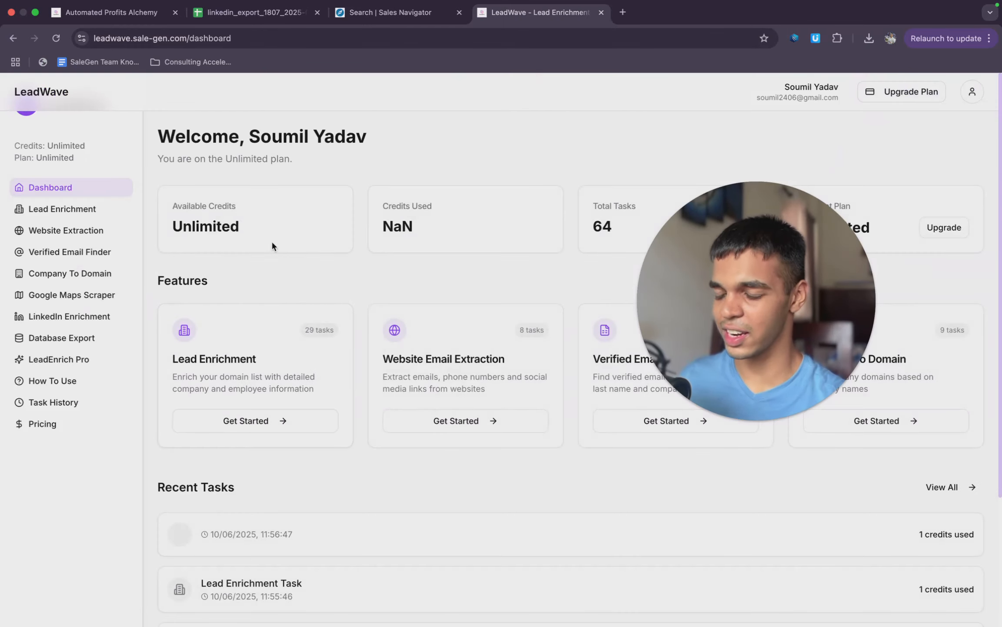
- Convert the sample company name Google to its website domain with the Company To Domain tool
left_click(99, 217)
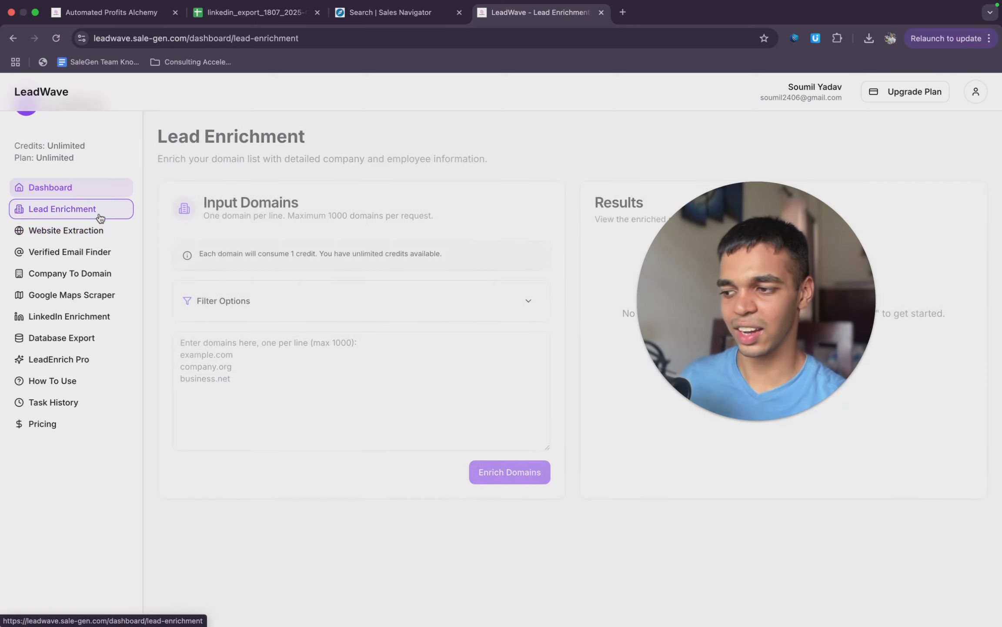
left_click(78, 272)
left_click(254, 375)
type("G")
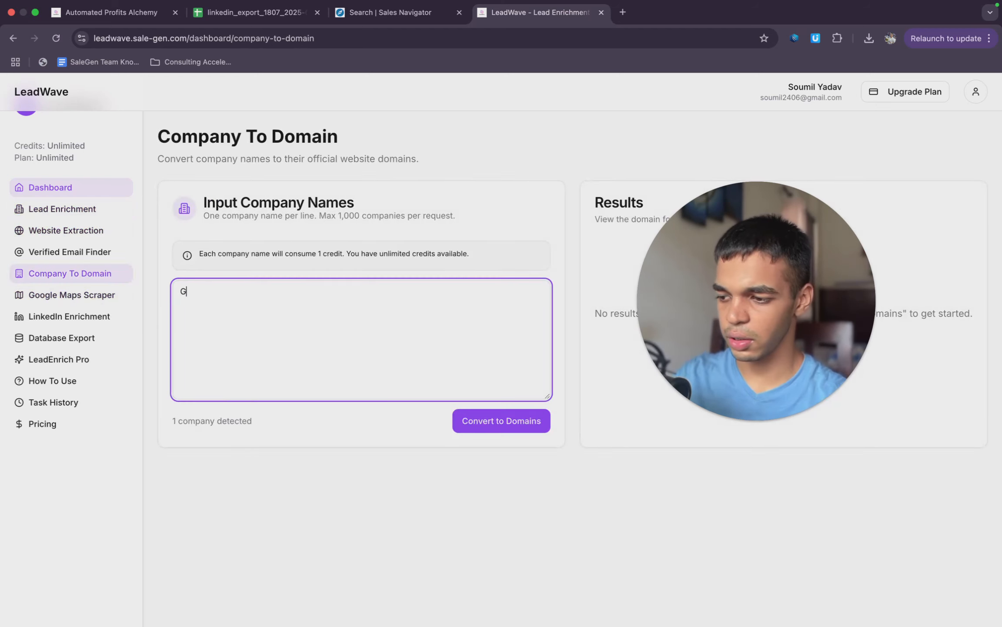
type("oogle")
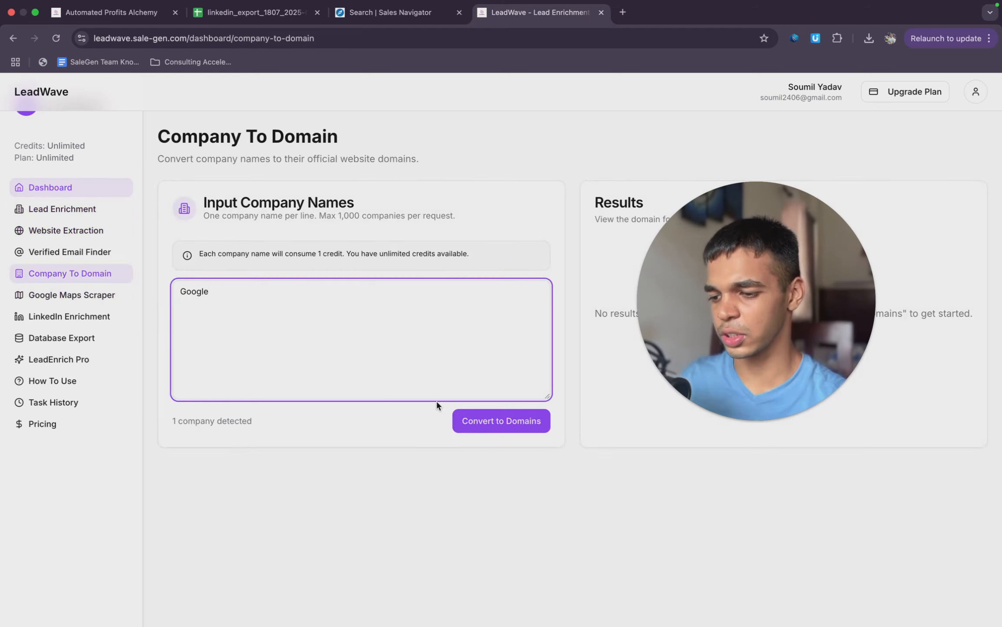
left_click(472, 420)
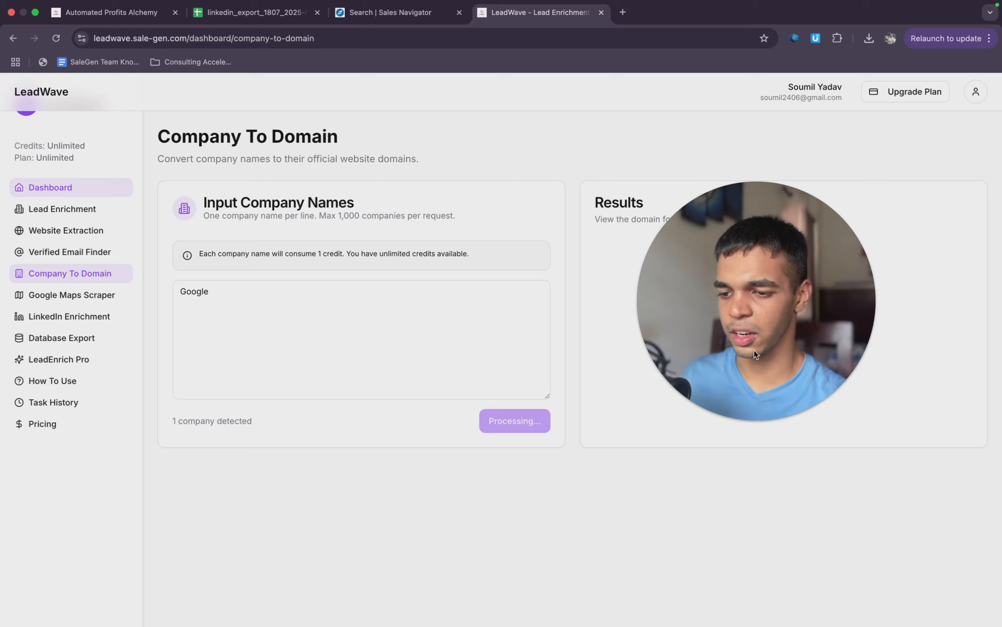
left_click_drag(761, 322, 389, 353)
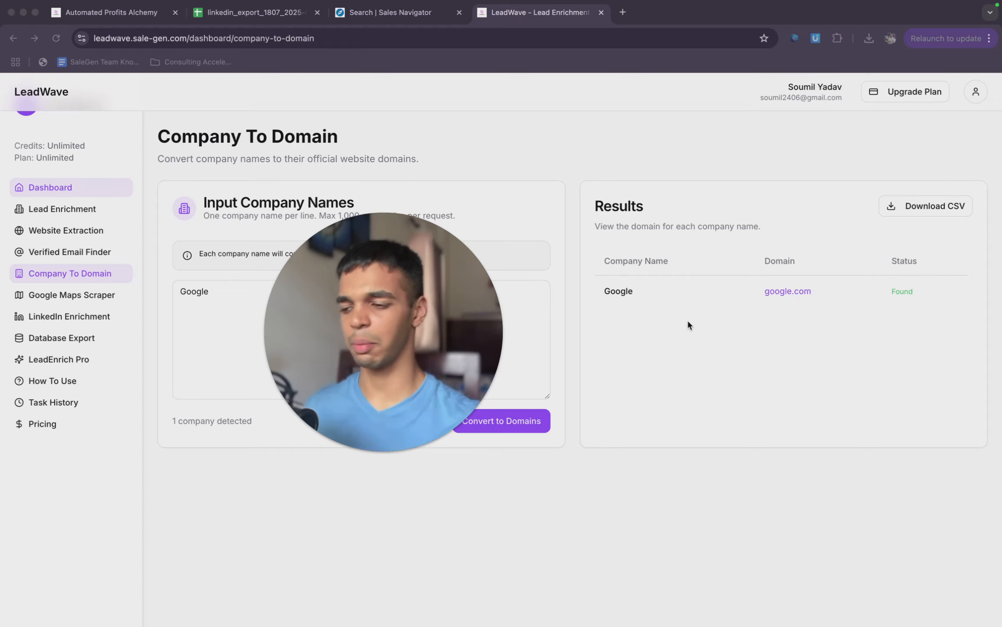
- Switch back to the exported leads spreadsheet and undo the accidental move of the company names into column B
left_click(248, 13)
left_click_drag(148, 206, 126, 213)
scroll(170, 332, "down", 20)
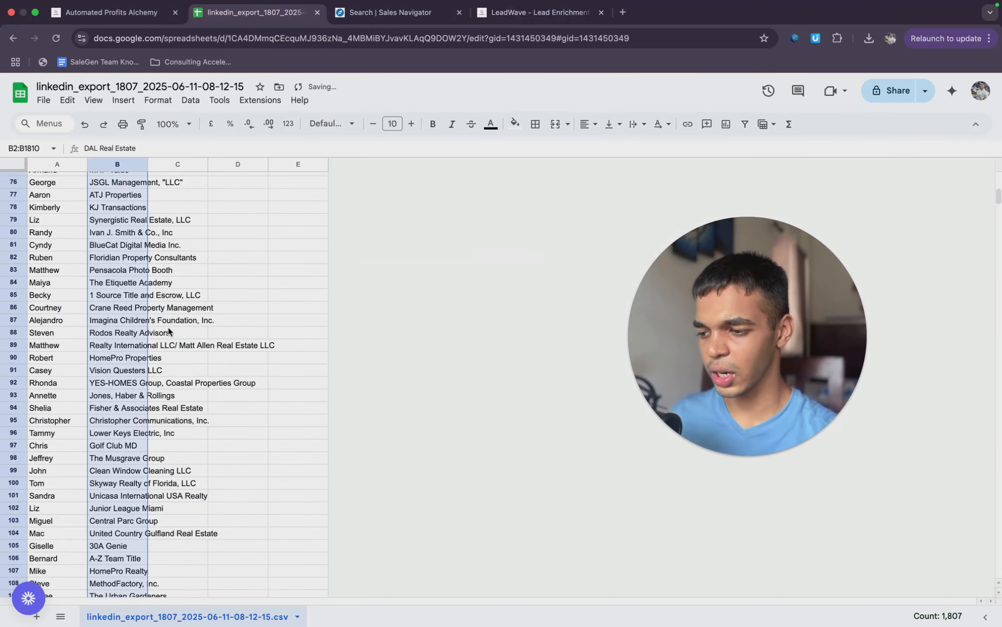
scroll(170, 331, "up", 20)
scroll(168, 331, "up", 2)
key("super+z")
- Select and copy the first 500 company names, C2:C501, in the exported leads spreadsheet
scroll(196, 361, "down", 20)
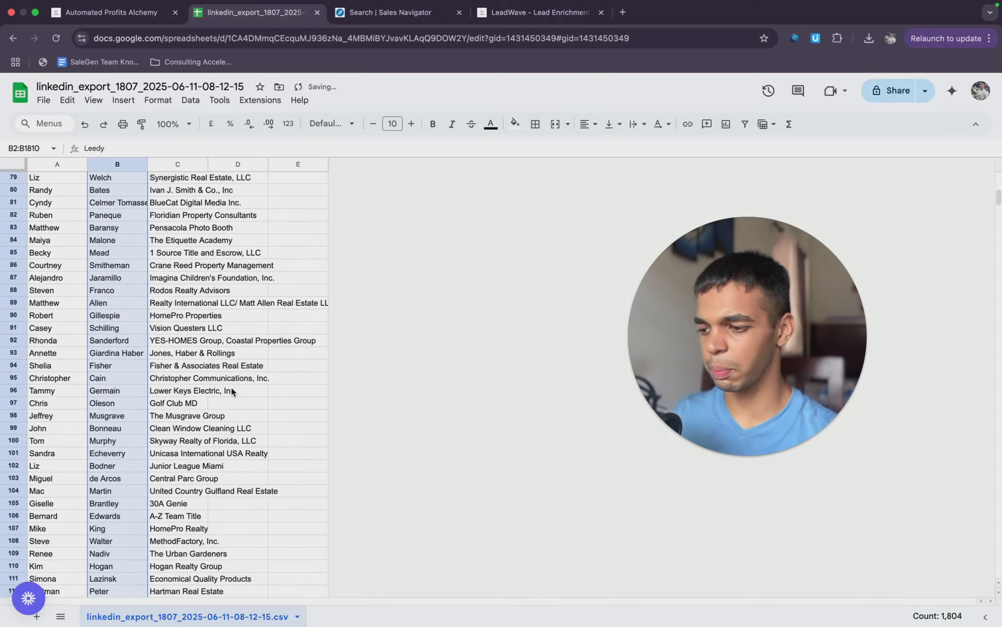
scroll(232, 391, "down", 20)
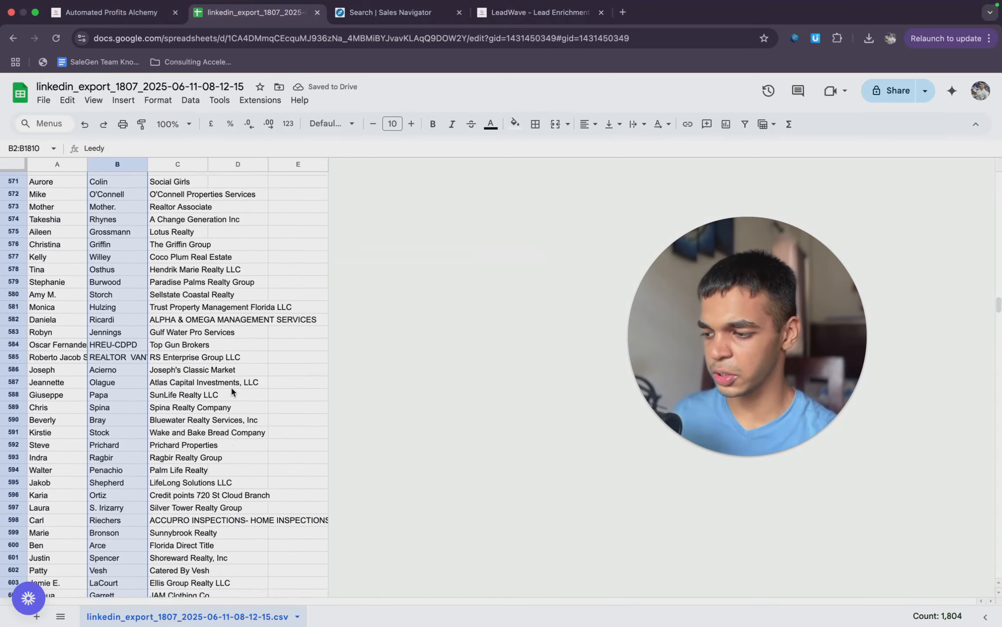
scroll(232, 390, "down", 20)
left_click(219, 385)
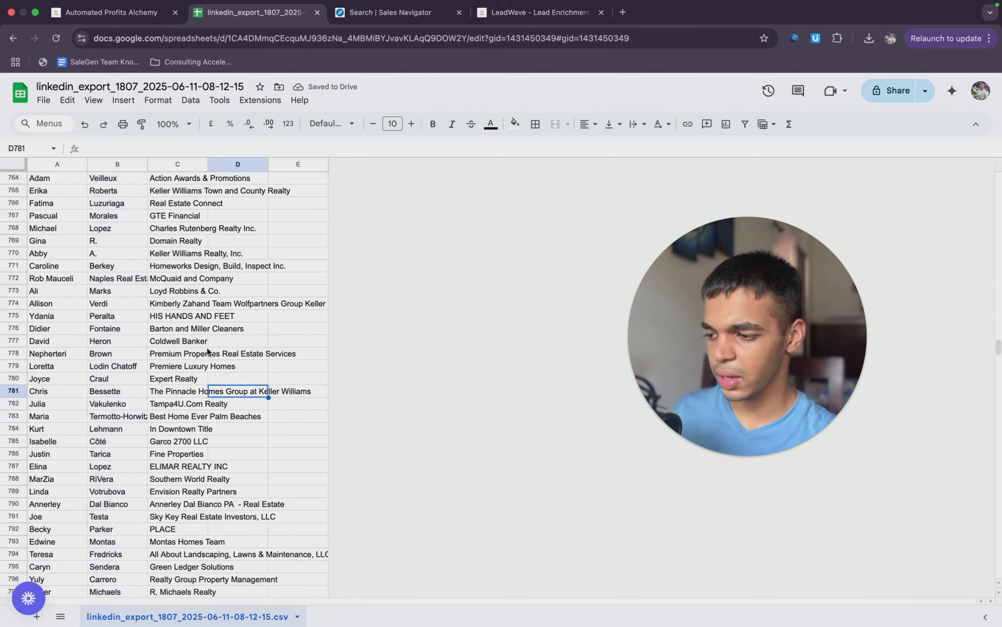
scroll(205, 326, "up", 14)
scroll(202, 303, "up", 15)
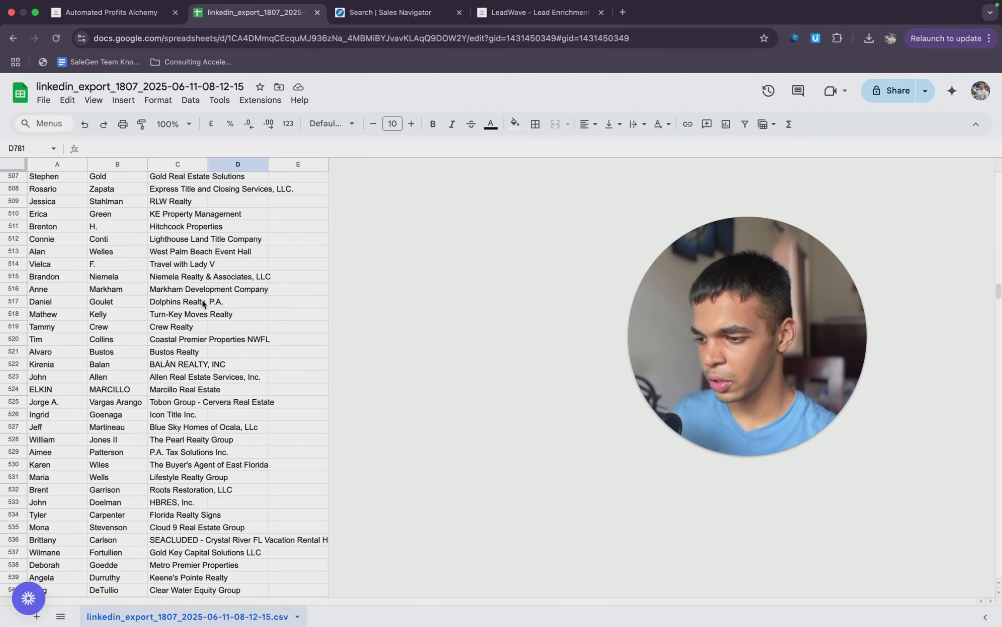
scroll(203, 304, "up", 2)
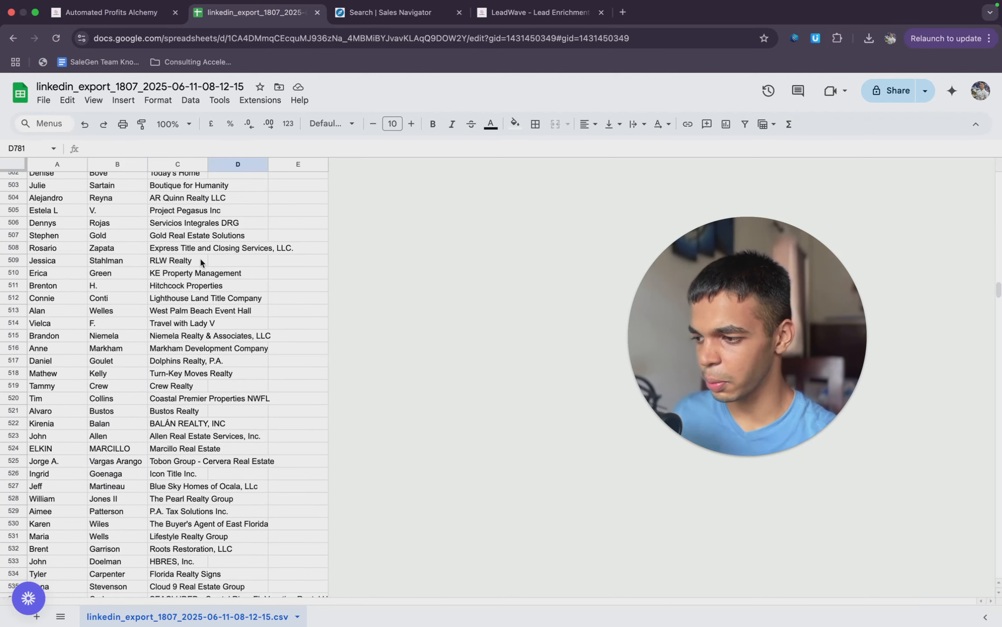
scroll(204, 250, "up", 3)
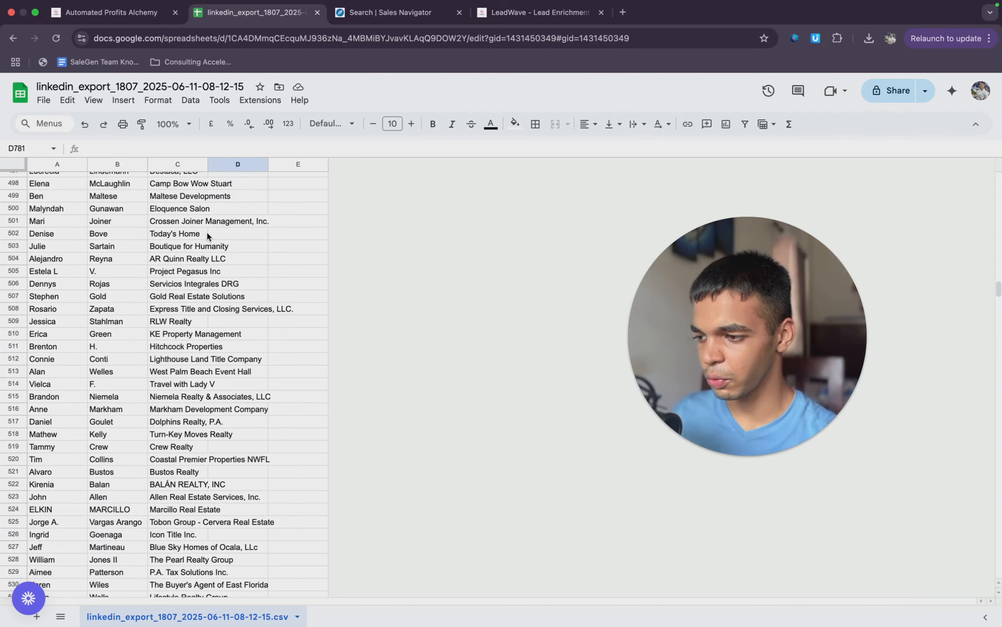
scroll(205, 239, "up", 1)
left_click_drag(184, 233, 163, 194)
key("cmd+c")
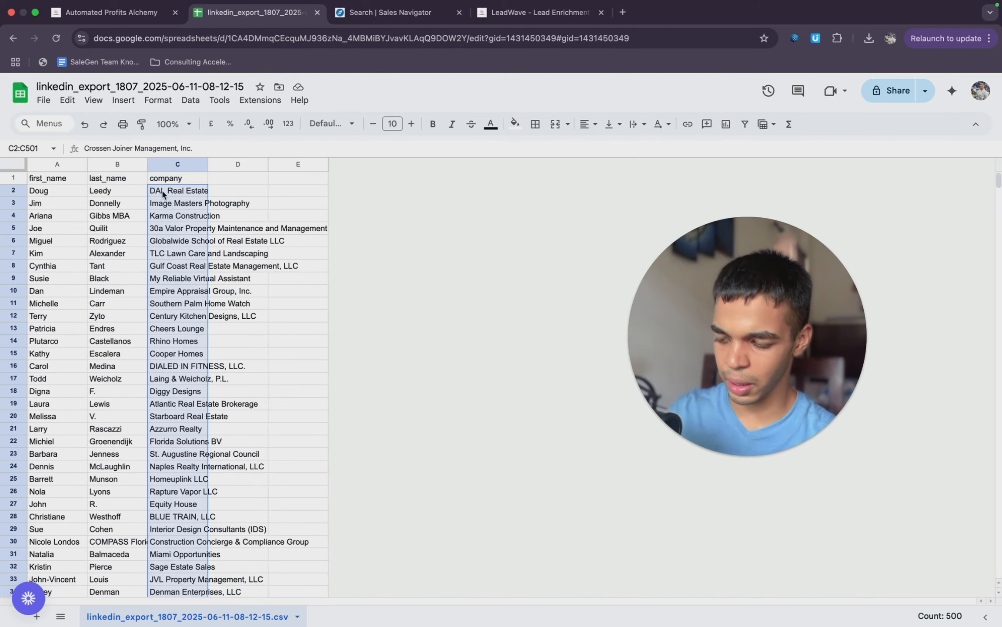
- Switch to LeadWave, replace the sample company with the copied names, convert them to domains and download the results as CSV
left_click(500, 13)
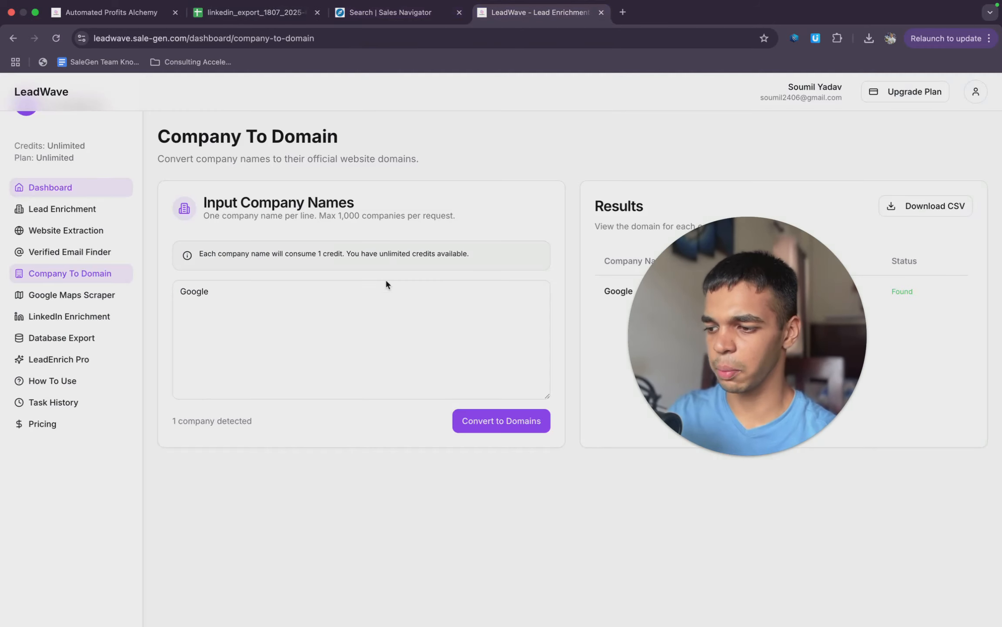
left_click(377, 294)
key("cmd+a")
key("cmd+v")
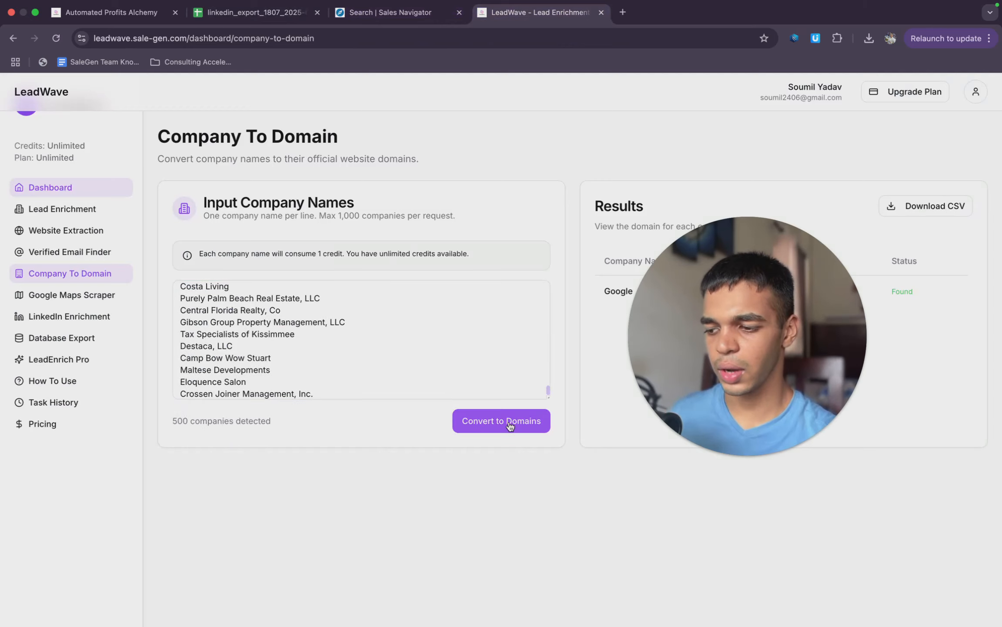
left_click(521, 420)
left_click_drag(534, 312, 487, 317)
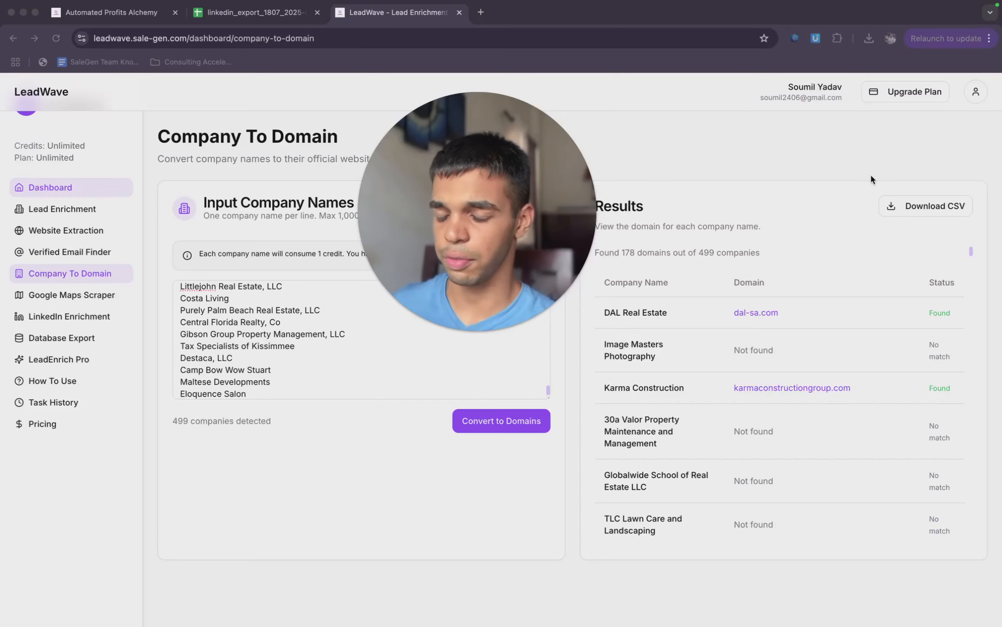
left_click(921, 189)
left_click(912, 202)
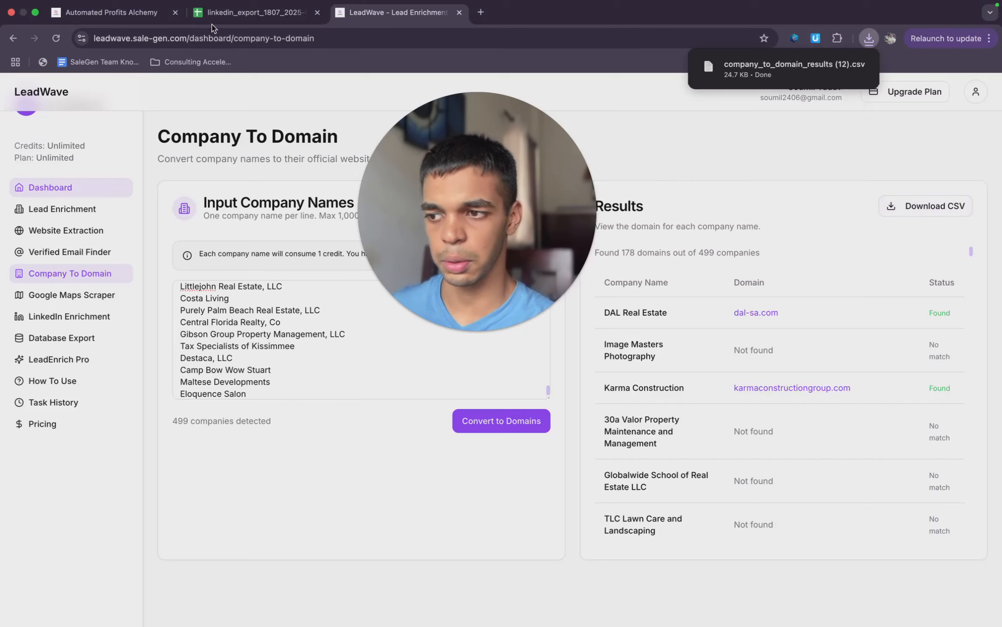
- Review the LeadWave and Company to Domain instructions in the Linkedin Sales Navigator Scraping Guide, including the LeadWave link
left_click(255, 13)
left_click(141, 13)
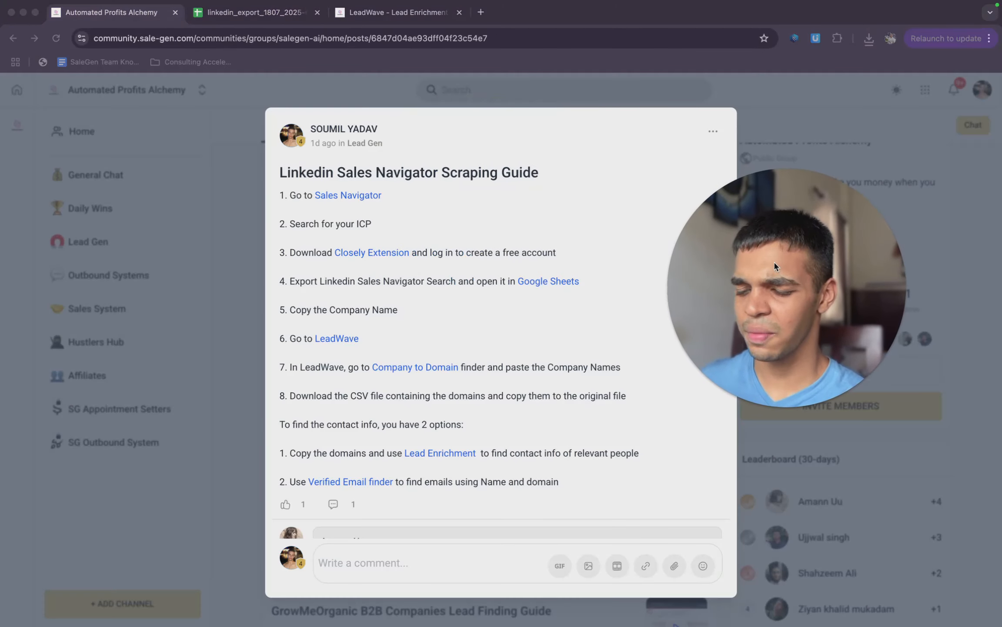
left_click(502, 353)
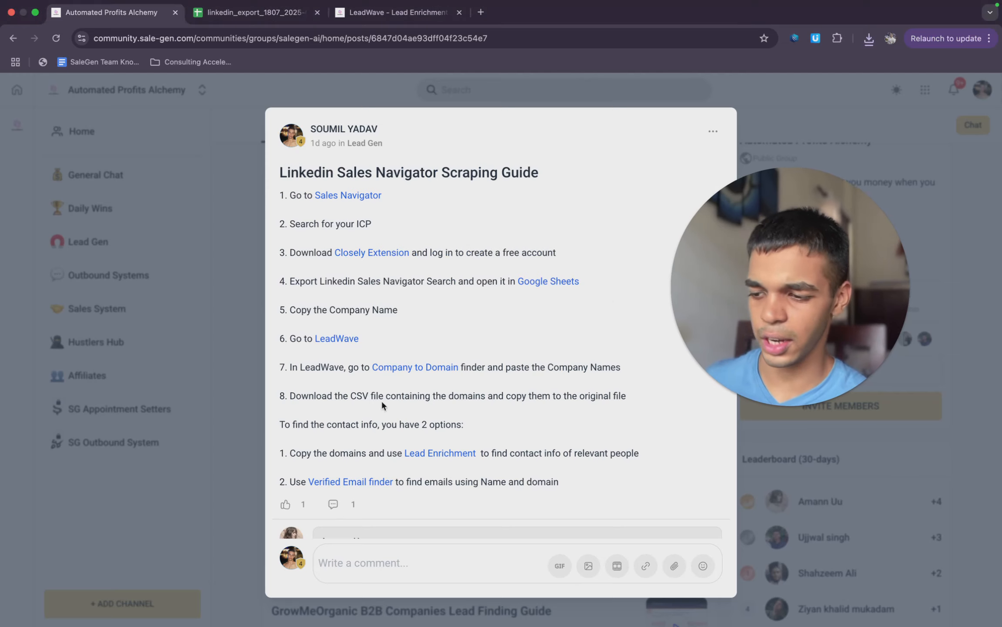
left_click(346, 339)
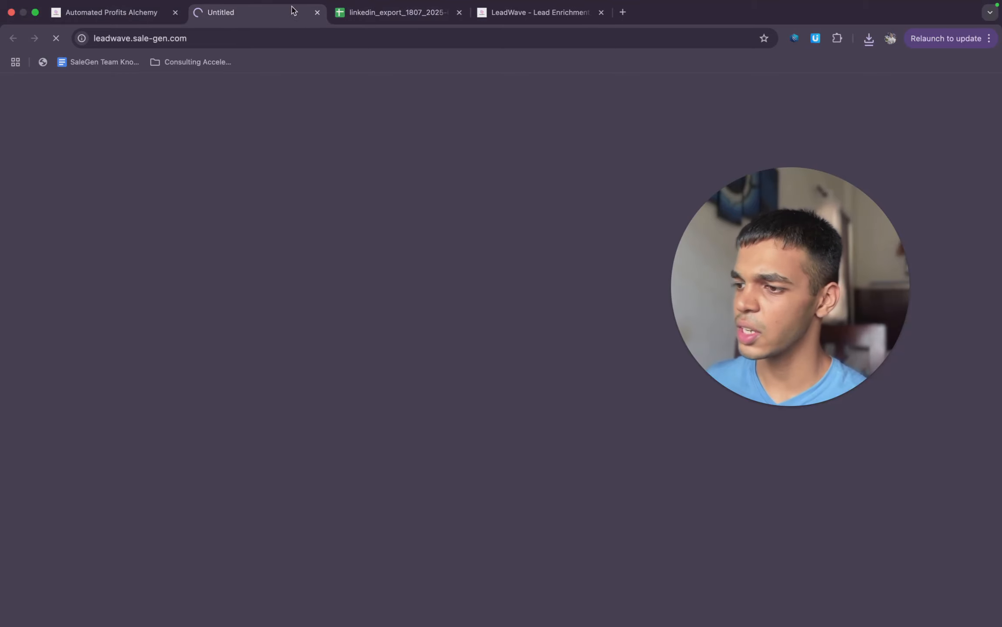
left_click(317, 12)
left_click(365, 13)
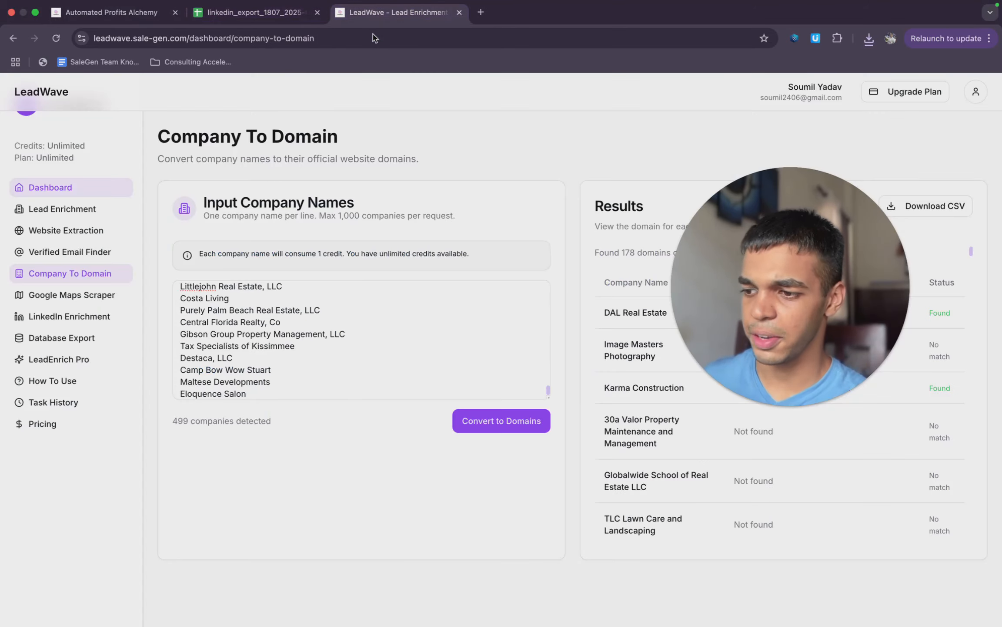
- Upload company_to_domain_results (12).csv from the Downloads folder and open it in Google Sheets
left_click(246, 13)
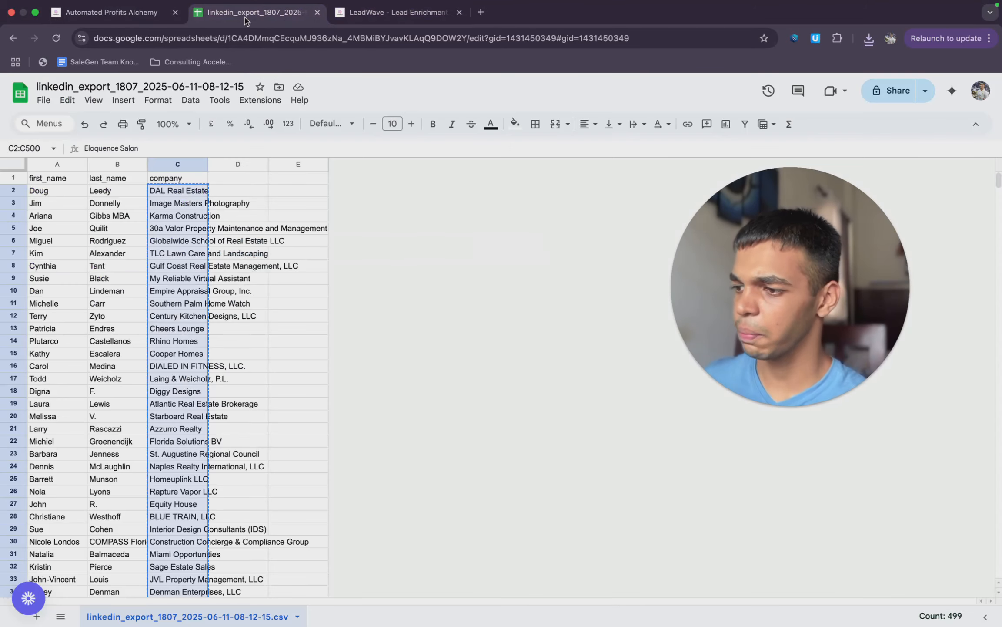
left_click(43, 100)
left_click(148, 137)
left_click(445, 174)
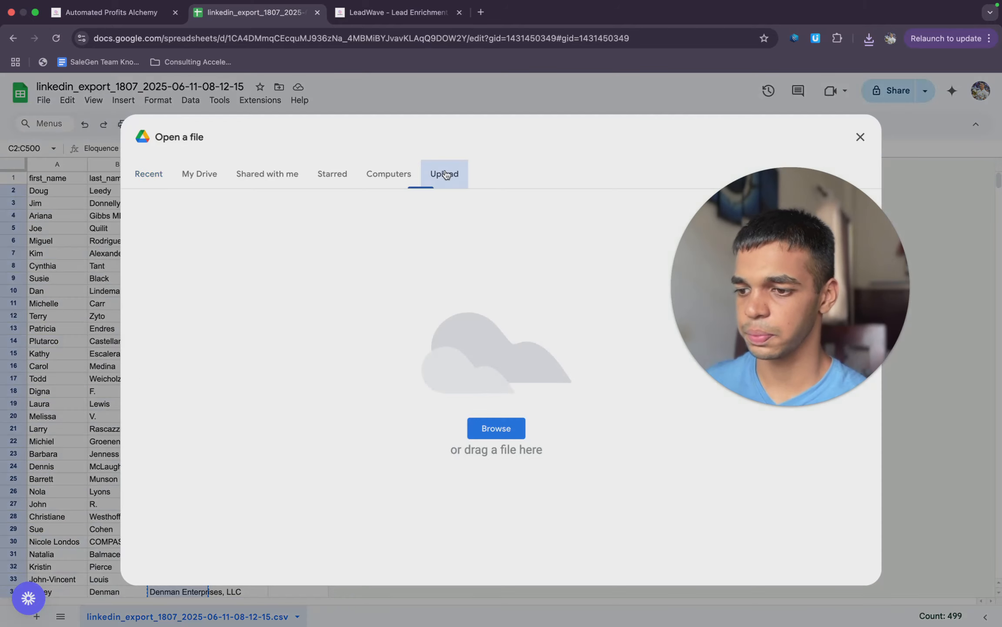
left_click(504, 425)
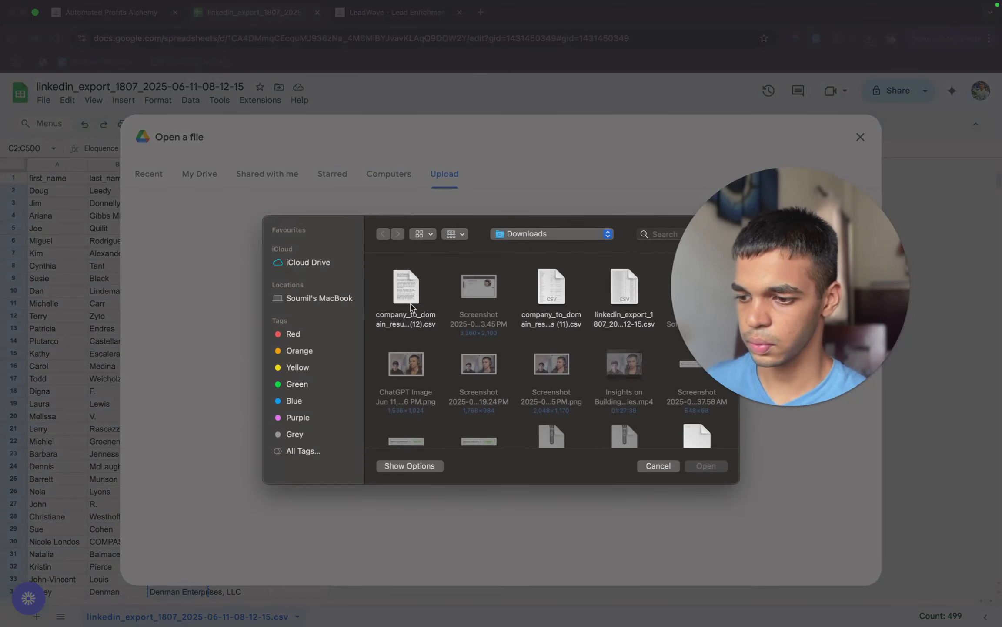
double_click(407, 287)
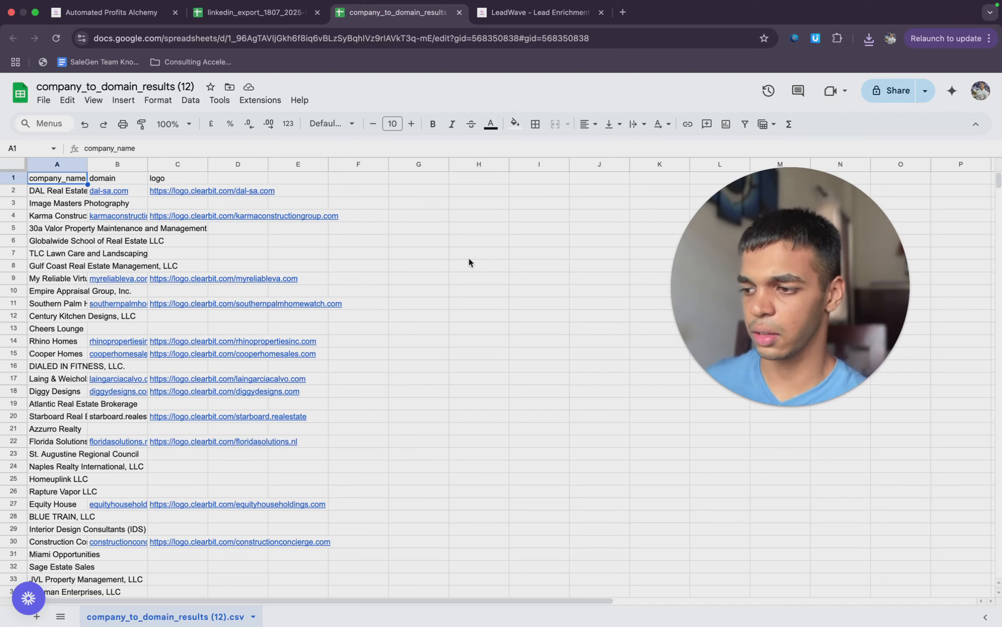
- Copy all domains below the header, B2:B1000, and paste them into LeadWave's Lead Enrichment tool linked in the guide
left_click(122, 169)
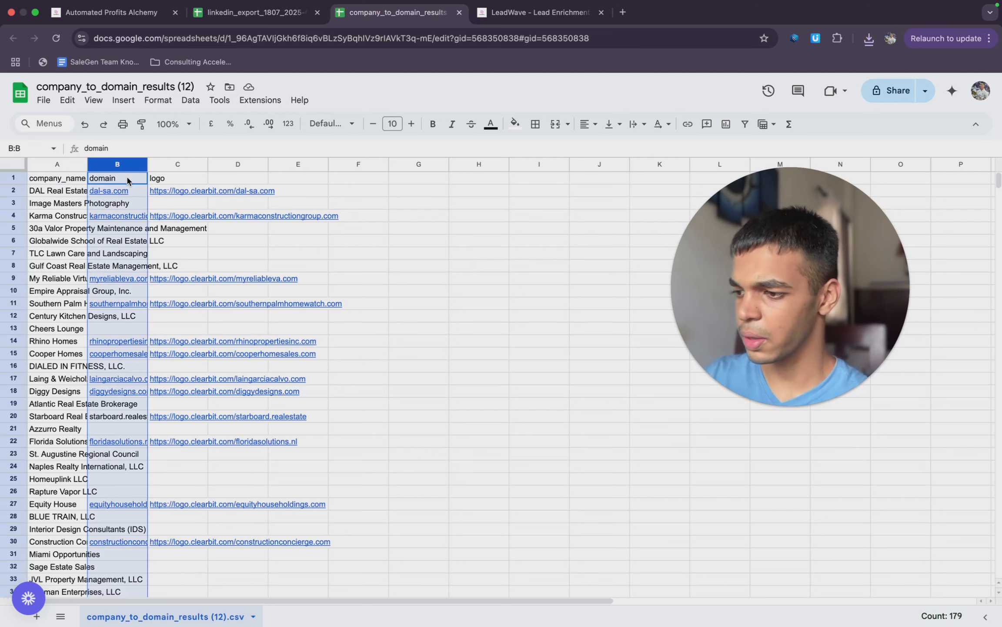
left_click(127, 180, "super")
key("super+c")
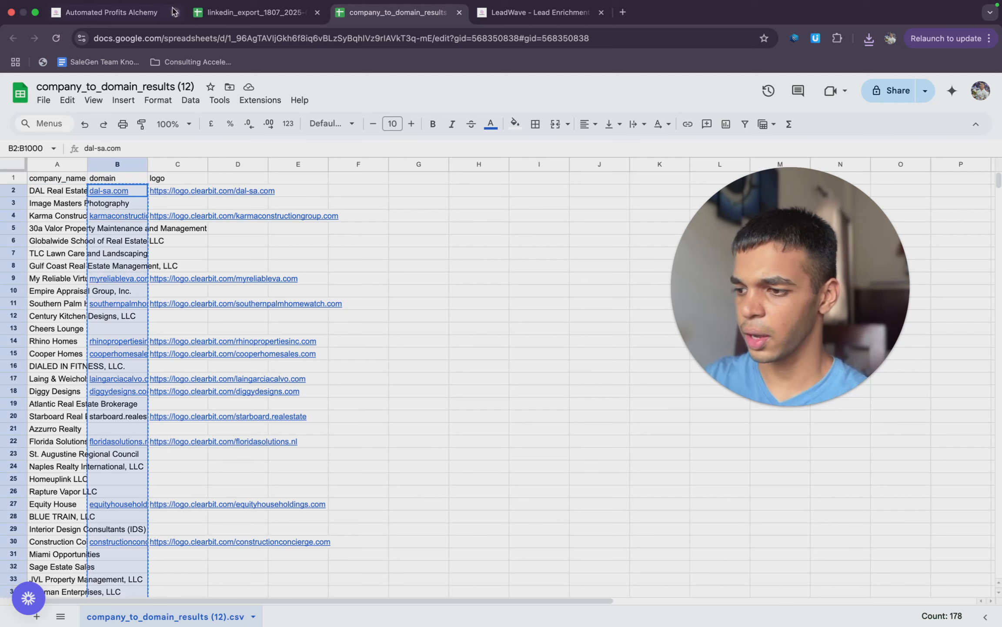
left_click(141, 13)
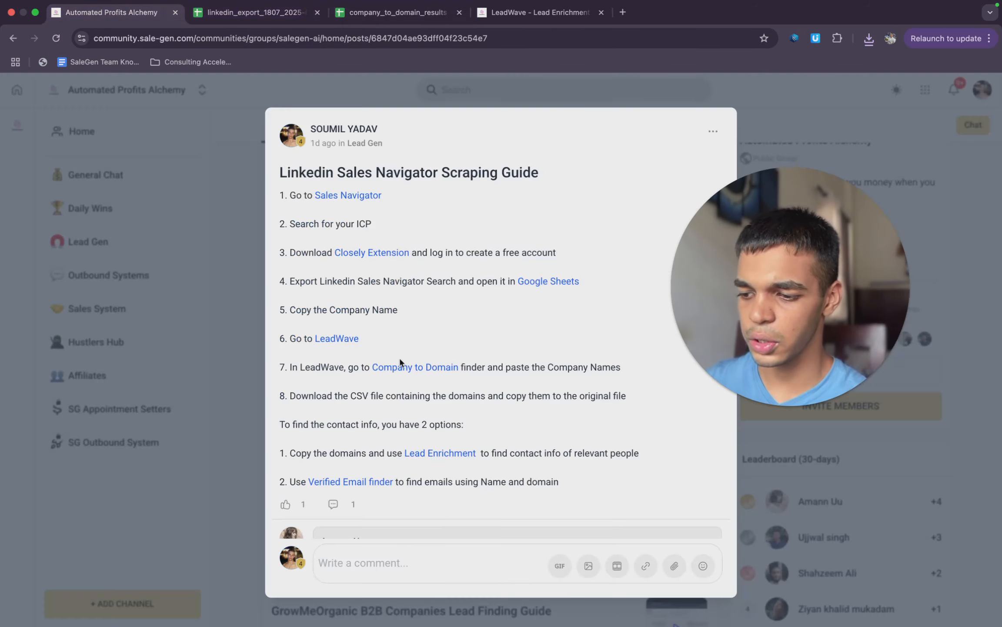
left_click(441, 453)
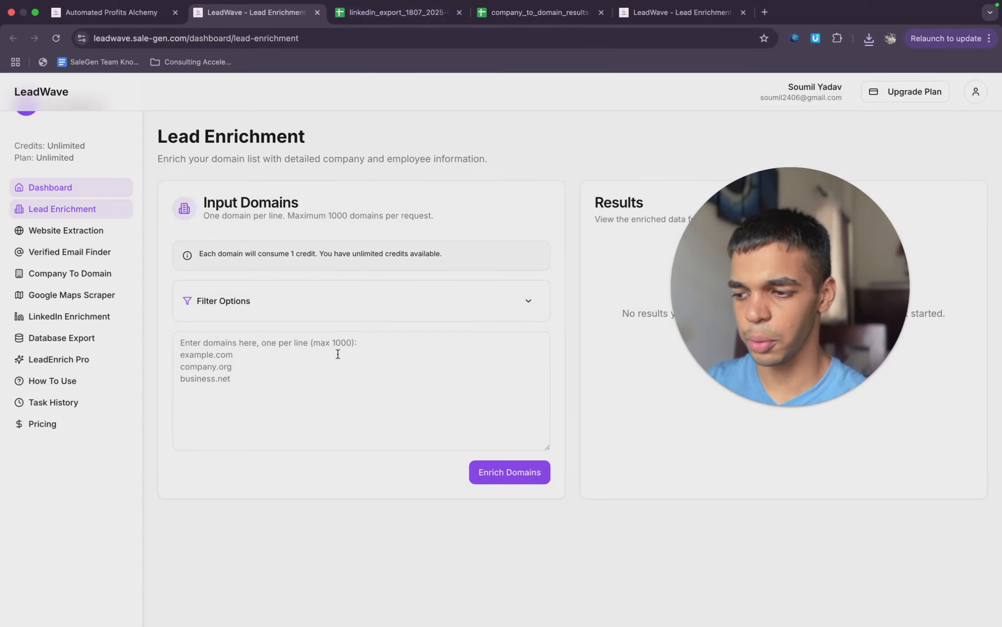
left_click(336, 358)
key("super+v")
- Add Founder, CEO and Owner as job title filters for the lead enrichment
left_click(541, 314)
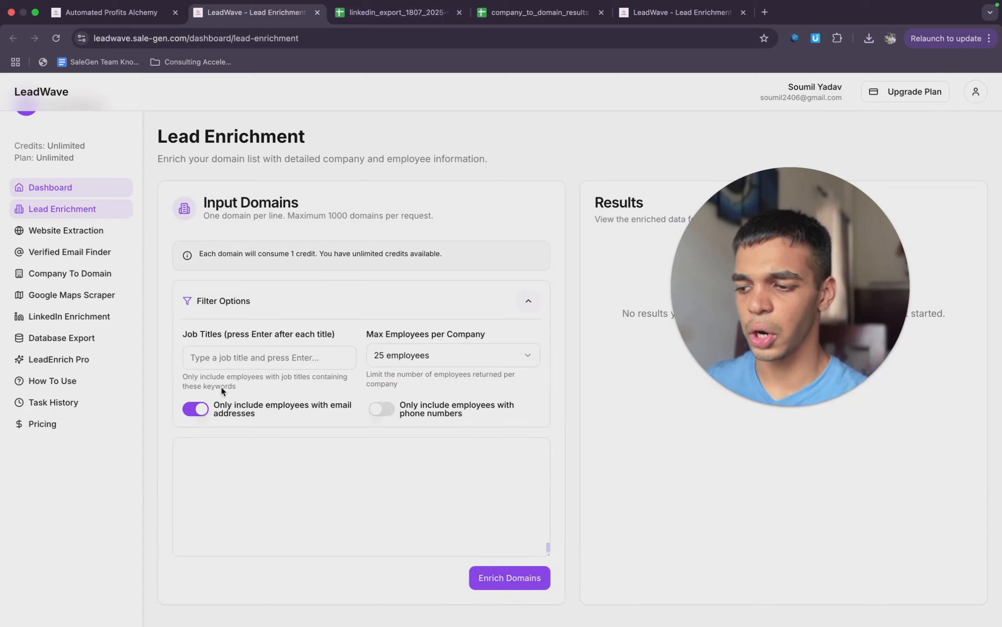
left_click(251, 357)
type("Fo")
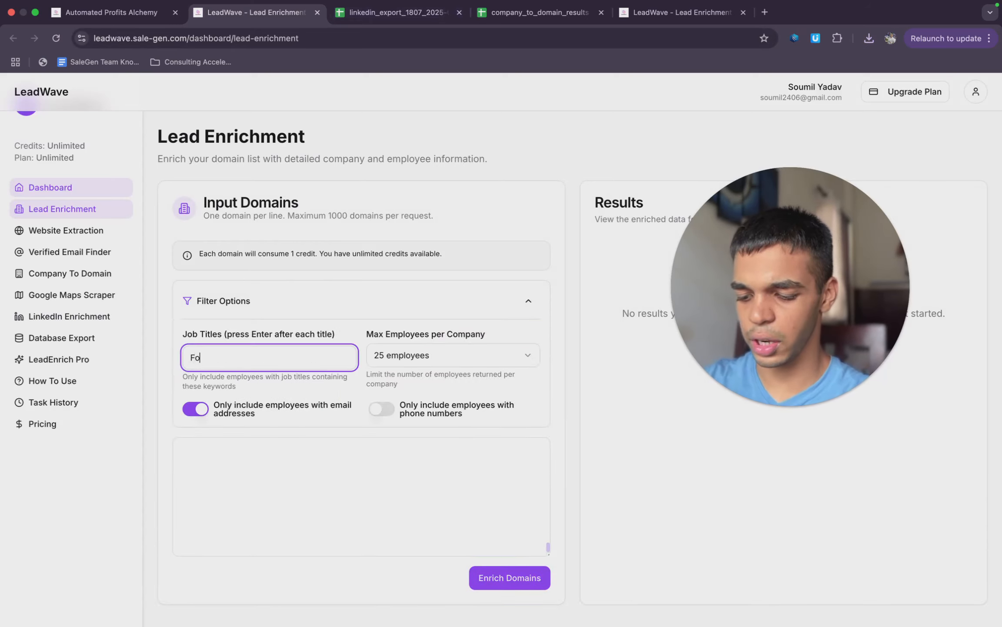
type("under")
key("Return")
type("CEO")
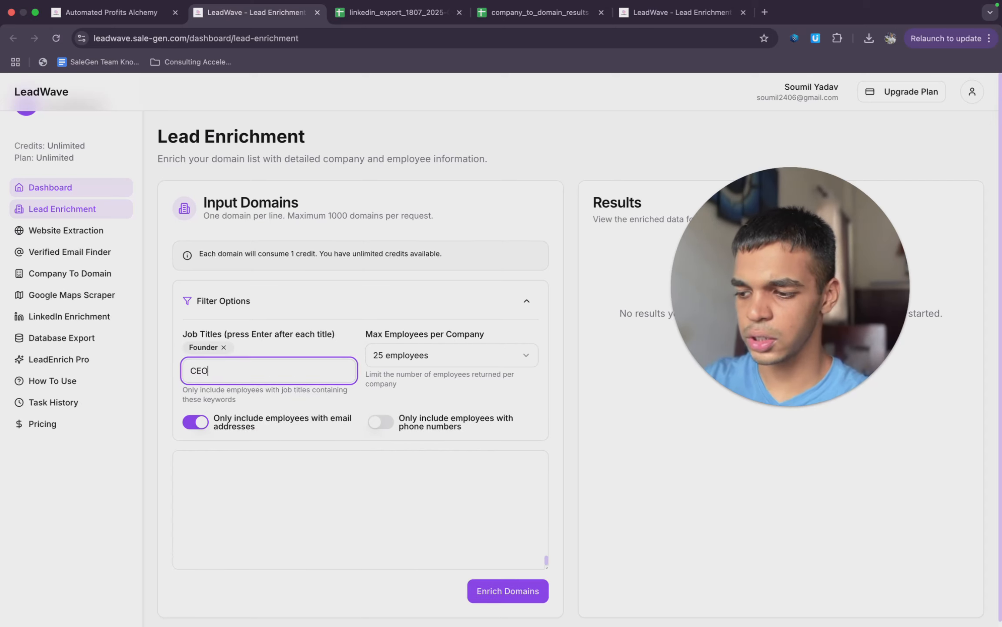
key("Return")
type("Owner")
key("Return")
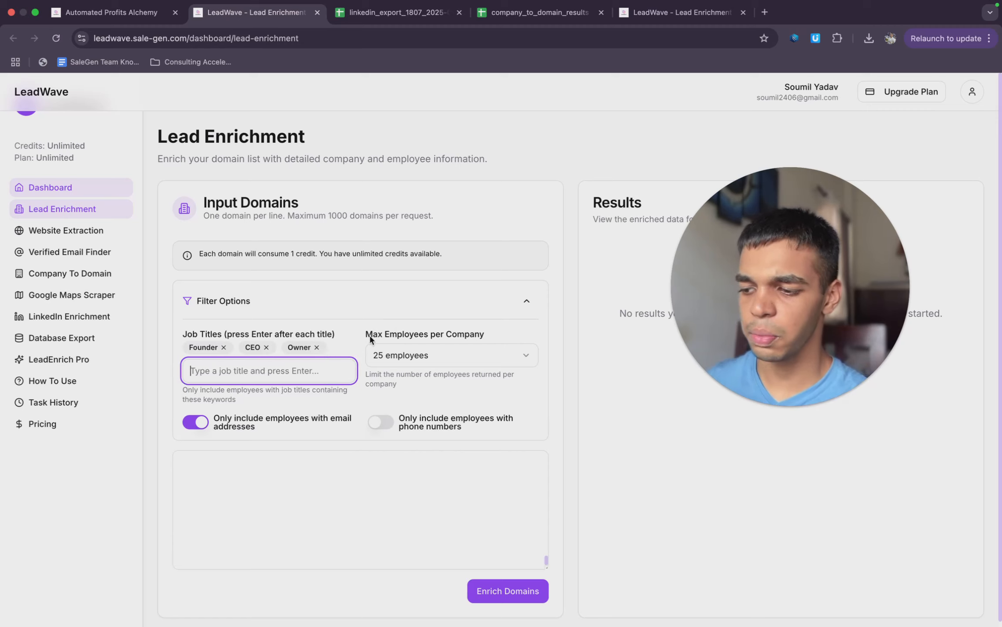
- Set the maximum employees per company to All employees and start enriching the domains
left_click(424, 357)
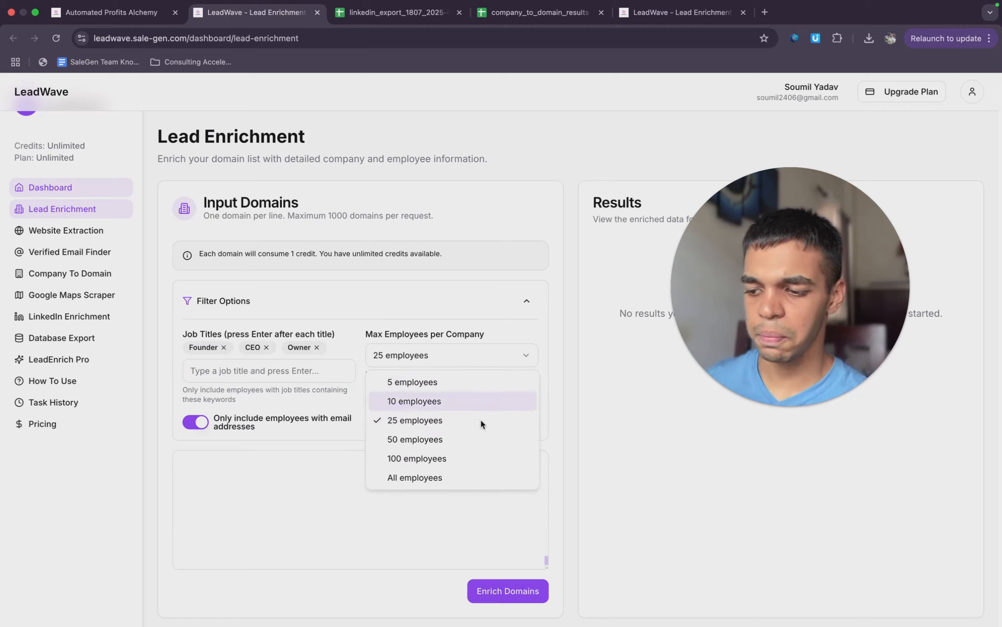
left_click(417, 479)
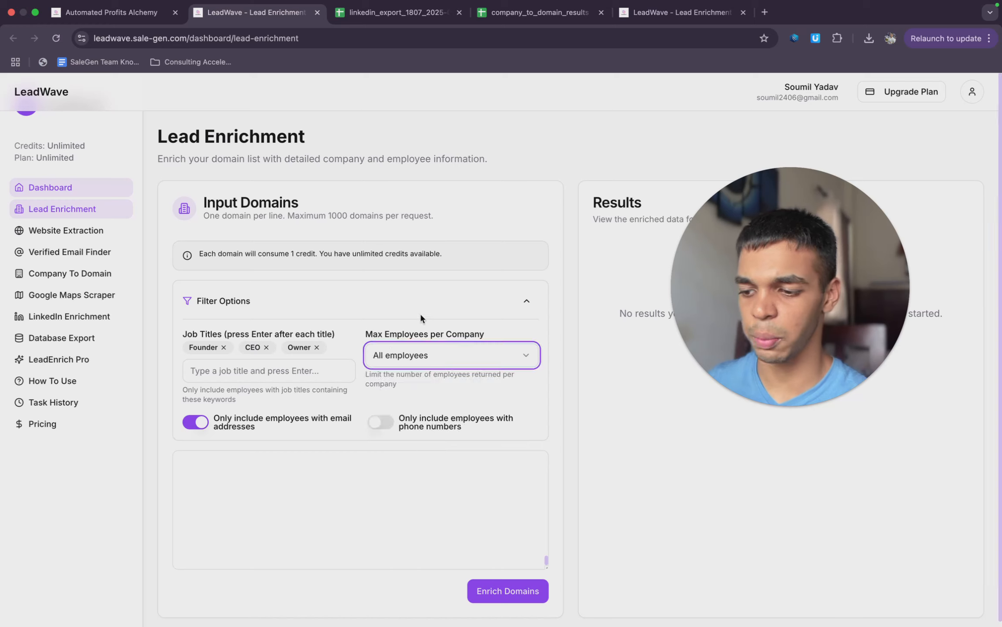
left_click(382, 426)
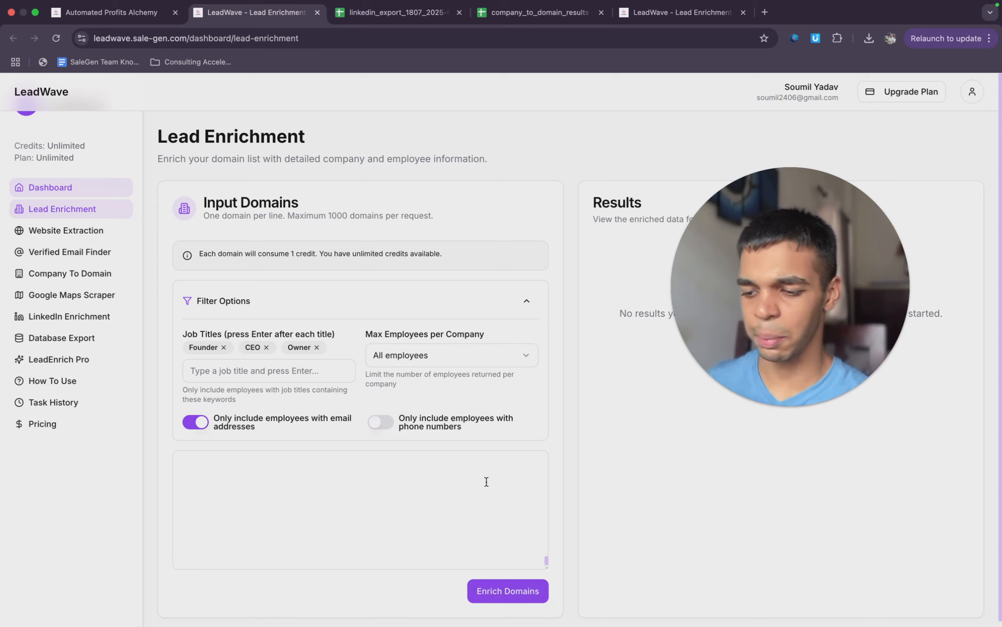
left_click(522, 596)
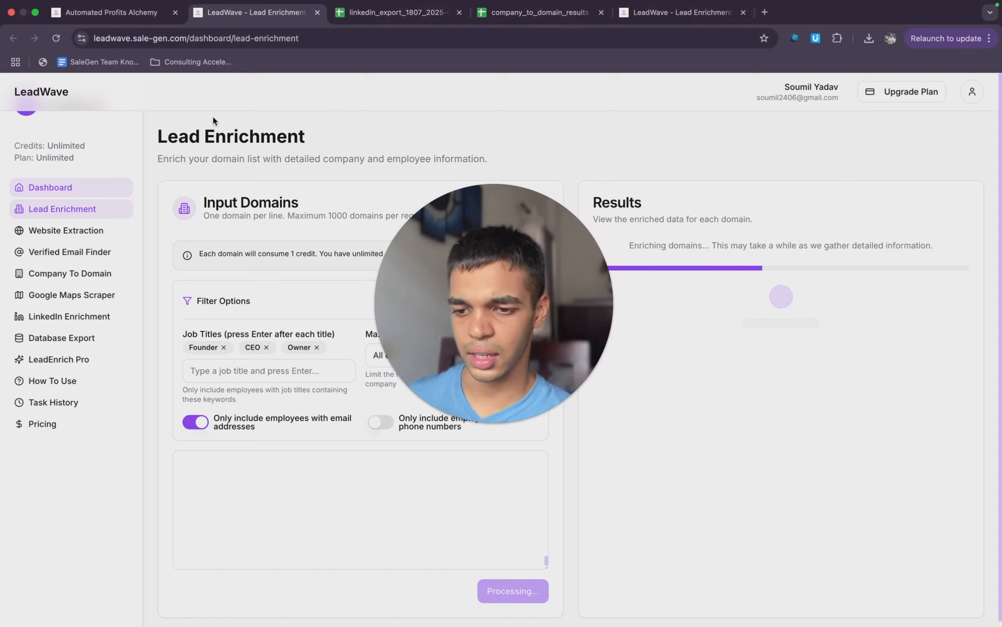
- Open the Verified Email finder linked in the Sales Navigator scraping guide and switch to single email verification
left_click(126, 13)
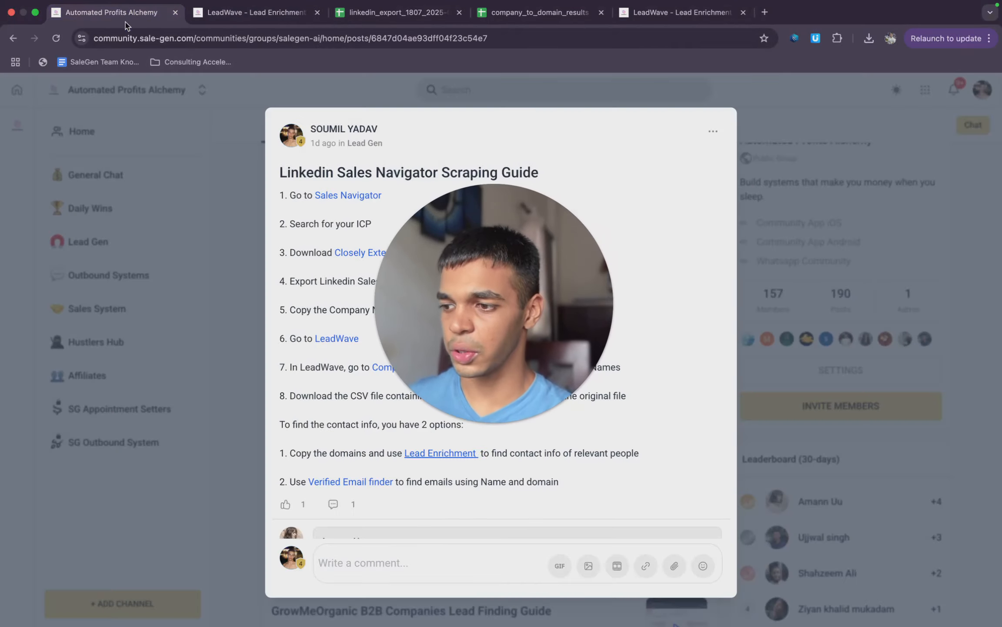
left_click(351, 481)
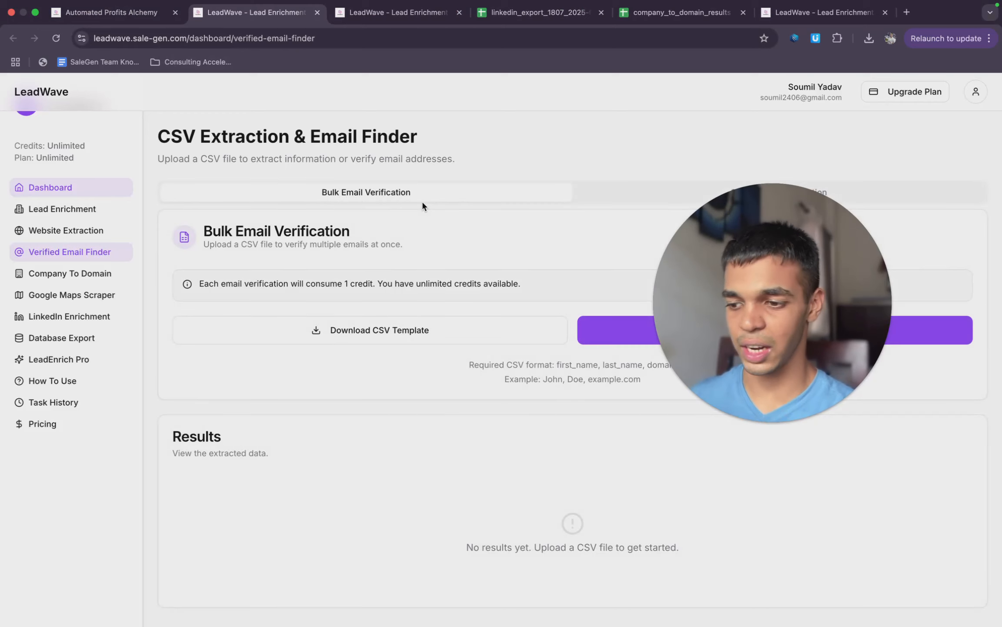
left_click(620, 190)
- Enter Mark as the first name and Zuckerberg as the last name for the single email verification
left_click(440, 290)
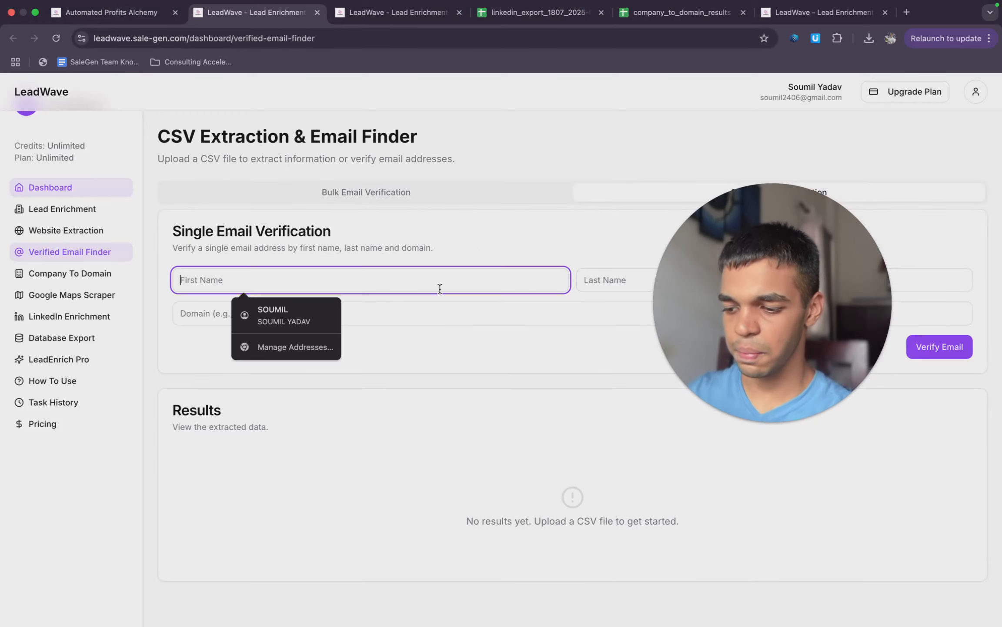
key("Caps_Lock")
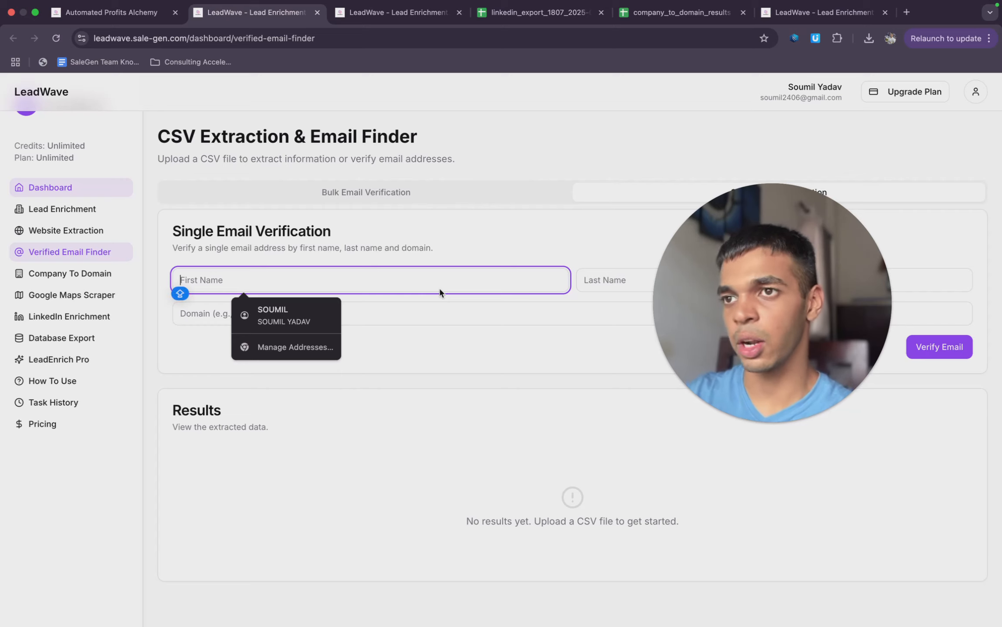
type("Mark")
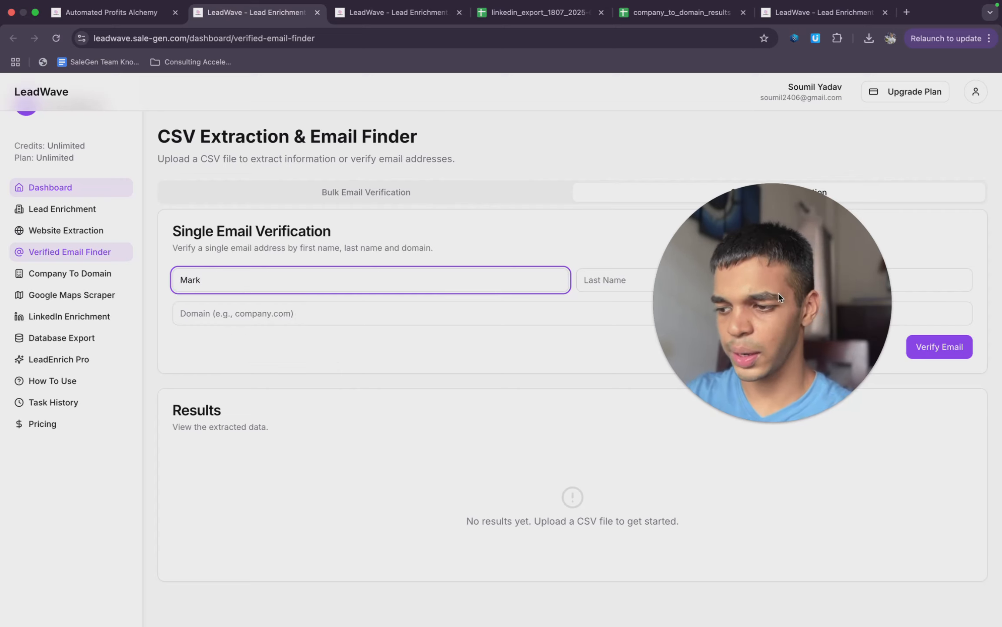
left_click_drag(781, 297, 301, 200)
left_click(730, 284)
left_click(730, 284)
type("Z")
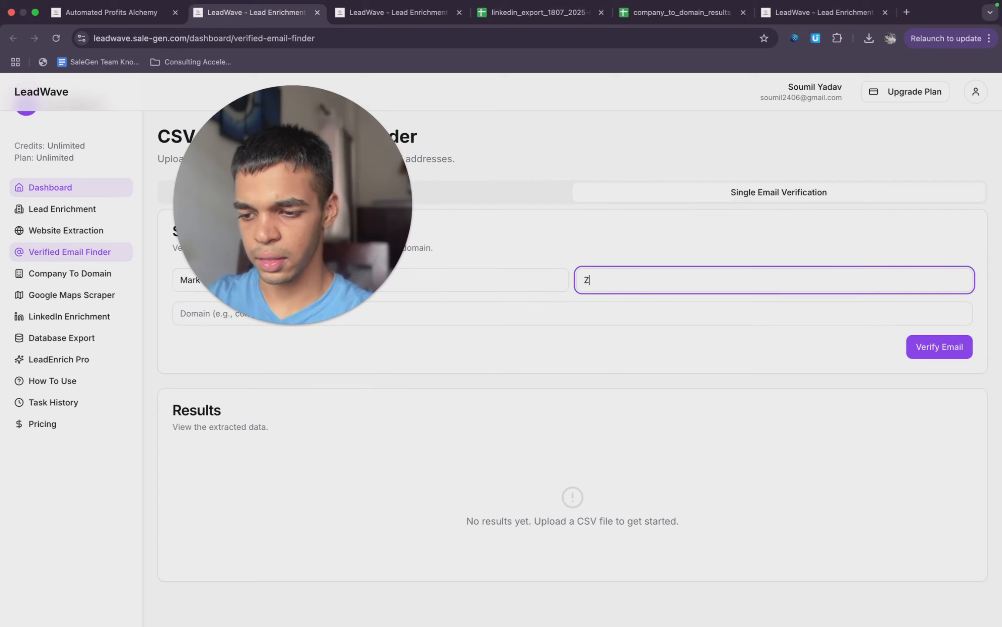
type("uckerberg")
- Set the domain to facebook.com, run the email verification and highlight the resulting address
left_click(718, 313)
left_click_drag(184, 198, 605, 88)
left_click(414, 317)
type("facebook.com")
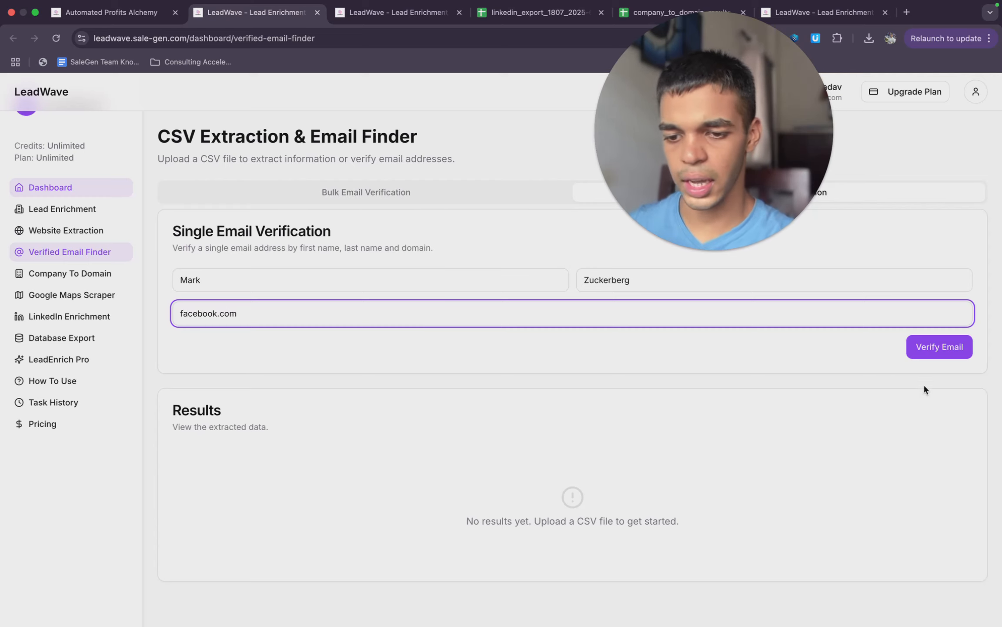
left_click(957, 348)
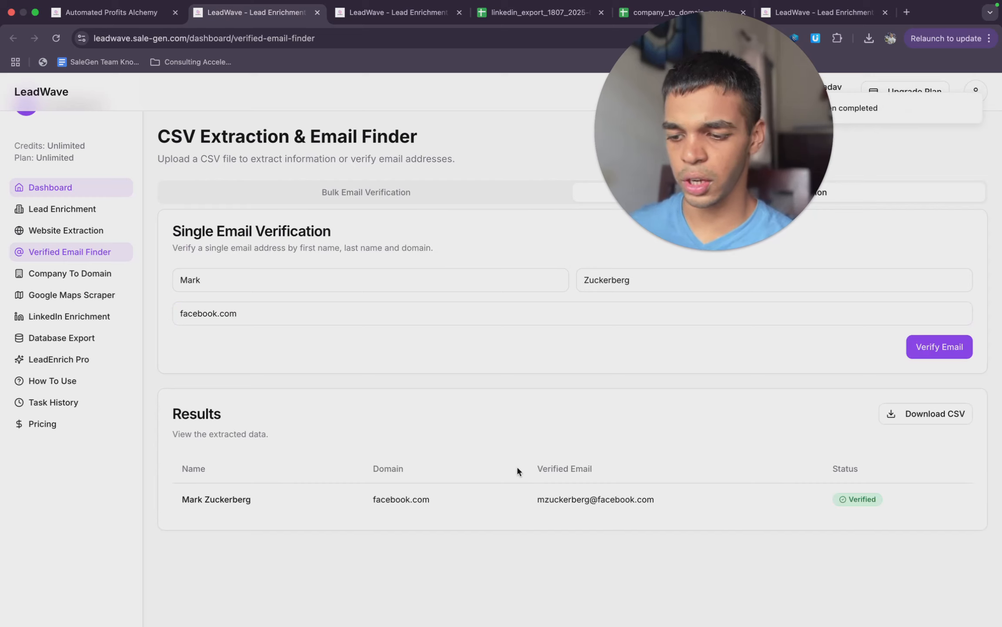
left_click_drag(663, 498, 539, 500)
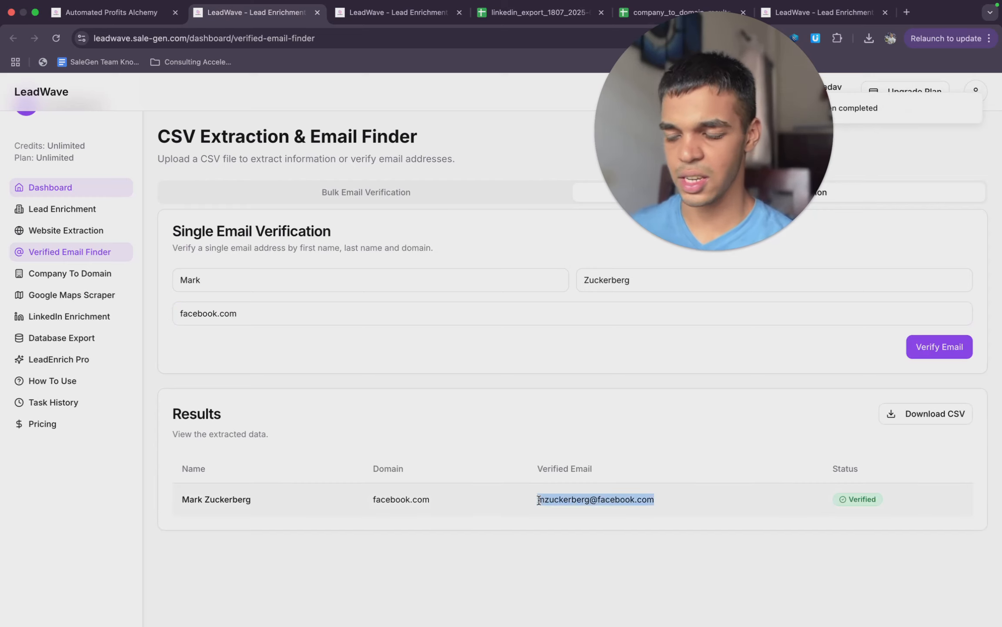
left_click(530, 406)
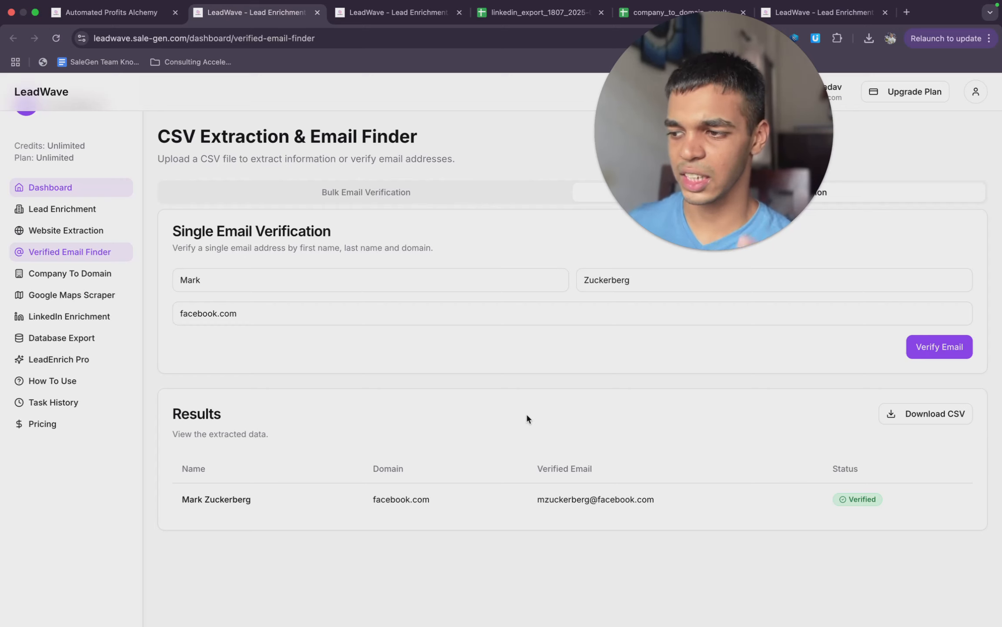
- Compare the name and company columns of the LinkedIn export with the domain column of the company_to_domain_results sheet
left_click(539, 6)
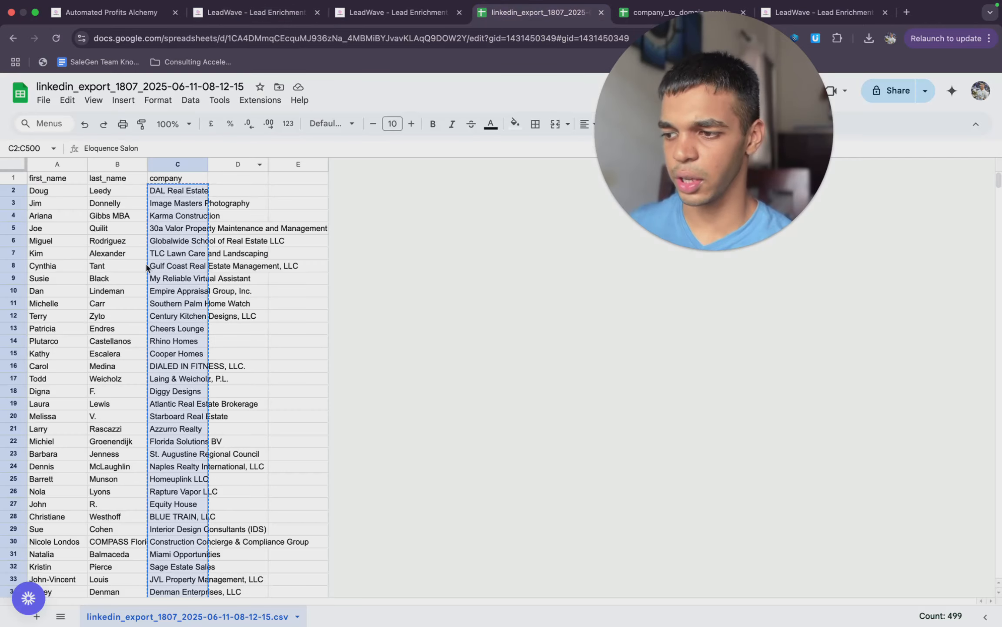
left_click(679, 12)
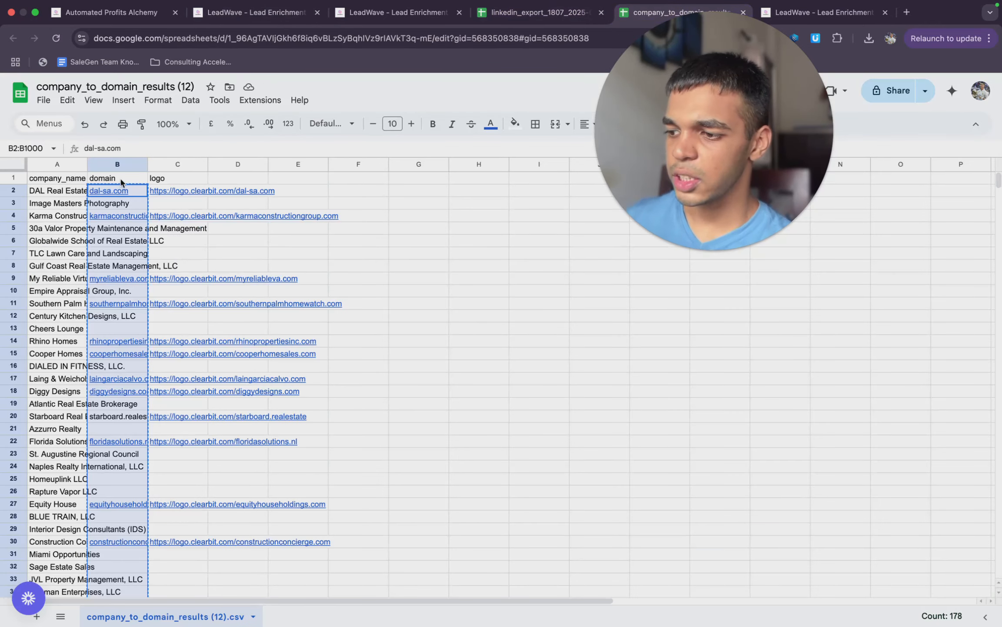
key("ctrl+shift+Tab")
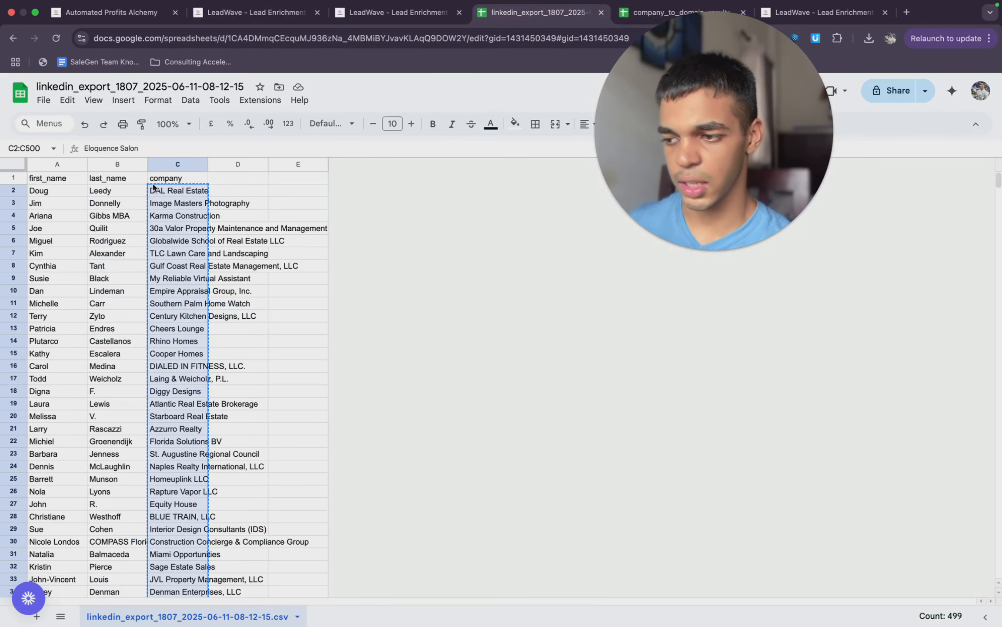
- Return to the Verified Email Finder and download the CSV template for bulk email verification
left_click(394, 12)
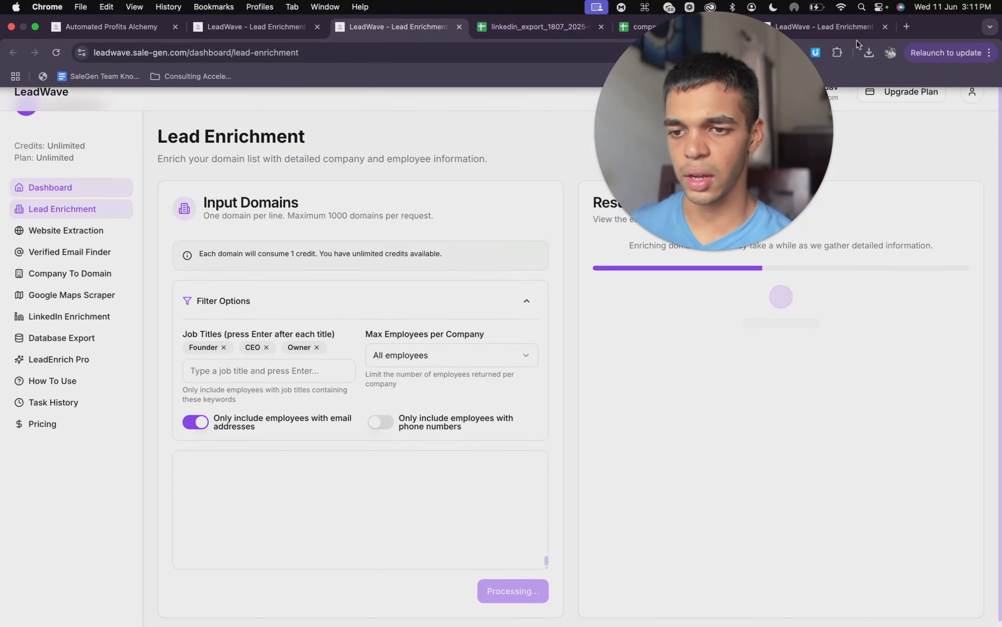
left_click(840, 27)
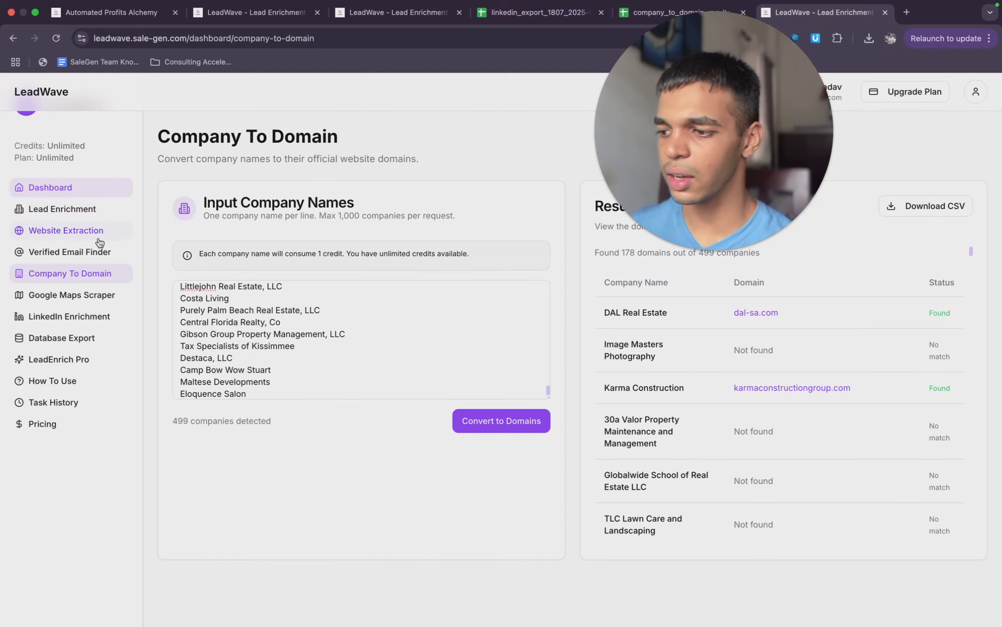
left_click(369, 13)
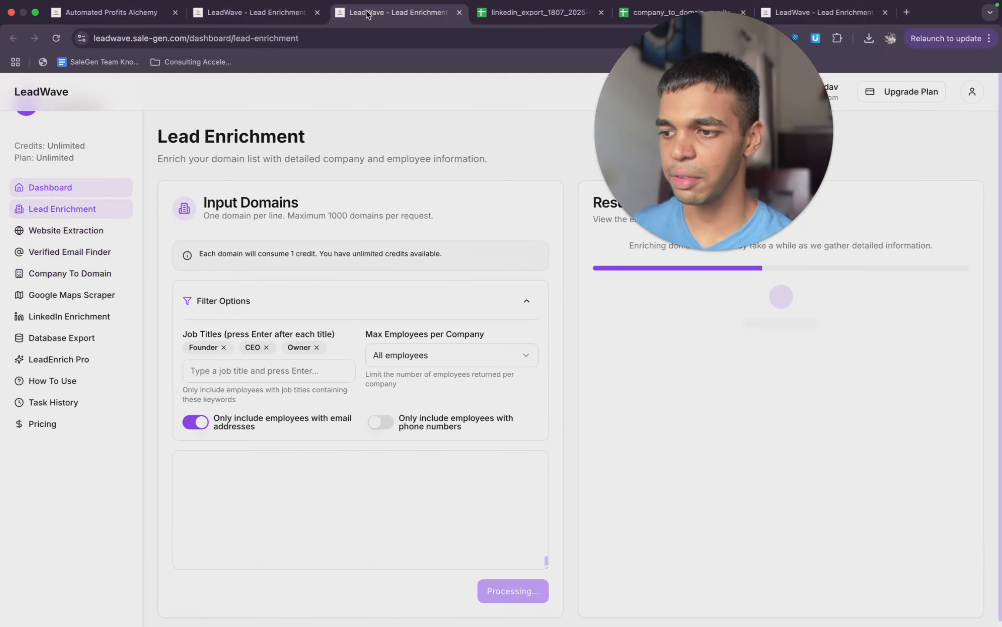
left_click(272, 12)
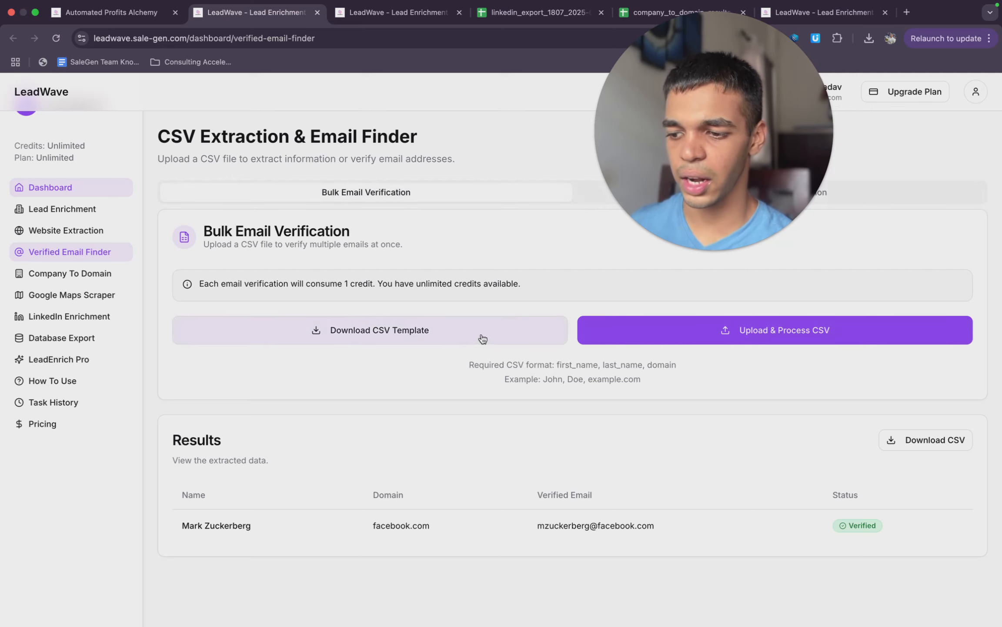
left_click(481, 340)
- Upload csv_template (4).csv from the computer to Google Sheets and check its sample first-name and last-name rows
left_click(540, 12)
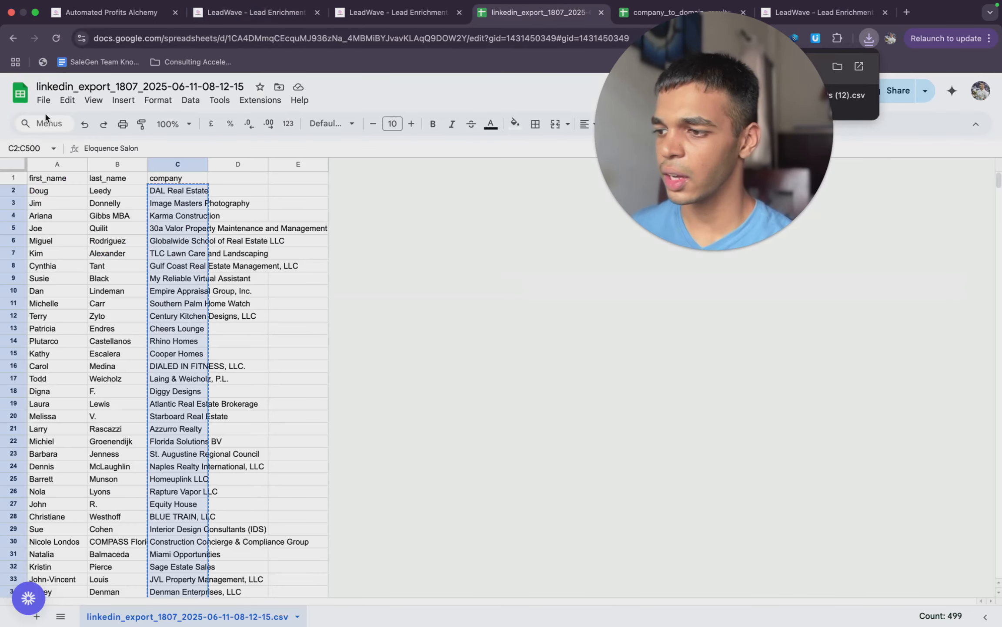
left_click(46, 100)
left_click(65, 140)
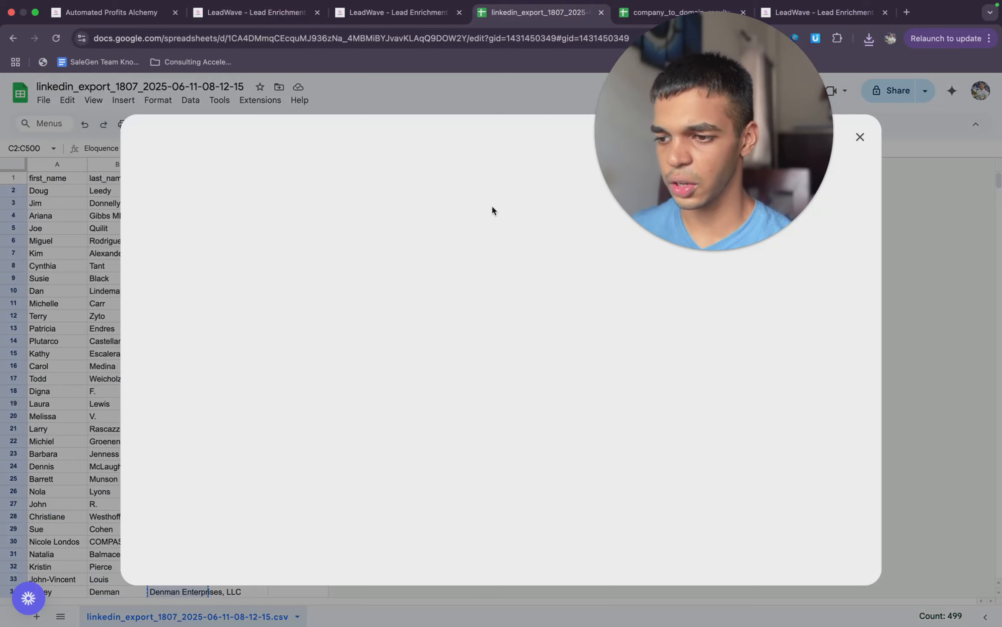
left_click(462, 173)
left_click(492, 427)
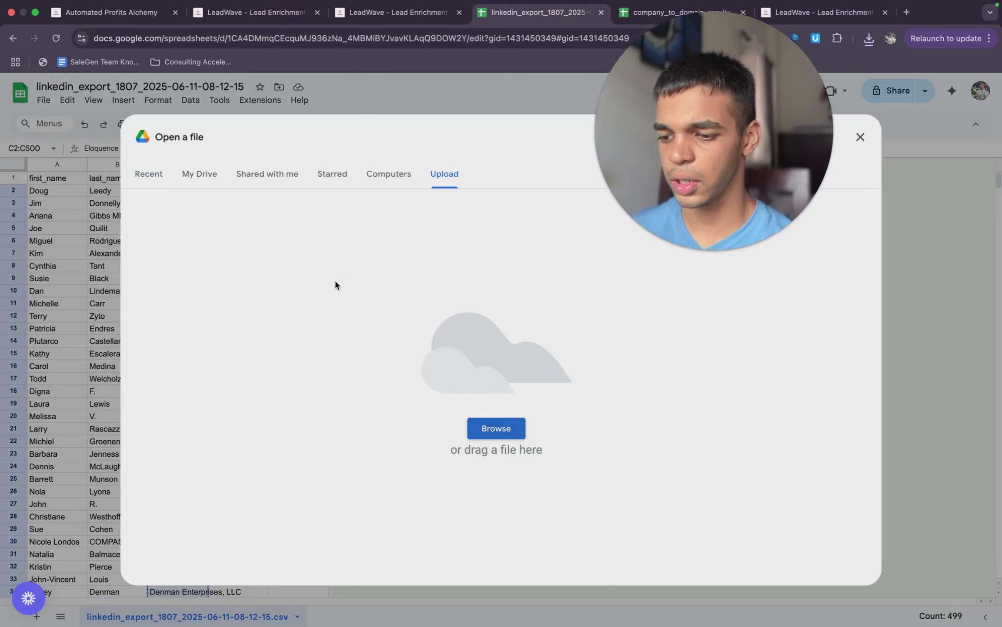
double_click(404, 287)
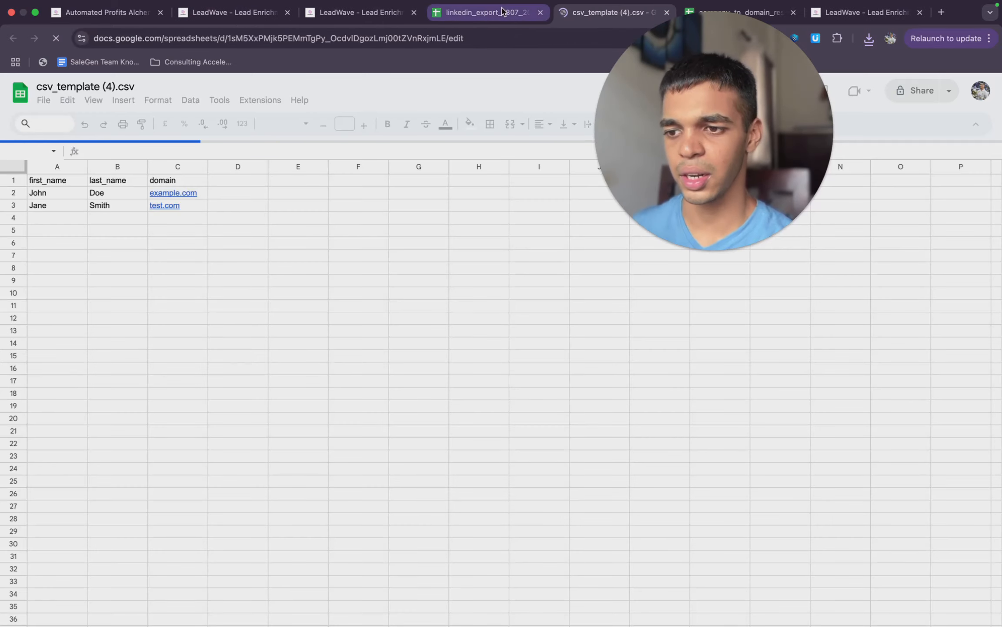
left_click_drag(64, 194, 69, 205)
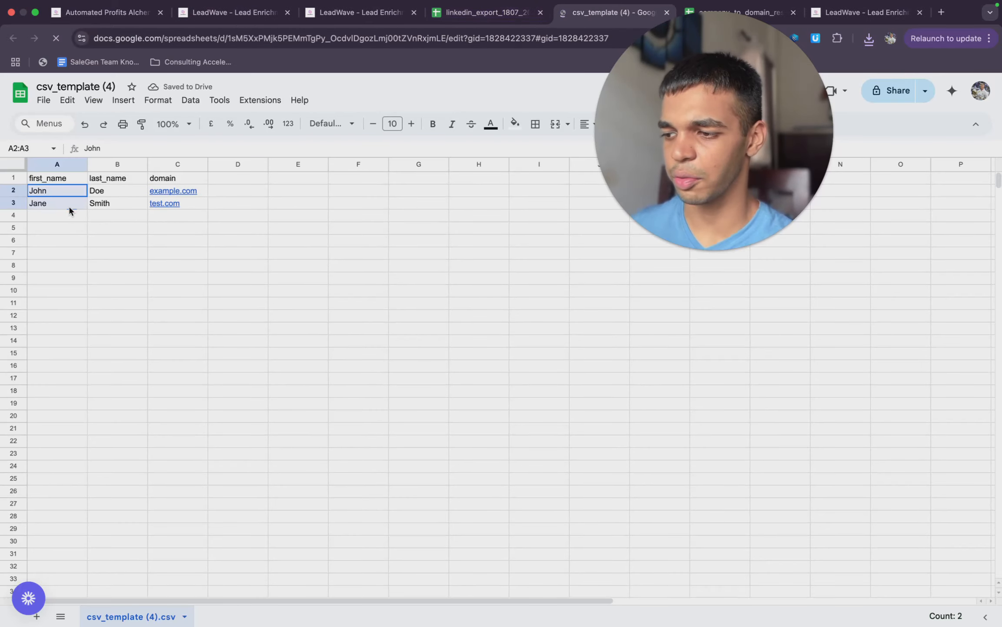
left_click(119, 200)
- Copy the first and last names in A2:B500 of the LinkedIn export sheet
left_click(486, 13)
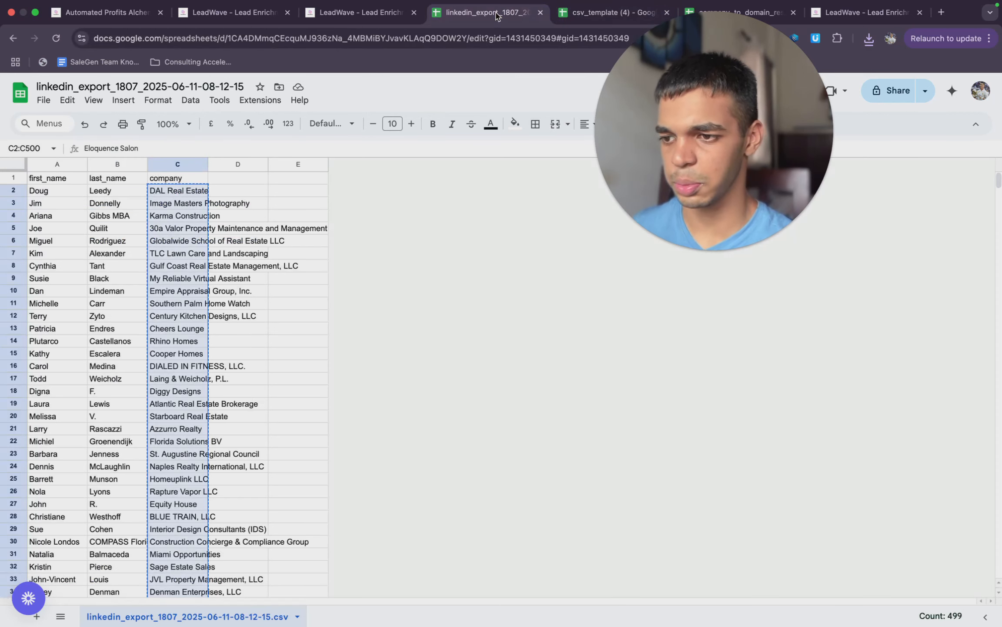
left_click(65, 202)
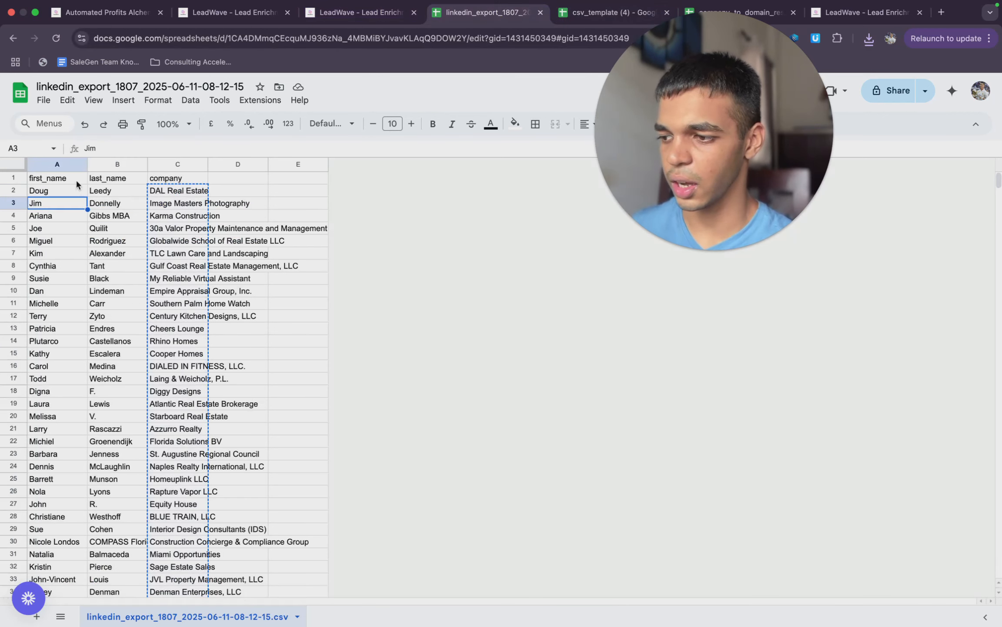
left_click(66, 190)
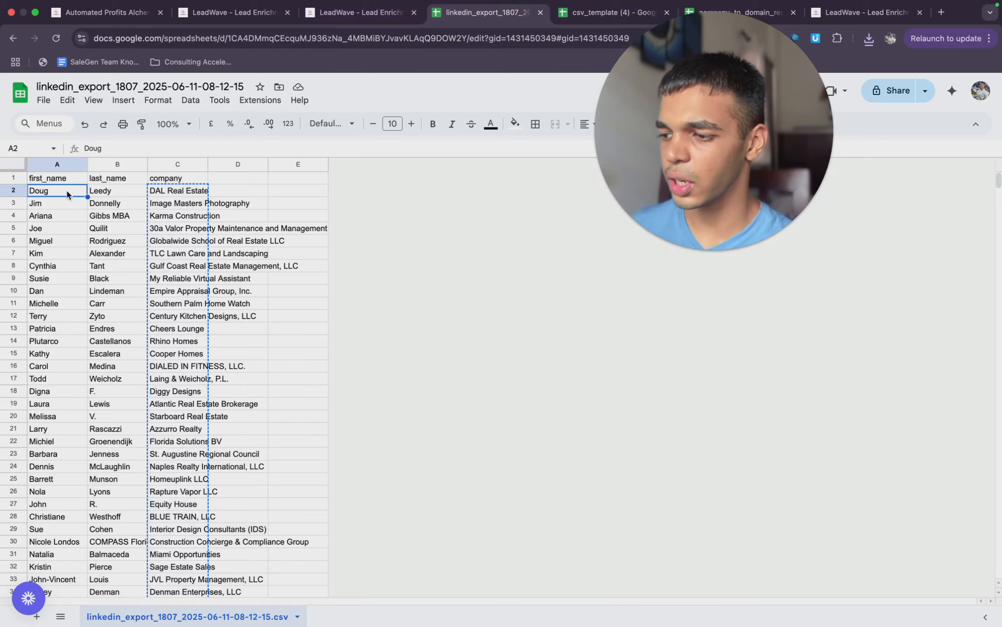
scroll(66, 188, "down", 20)
scroll(67, 192, "down", 20)
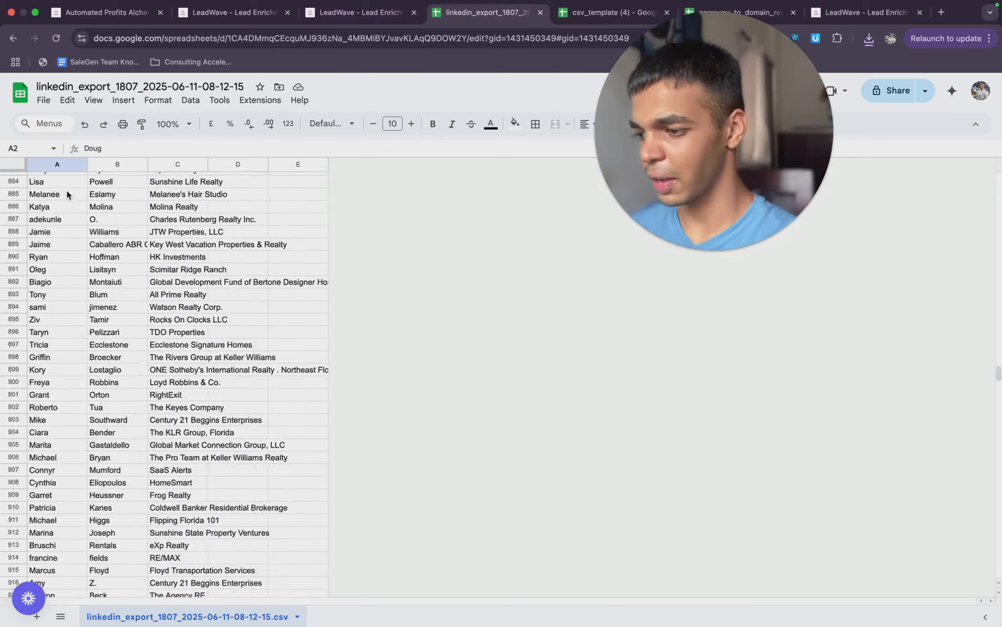
scroll(67, 191, "up", 20)
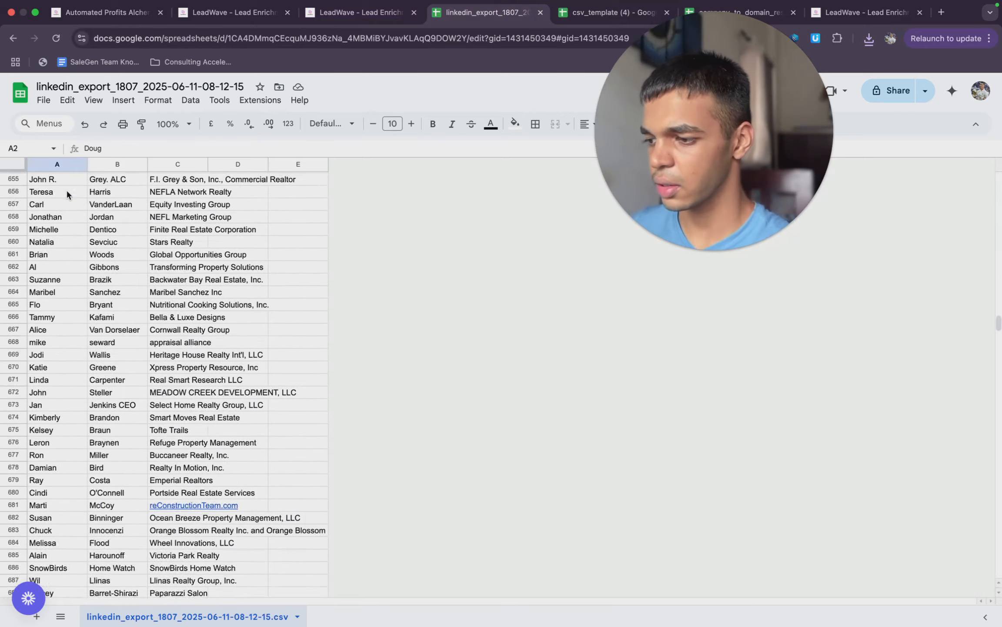
scroll(66, 218, "up", 6)
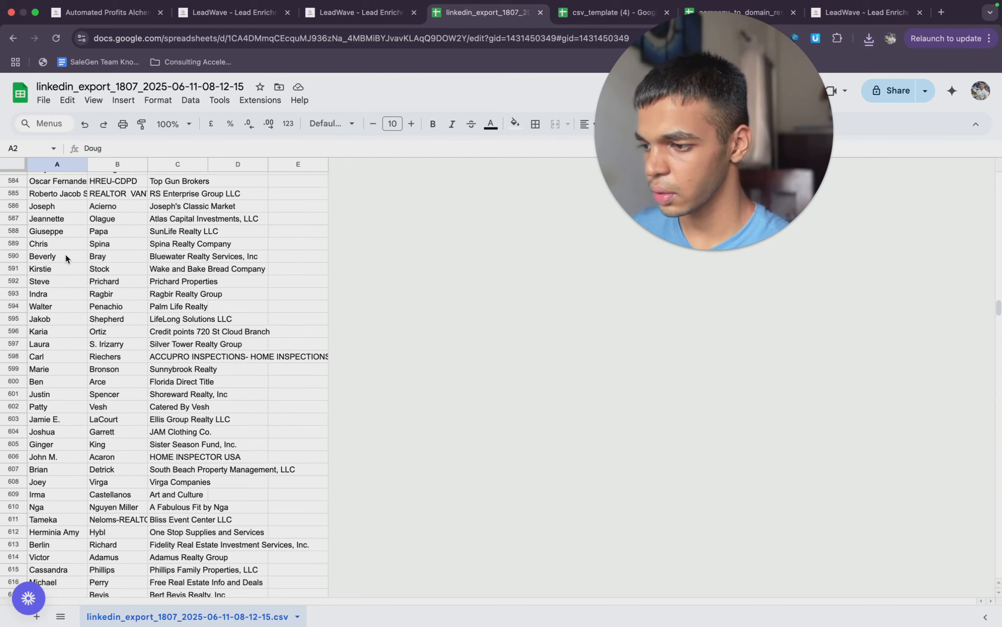
scroll(66, 251, "up", 20)
scroll(65, 251, "down", 4)
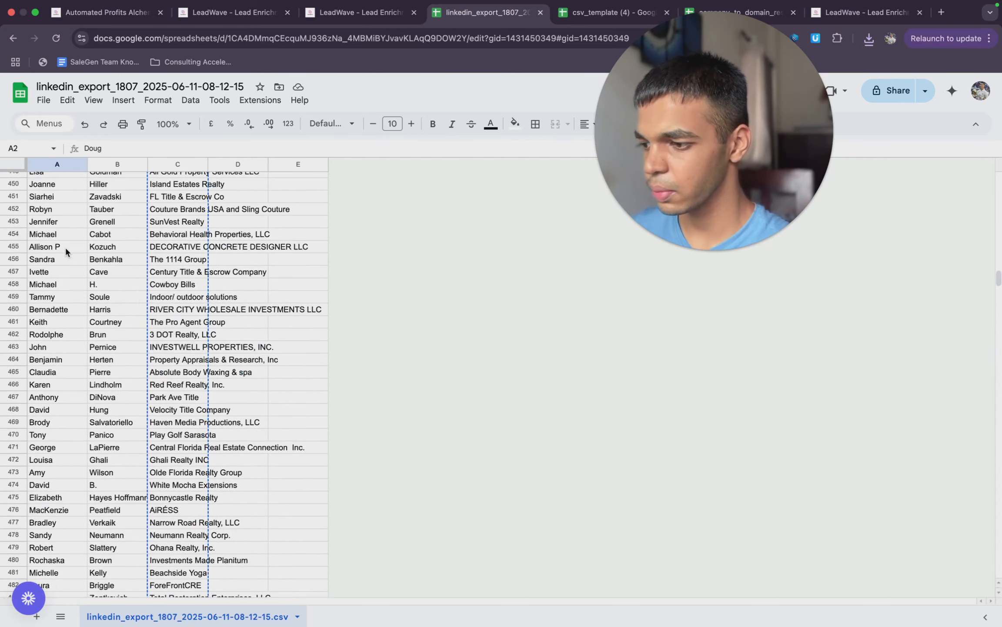
scroll(65, 251, "down", 2)
scroll(66, 252, "down", 5)
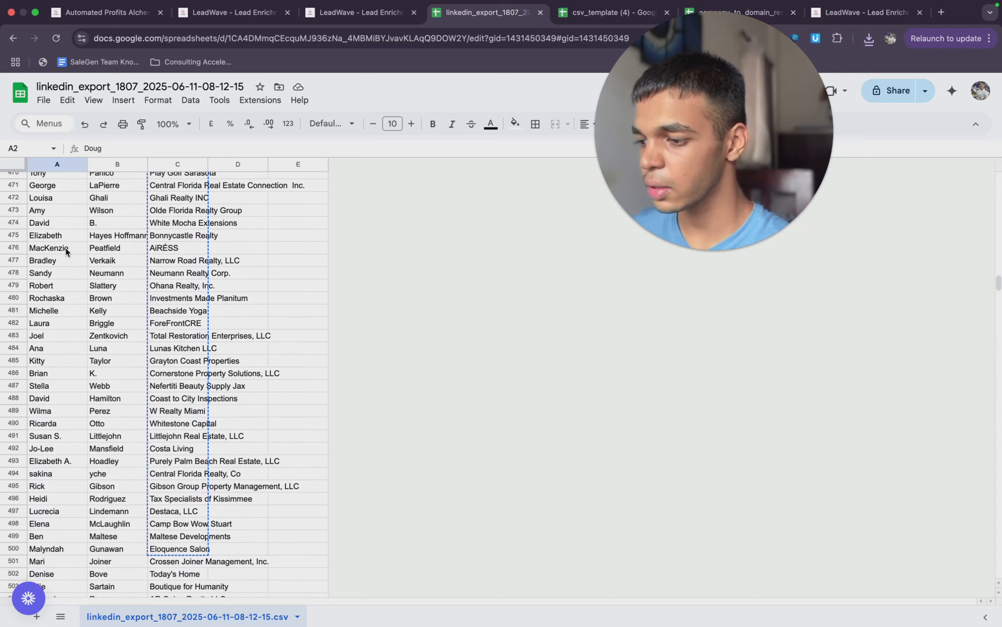
scroll(45, 347, "down", 6)
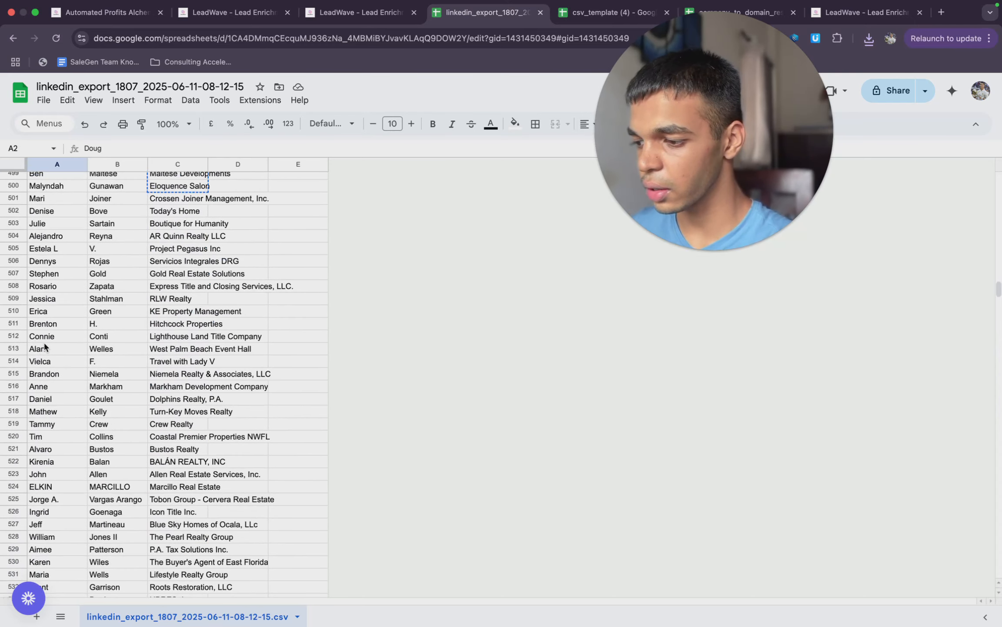
scroll(51, 240, "up", 1)
left_click_drag(52, 235, 120, 190)
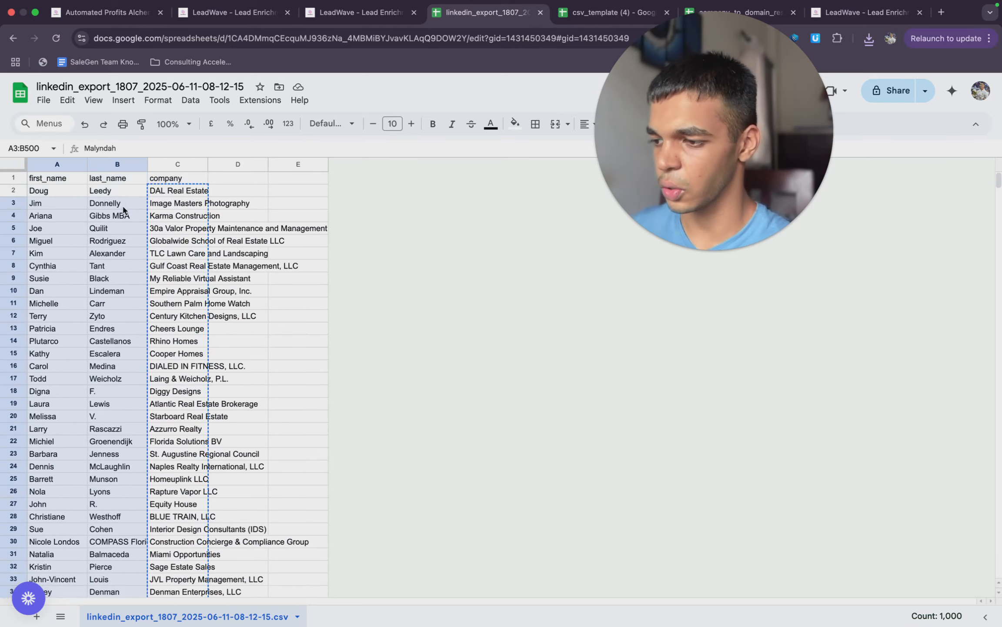
key("super+c")
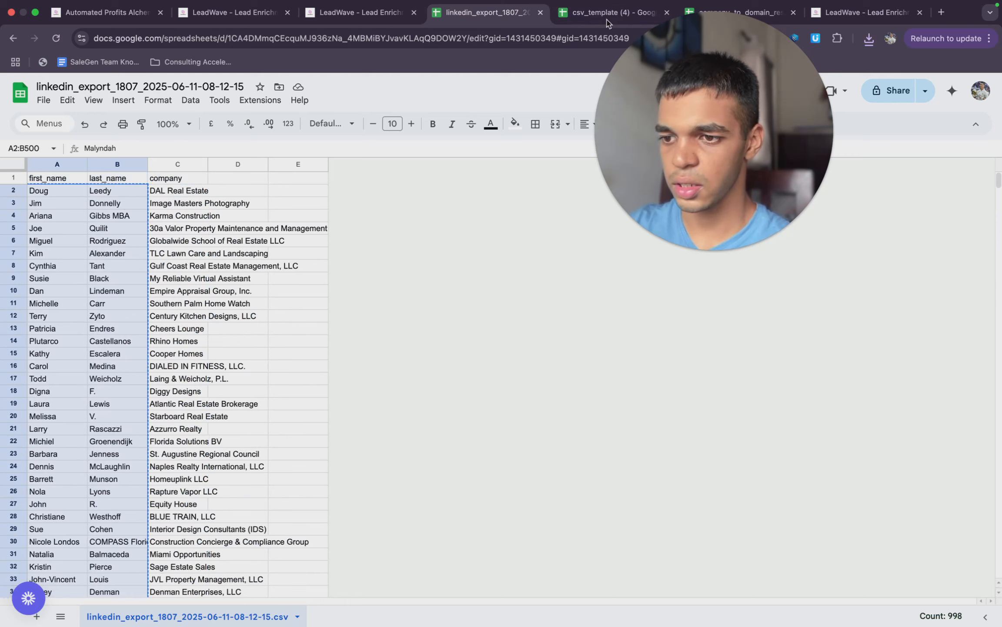
- Paste the copied names into the csv_template (4) sheet starting at A2, overwriting the sample names
left_click(587, 17)
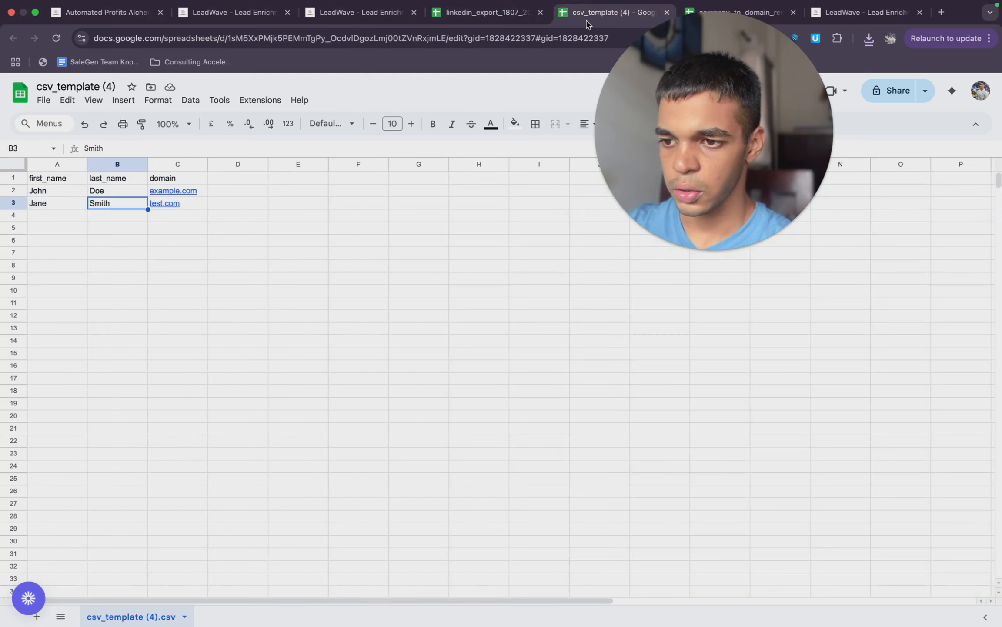
left_click(67, 190)
key("super+v")
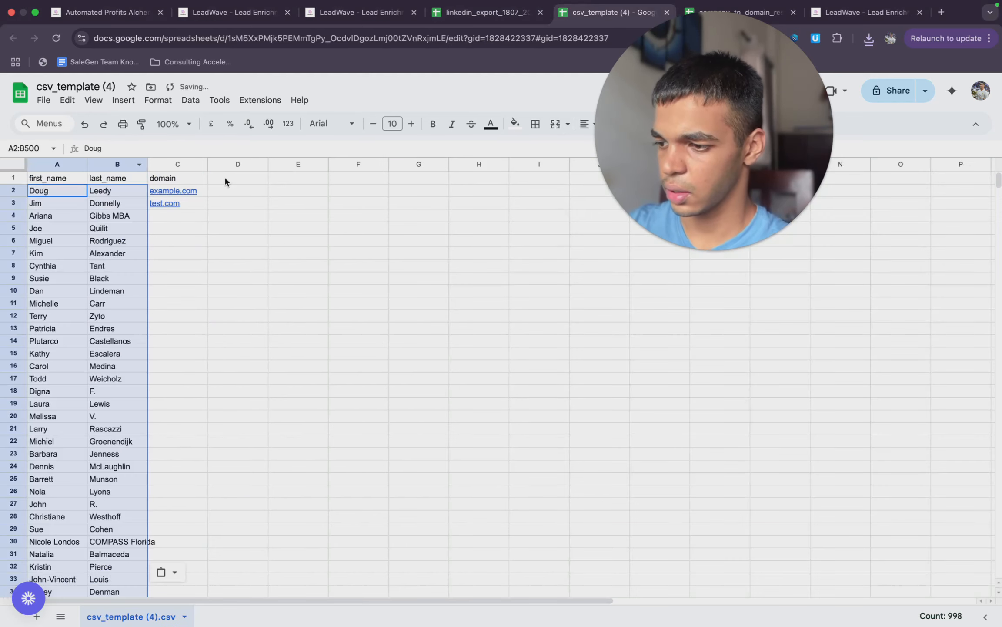
left_click(770, 17)
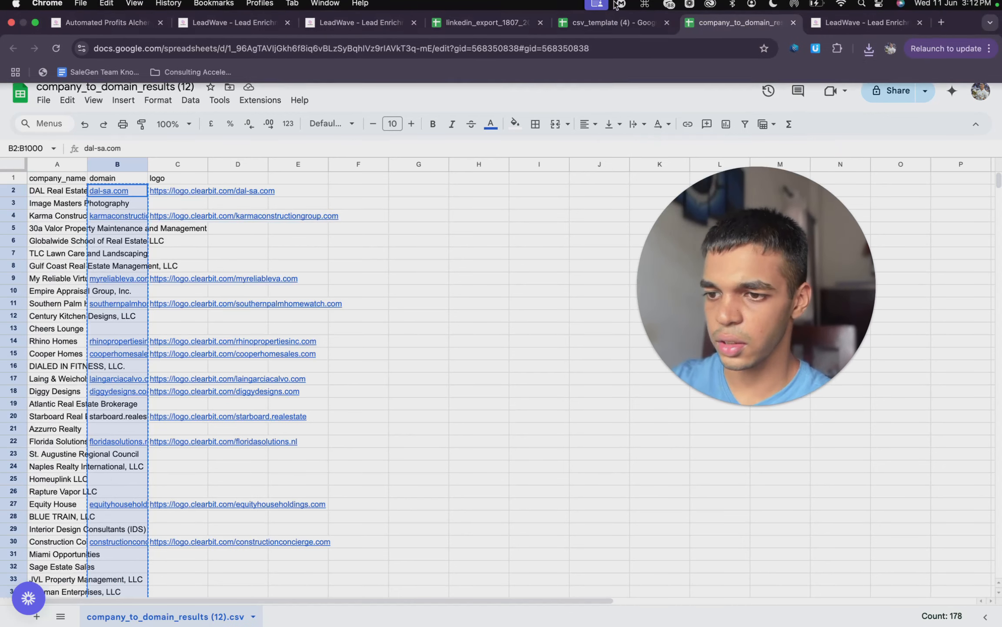
left_click(609, 13)
left_click(178, 191)
key("super+v")
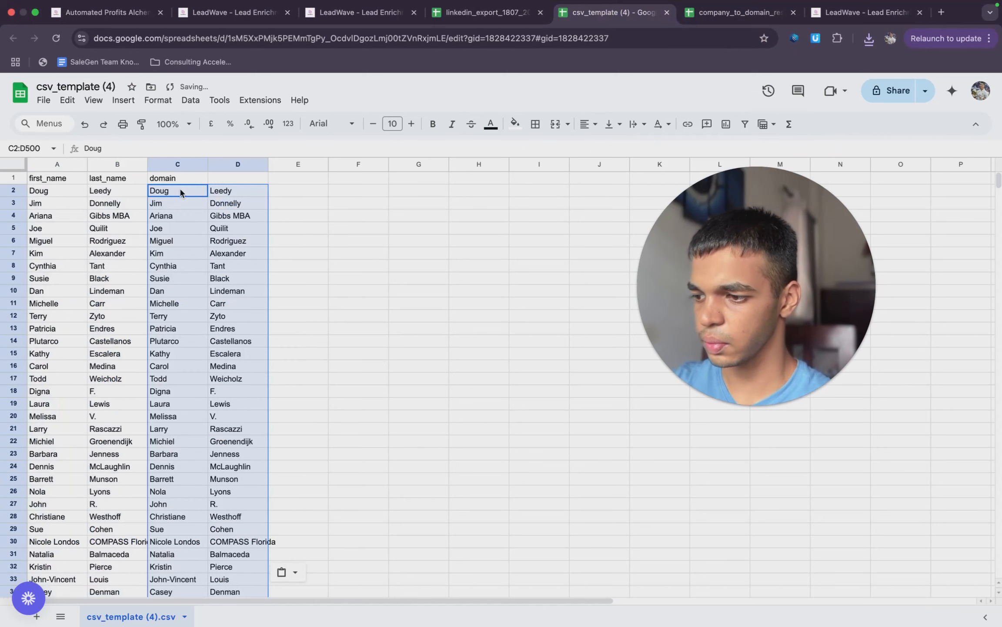
key("super+z")
- Copy the domains in B2:B1000 of company_to_domain_results (12) and paste them into csv_template (4) starting at C2
left_click(739, 12)
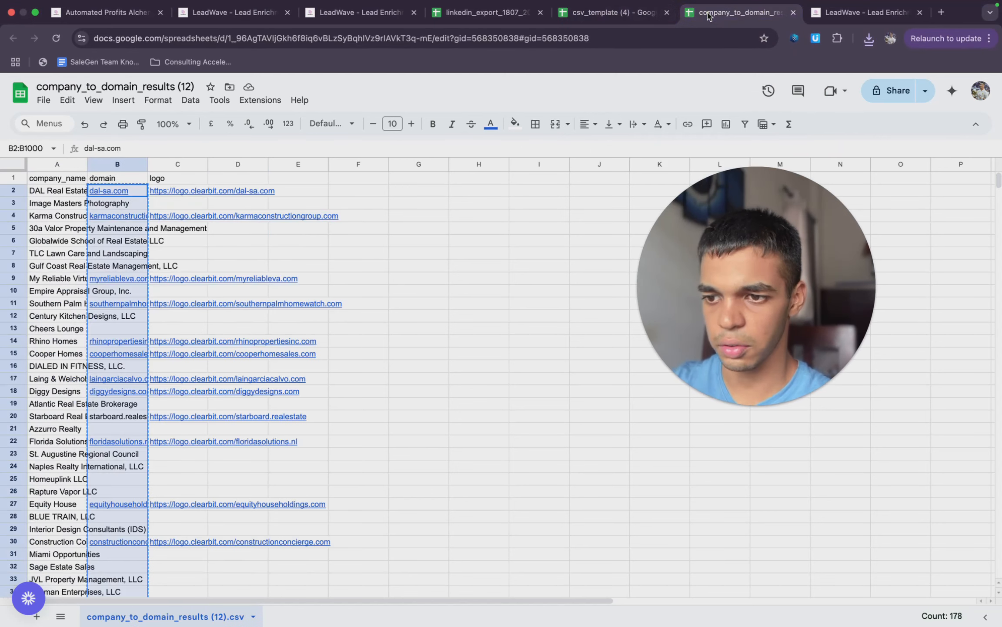
left_click(130, 163)
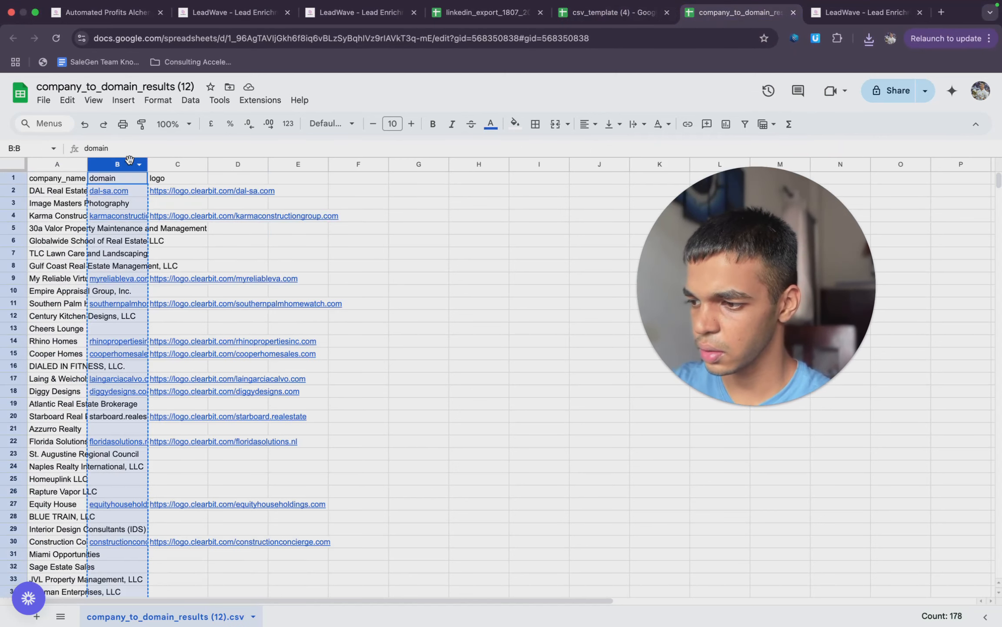
left_click(126, 179, "super")
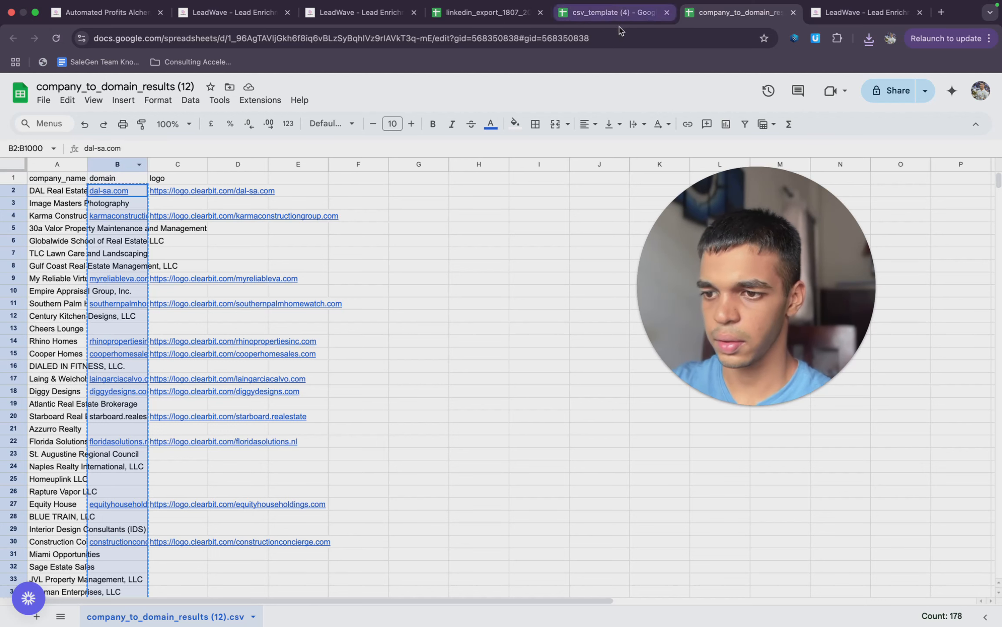
left_click(613, 12)
key("super+v")
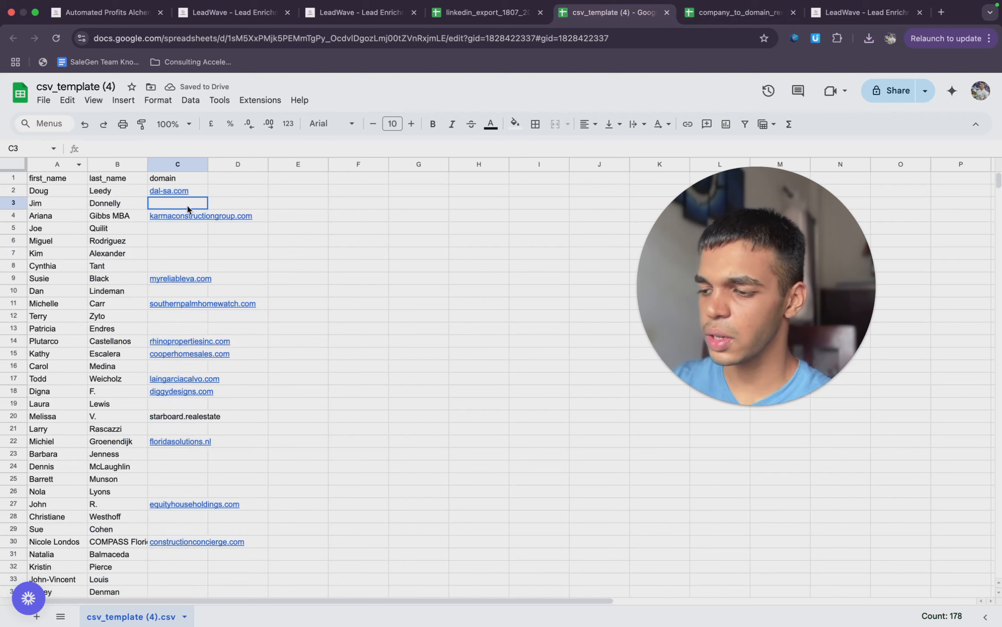
left_click(185, 204)
left_click(190, 178)
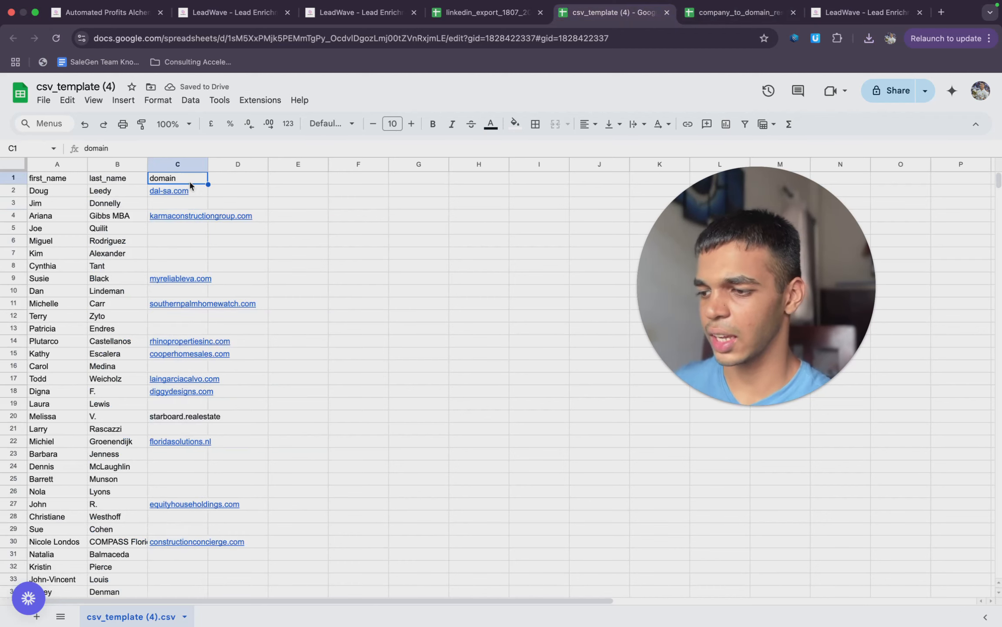
left_click(158, 204)
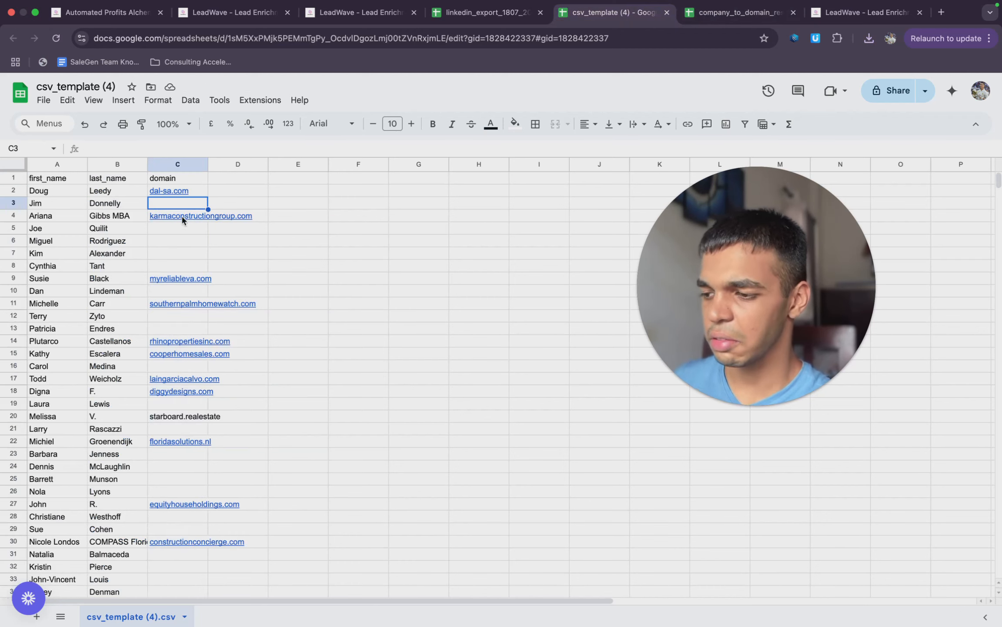
left_click(184, 179)
- Create a filter on the domain column of csv_template (4) and show only the rows with blank domains
left_click(189, 163)
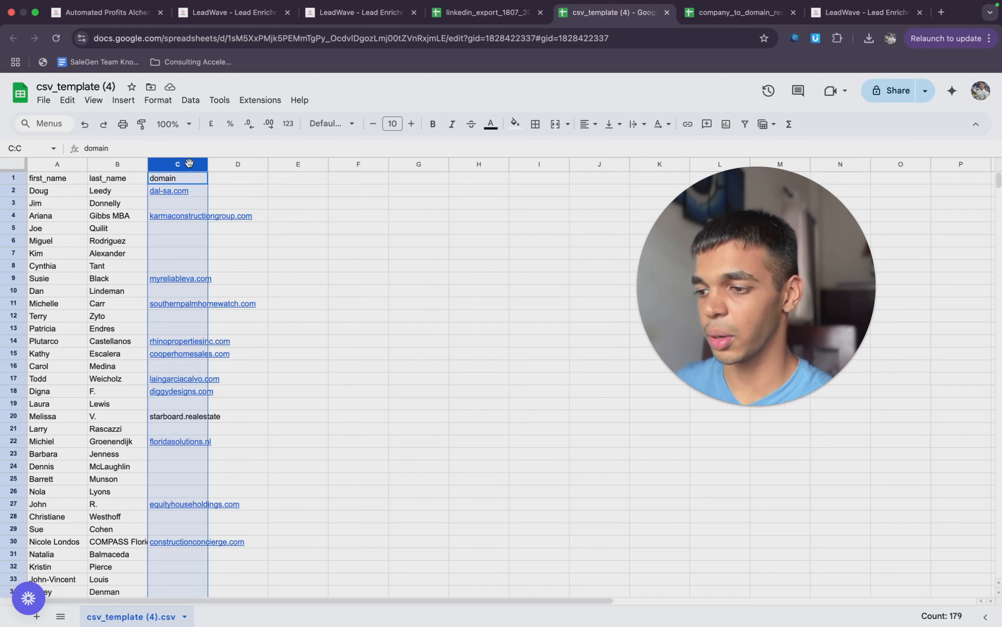
left_click(160, 103)
mouse_move(188, 102)
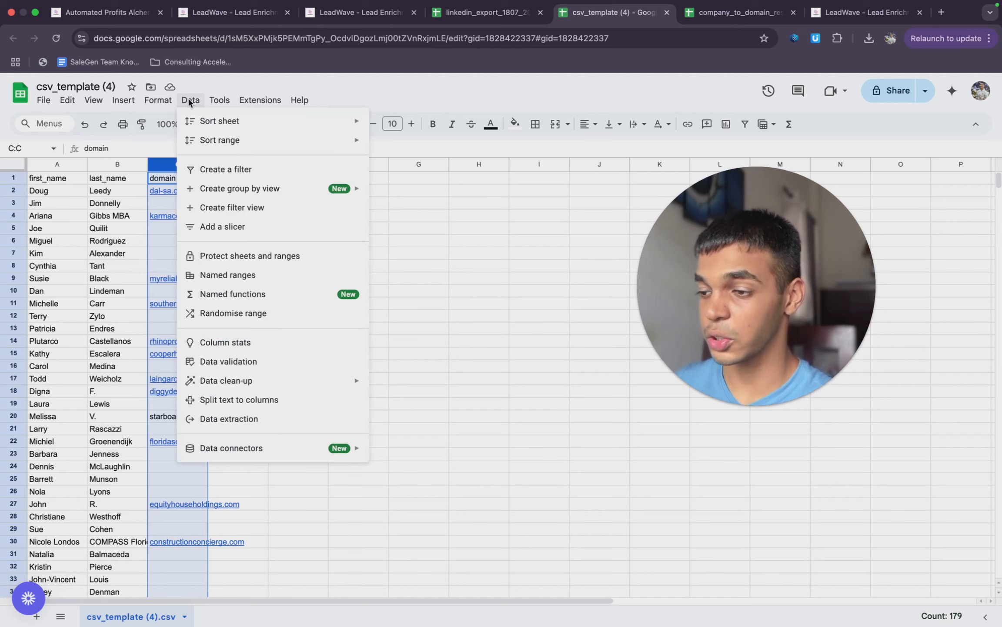
left_click(225, 169)
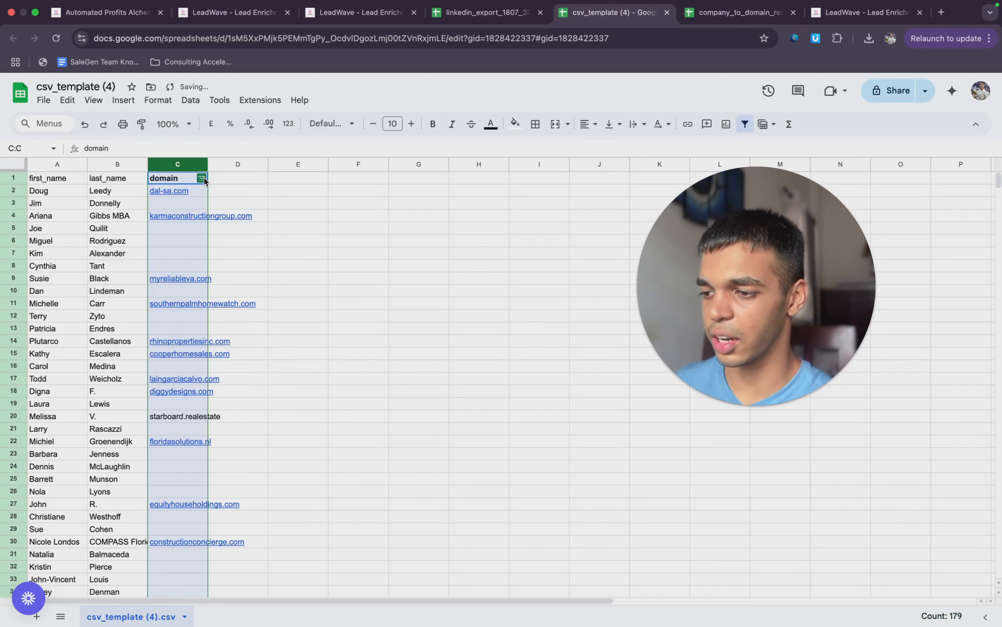
left_click(202, 179)
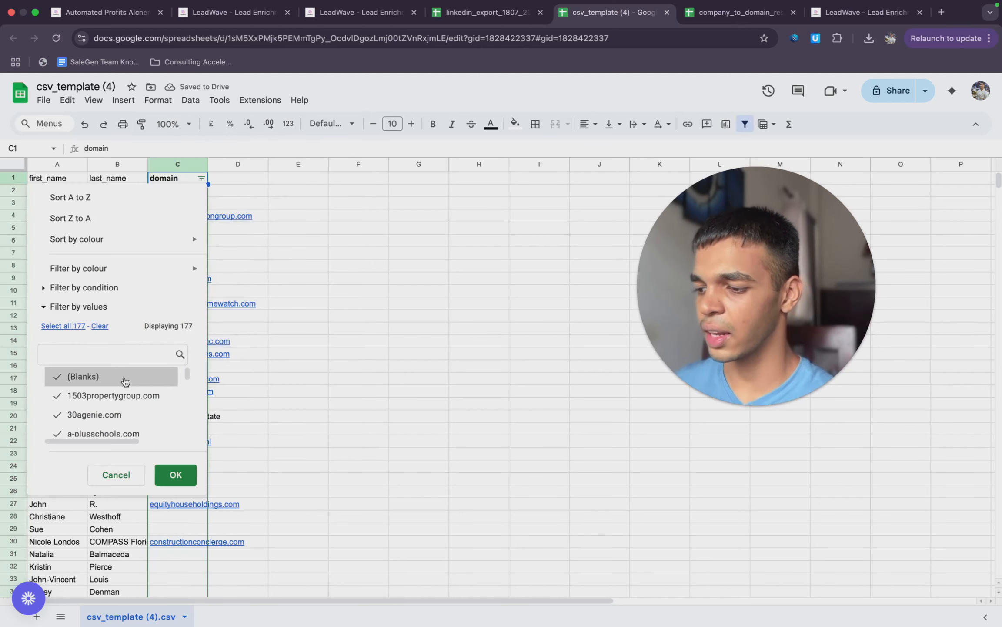
left_click(99, 327)
left_click(87, 377)
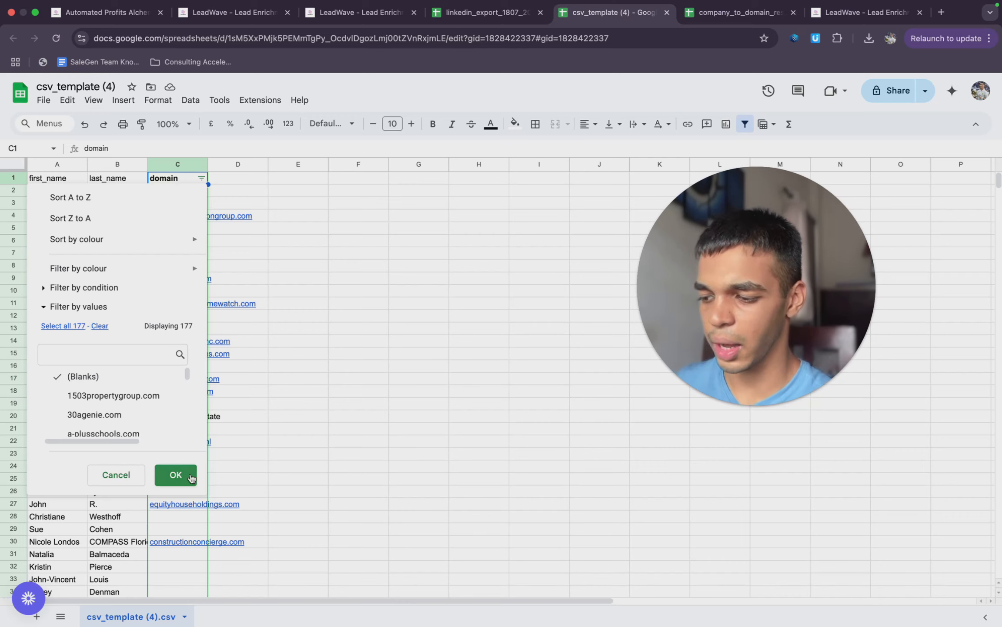
left_click(175, 475)
- Delete the filtered rows that have names but no domain, down to row 500
scroll(207, 563, "down", 20)
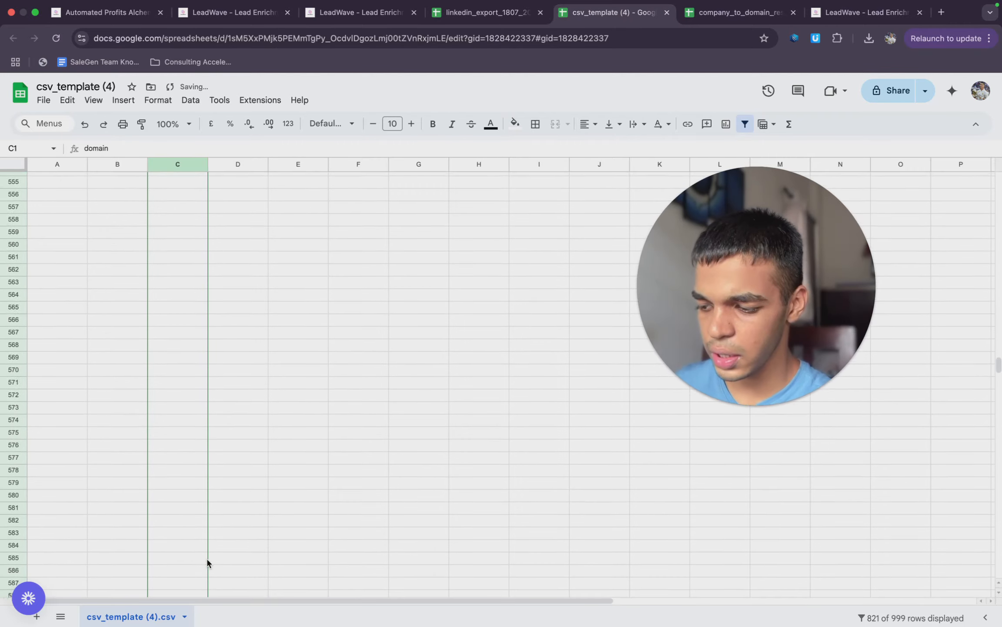
scroll(207, 561, "up", 7)
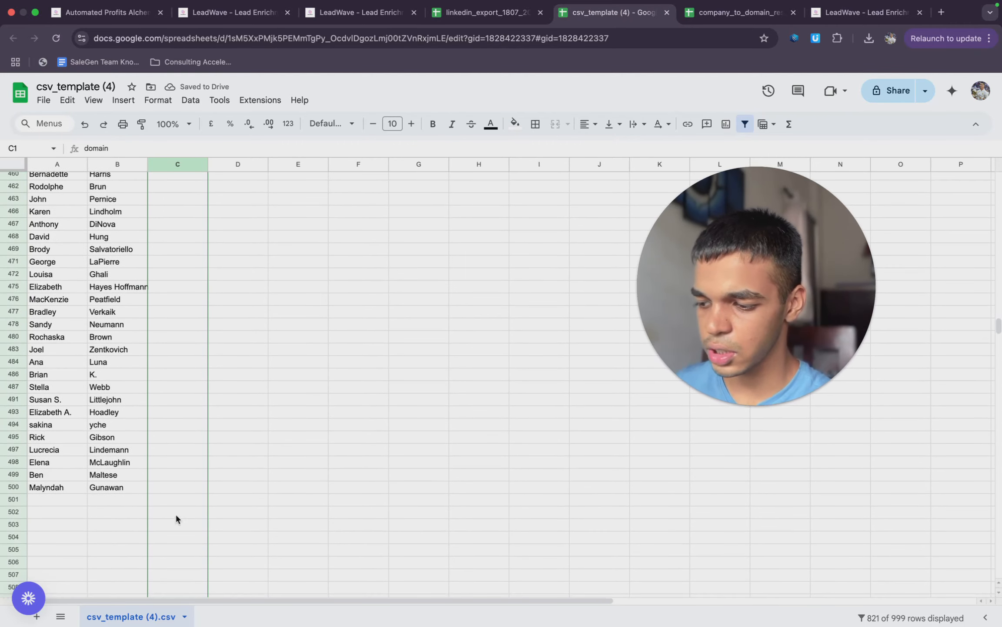
left_click_drag(180, 499, 173, 362)
right_click(173, 362)
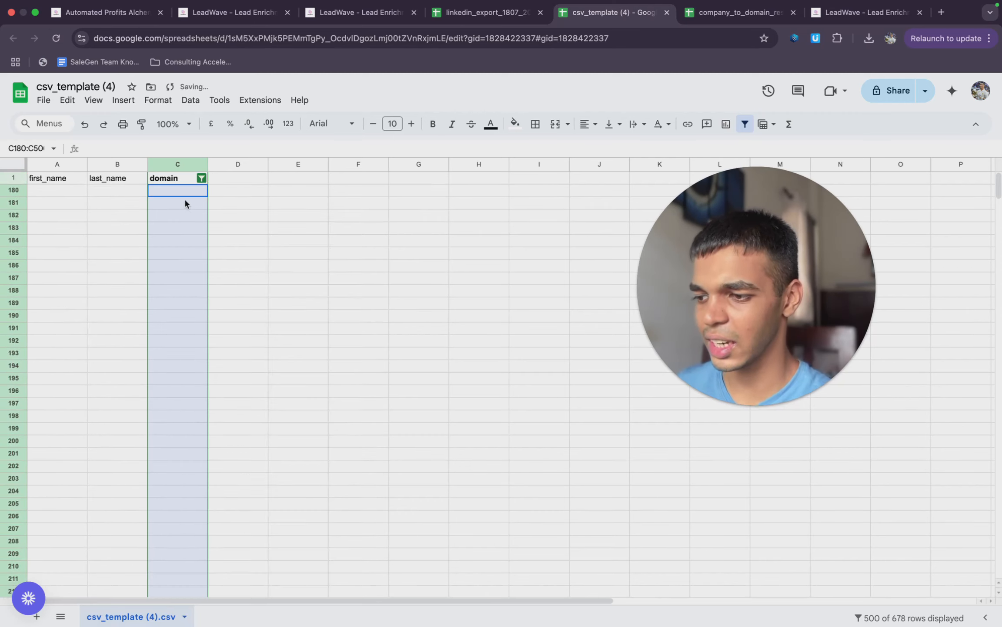
- Reset the domain column filter to show all values and check the remaining name and domain rows
left_click(203, 179)
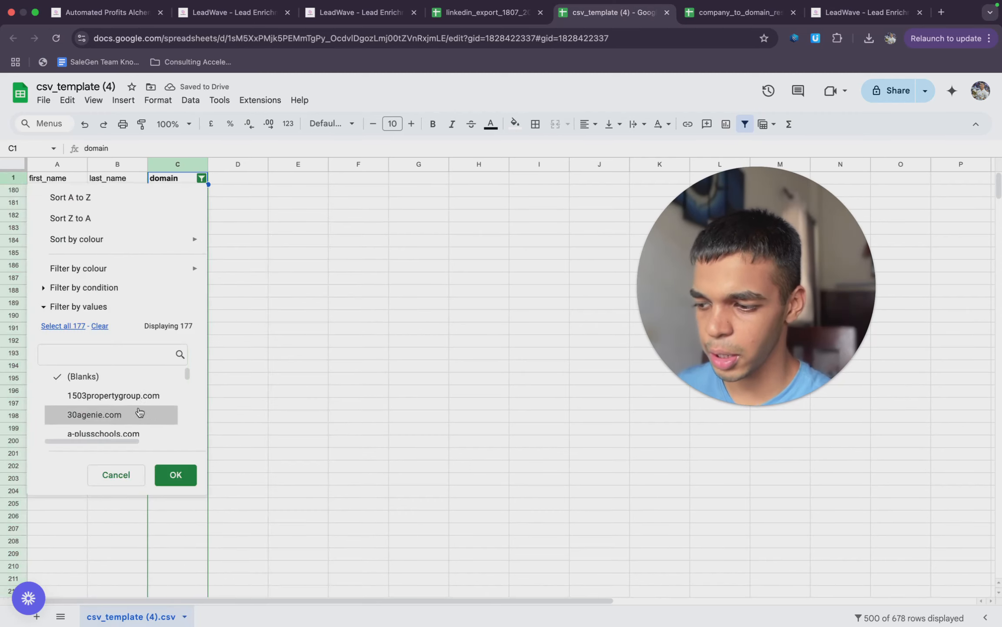
left_click(63, 326)
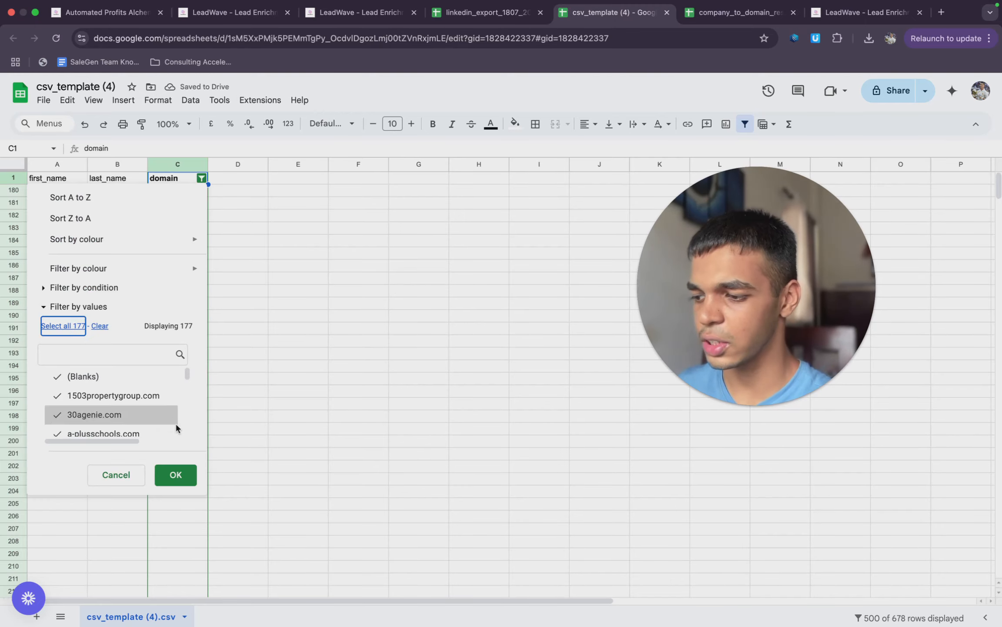
left_click(178, 472)
scroll(190, 281, "down", 20)
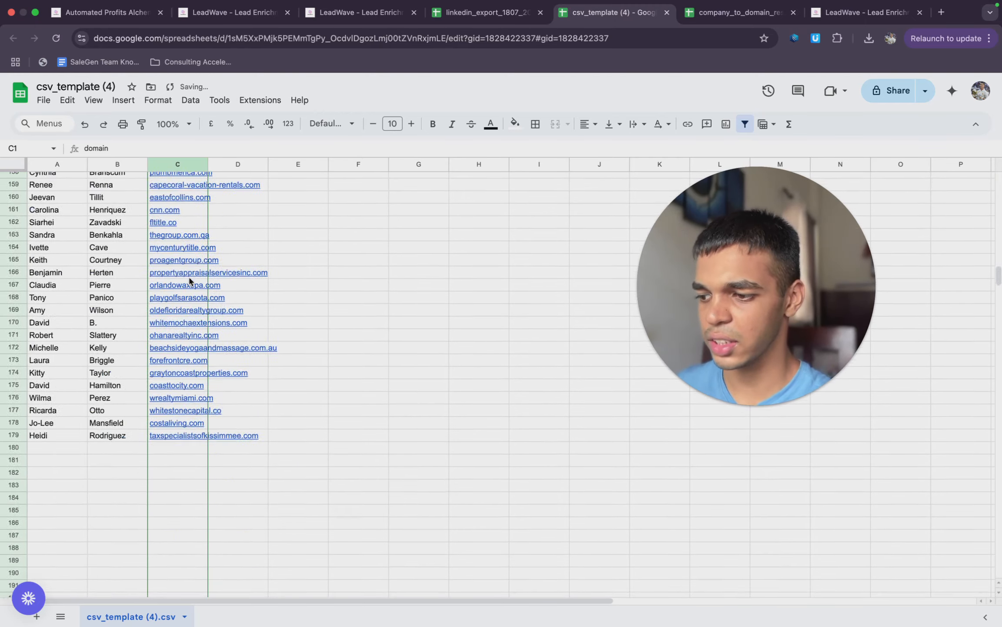
scroll(189, 281, "up", 10)
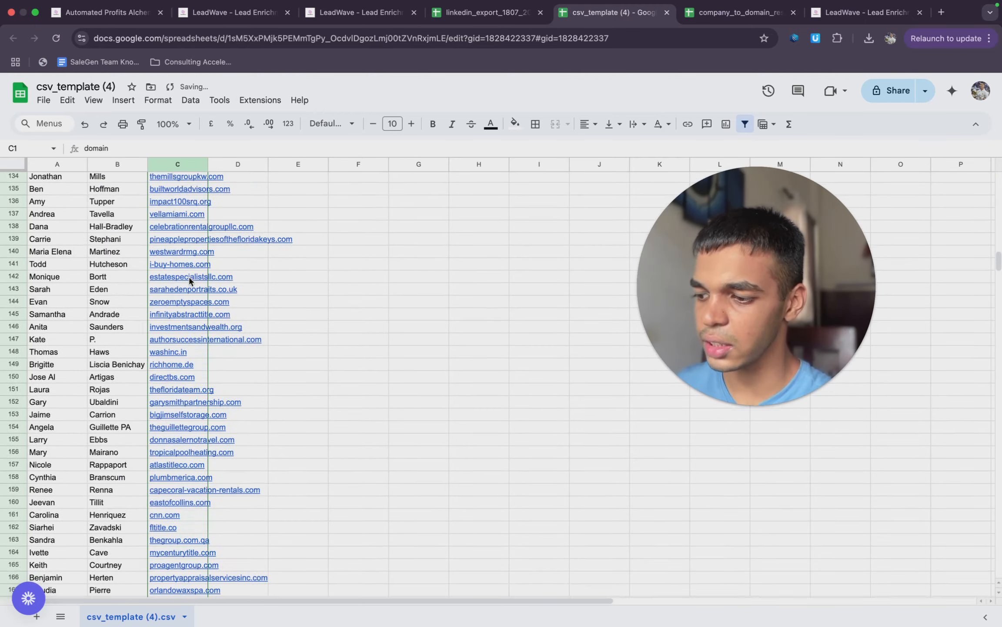